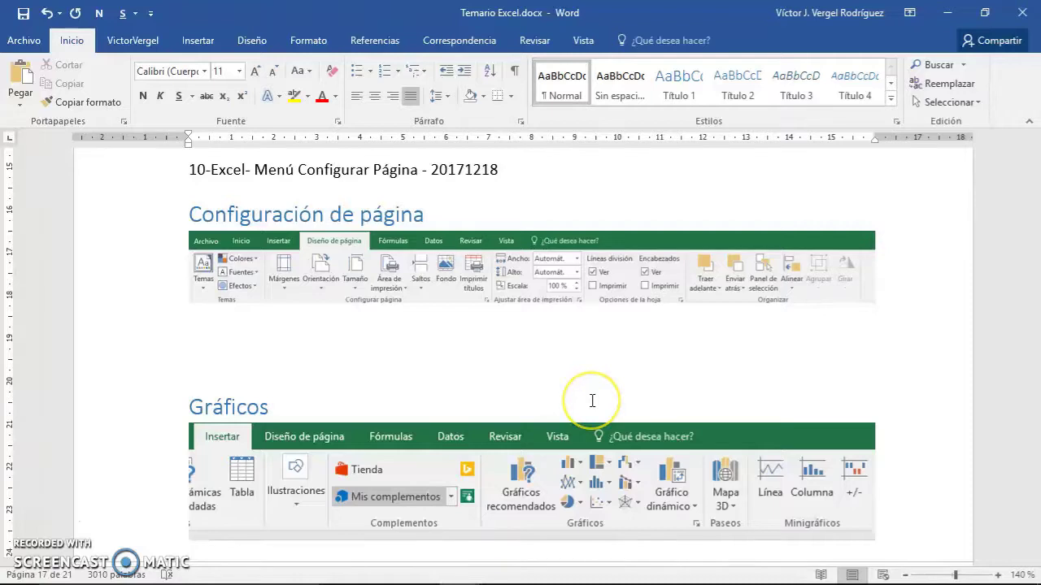
Start the sentence 'Nos permitirá' under the Configuración de página image and remove its underline
{"action": "left_click", "coordinate": [622, 346]}
{"action": "left_click", "coordinate": [294, 319]}
{"action": "type", "text": "Nos permitirá"}
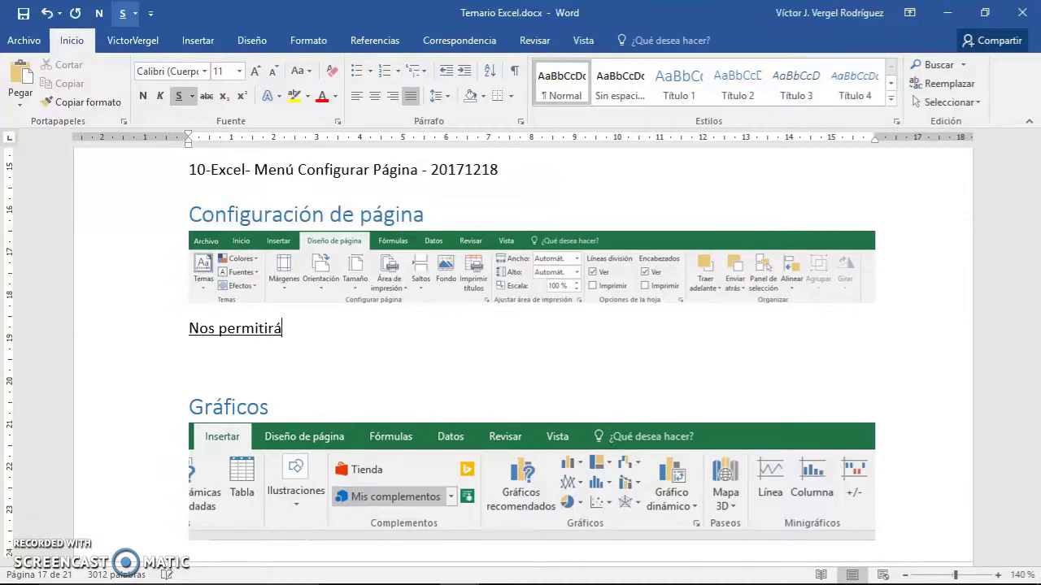
{"action": "key", "text": "ctrl+Home"}
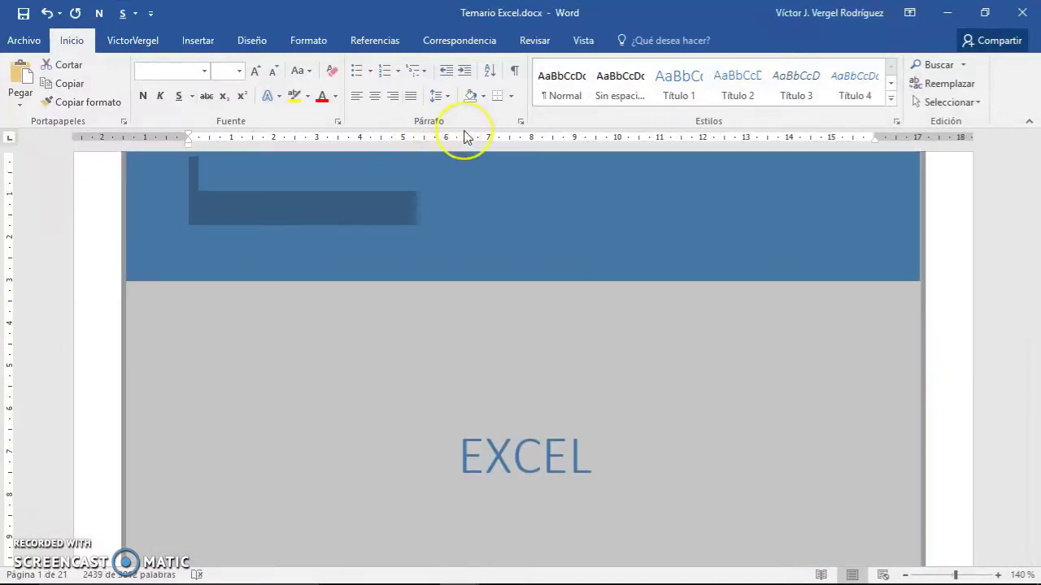
{"action": "key", "text": "Right"}
{"action": "key", "text": "Left"}
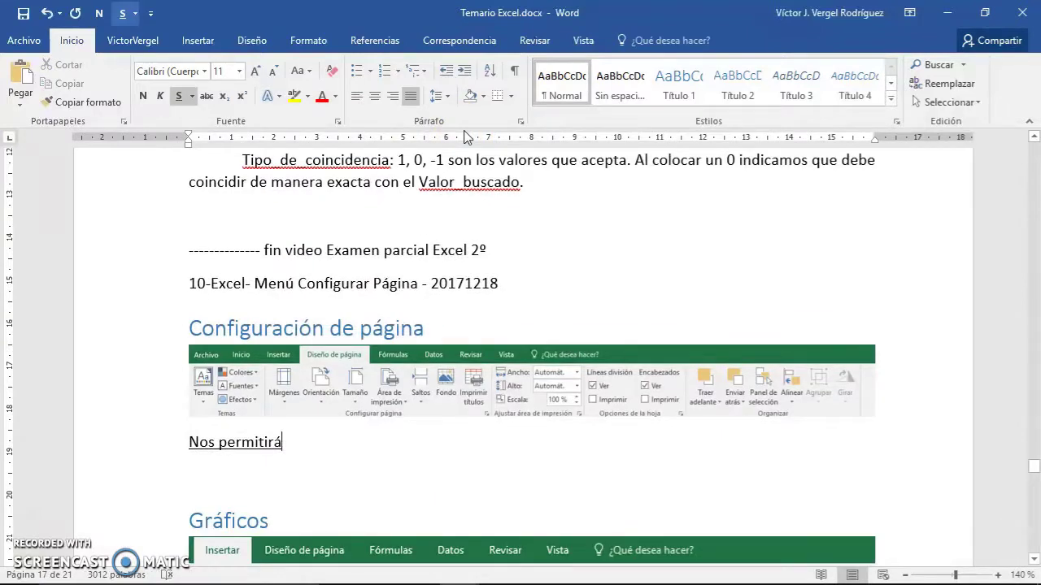
{"action": "key", "text": "shift+Home"}
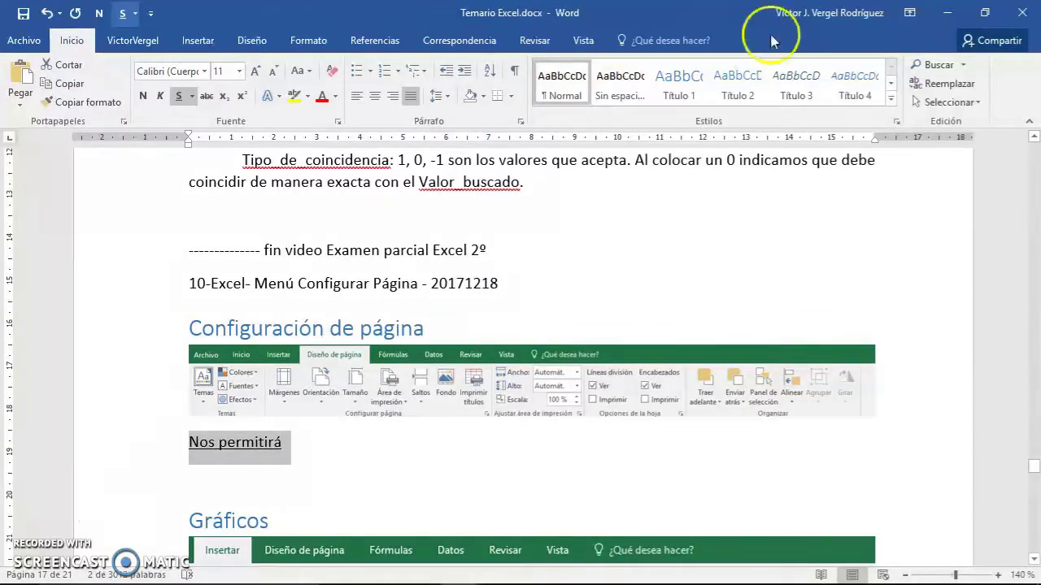
{"action": "key", "text": "ctrl+s"}
{"action": "left_click", "coordinate": [325, 440]}
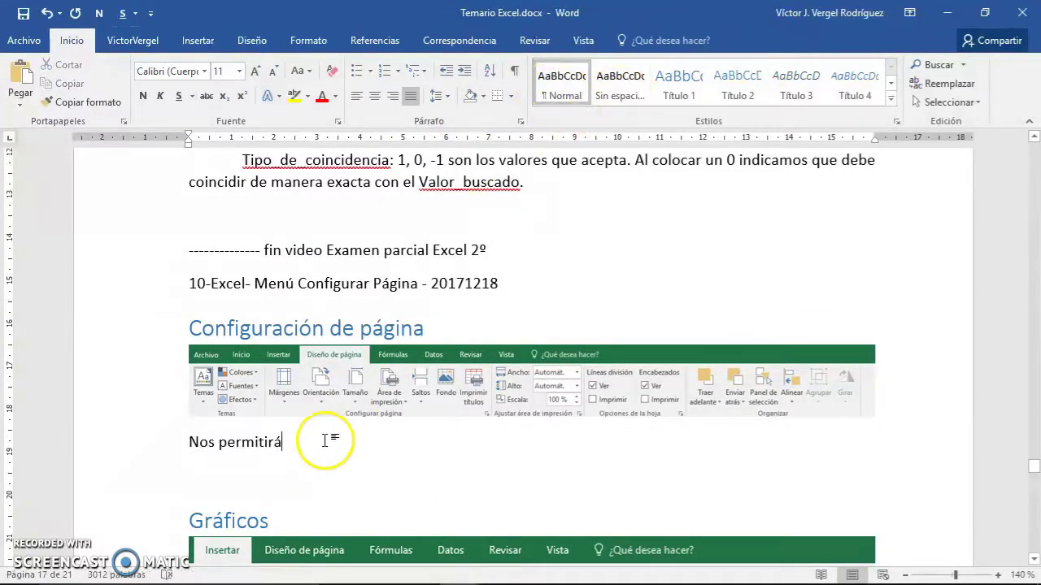
Complete the sentence on how Excel is viewed and printed, and indent it with a Tab
{"action": "type", "text": " definir"}
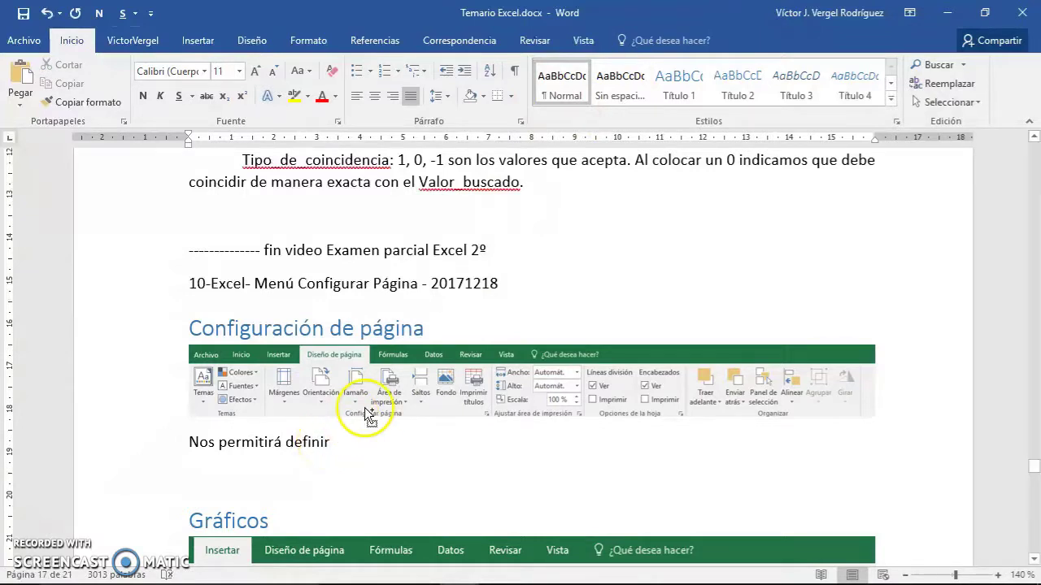
{"action": "scroll", "coordinate": [390, 410], "scroll_direction": "down", "scroll_amount": 1}
{"action": "scroll", "coordinate": [406, 413], "scroll_direction": "up", "scroll_amount": 2, "text": "ctrl"}
{"action": "scroll", "coordinate": [429, 382], "scroll_direction": "down", "scroll_amount": 1}
{"action": "type", "text": "có"}
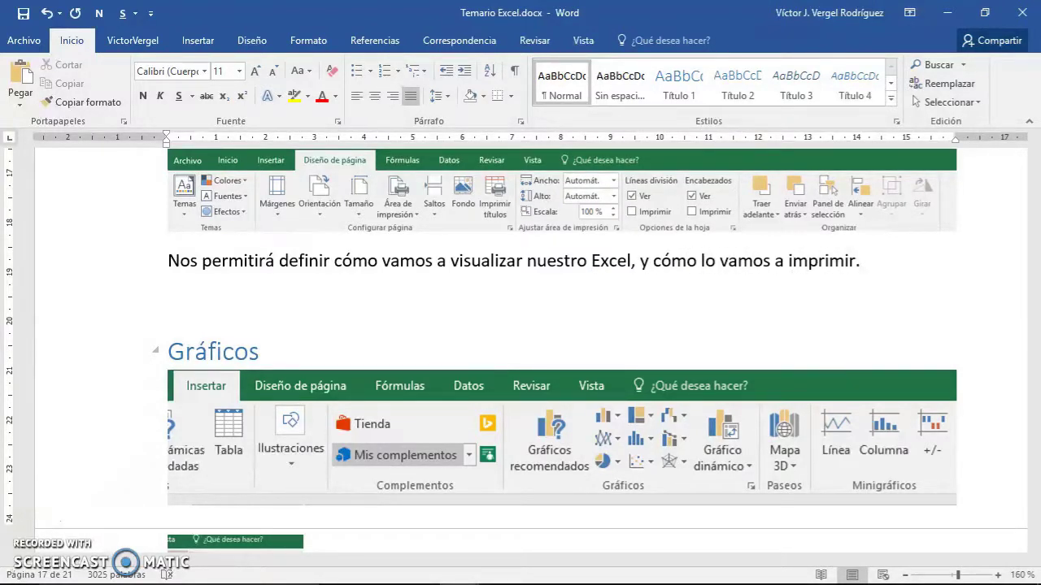
{"action": "left_click", "coordinate": [168, 262]}
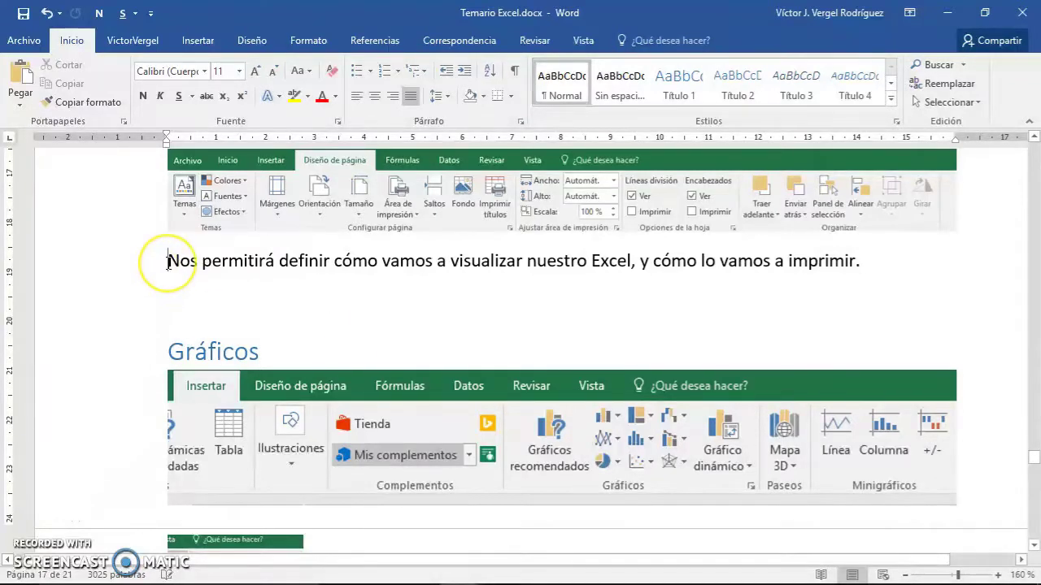
{"action": "key", "text": "Tab"}
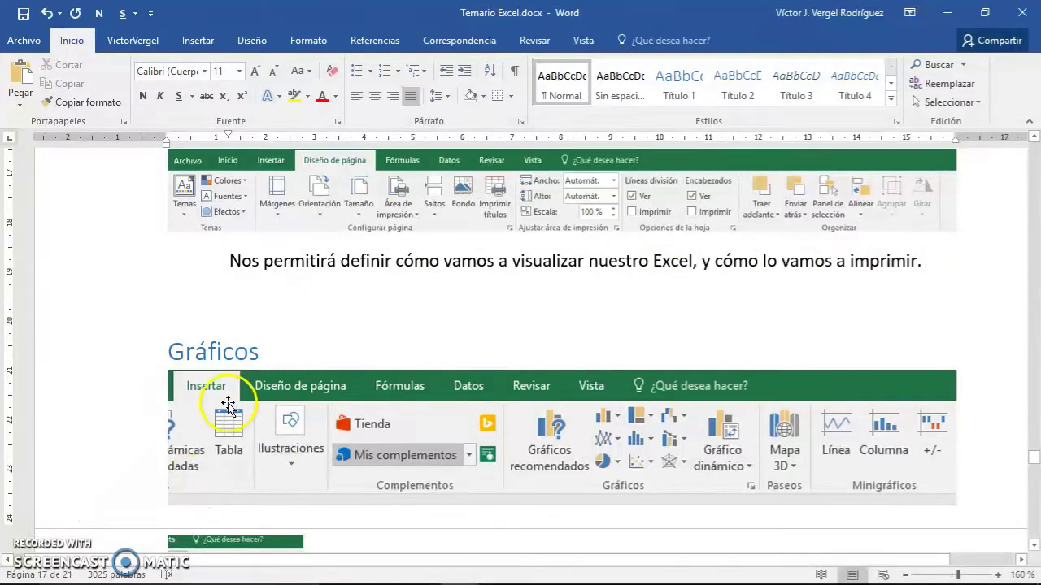
{"action": "mouse_move", "coordinate": [342, 581]}
{"action": "left_click", "coordinate": [493, 571]}
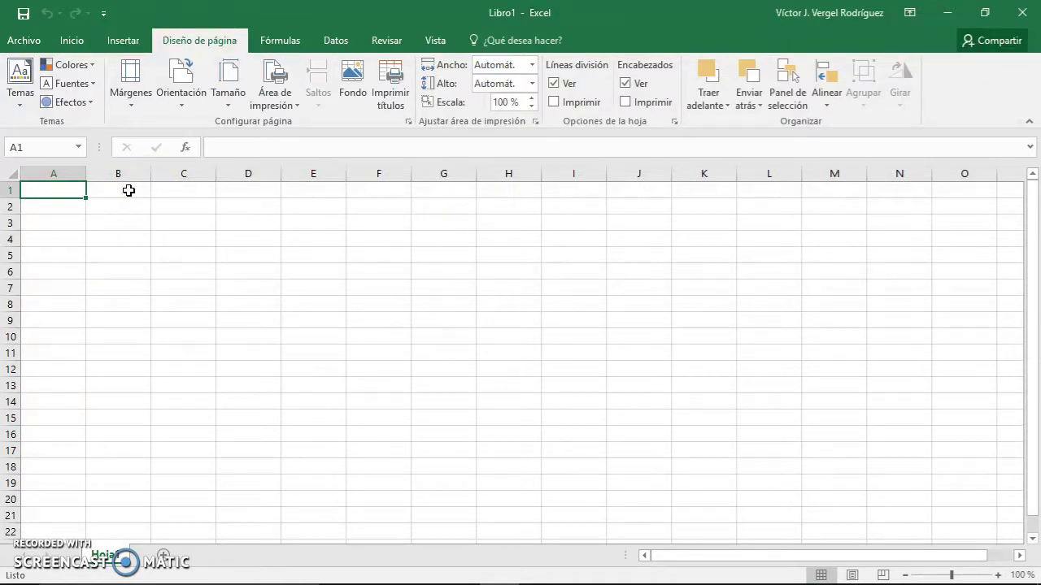
Enter the header Numeros in A1 and fill the numbers 1 to 175 down column A
{"action": "type", "text": "Numeros"}
{"action": "key", "text": "Return"}
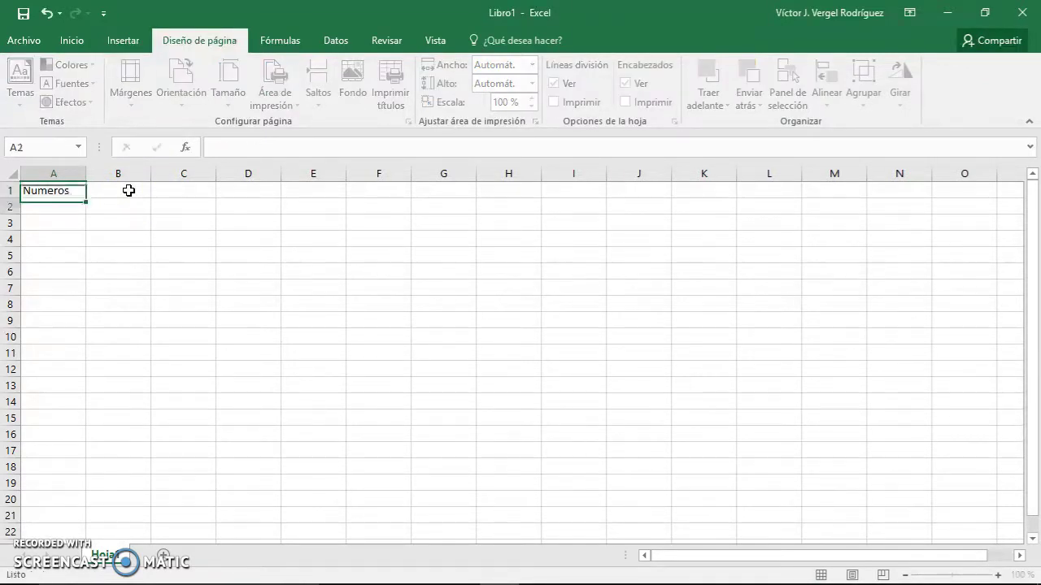
{"action": "type", "text": "1"}
{"action": "key", "text": "Return"}
{"action": "type", "text": "2"}
{"action": "key", "text": "Return"}
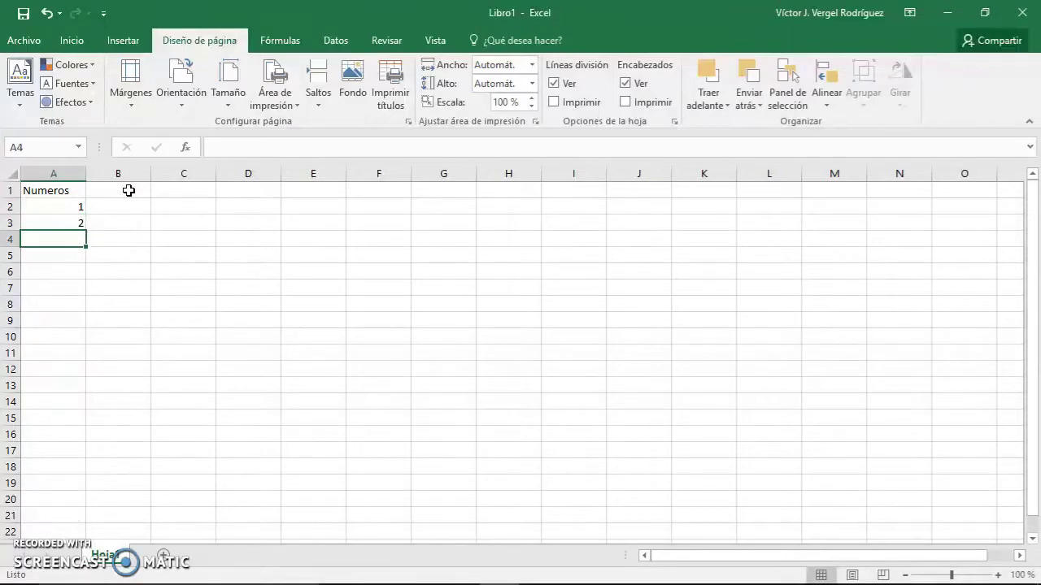
{"action": "left_click_drag", "start_coordinate": [64, 206], "coordinate": [102, 511]}
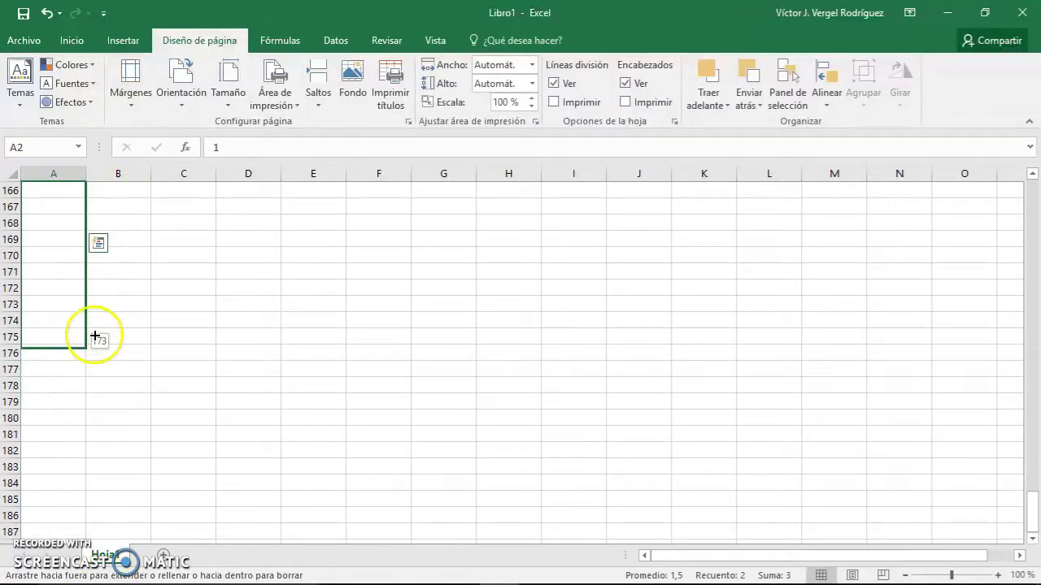
{"action": "left_click_drag", "start_coordinate": [102, 510], "coordinate": [94, 370]}
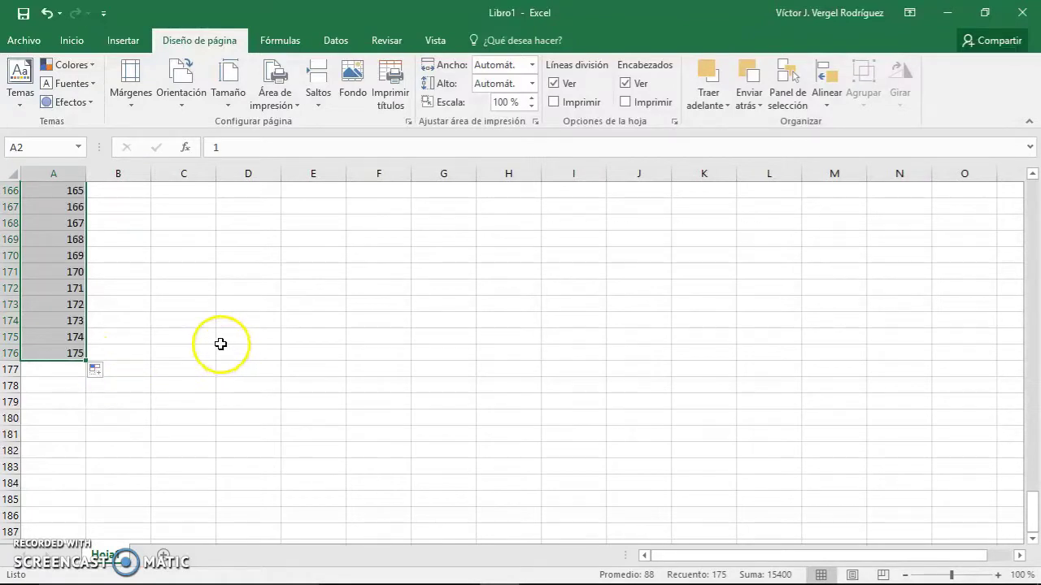
{"action": "key", "text": "ctrl+Home"}
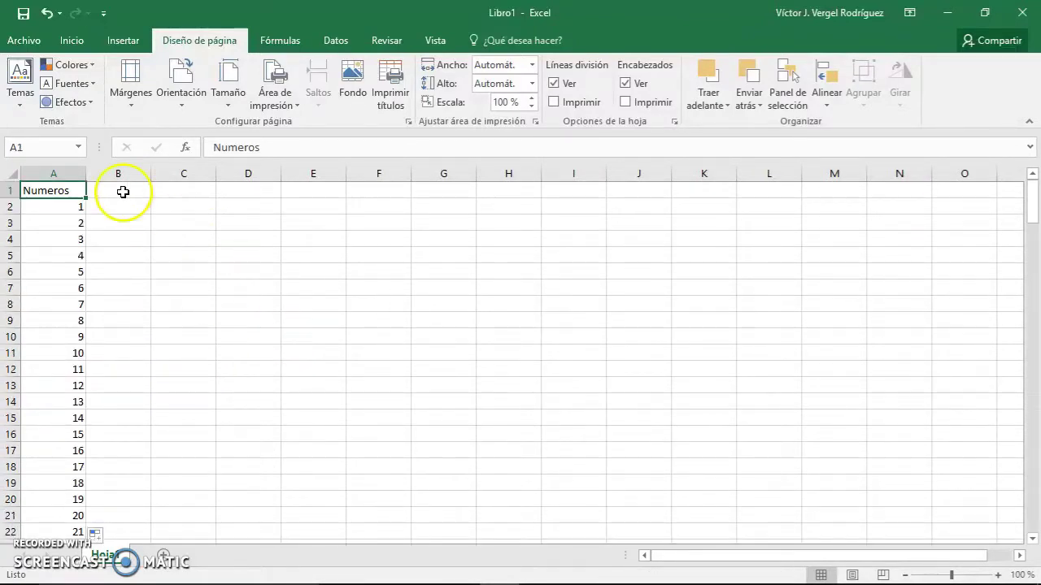
Enter meses, enero and febrero in column B and auto-fill month names alongside the numbers
{"action": "left_click", "coordinate": [122, 190]}
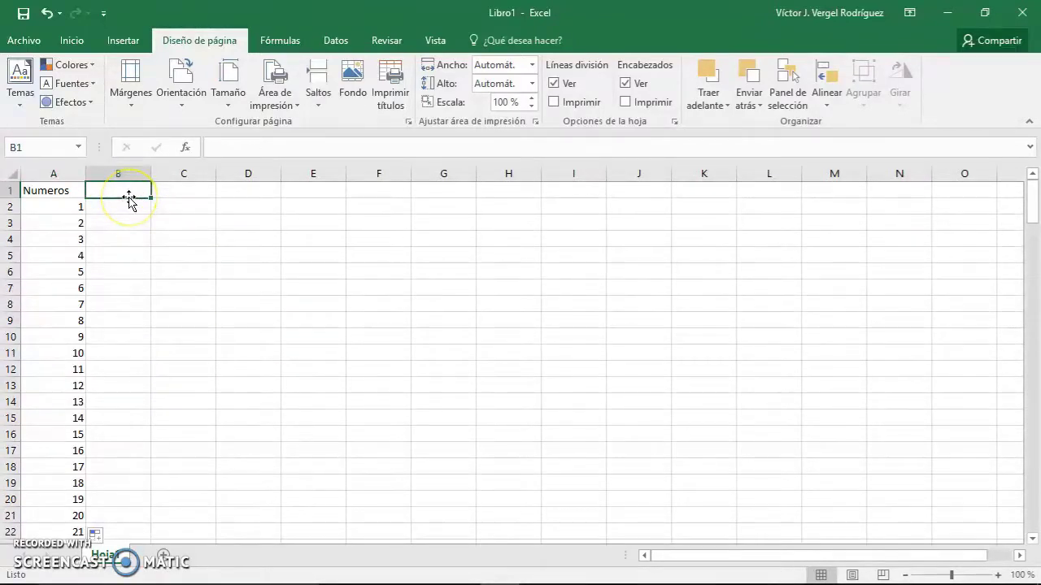
{"action": "type", "text": "mese"}
{"action": "key", "text": "Return"}
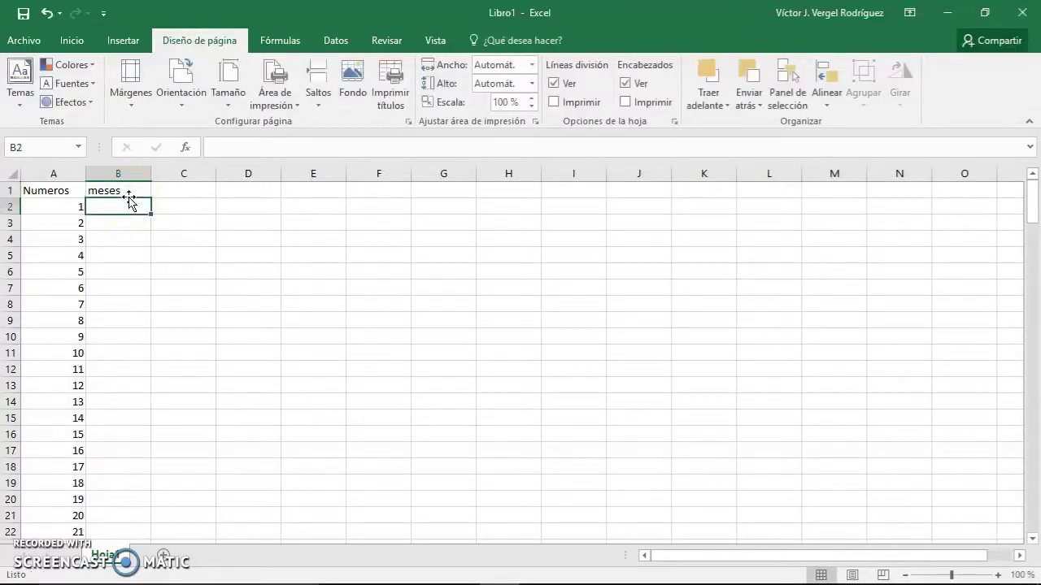
{"action": "type", "text": "enero"}
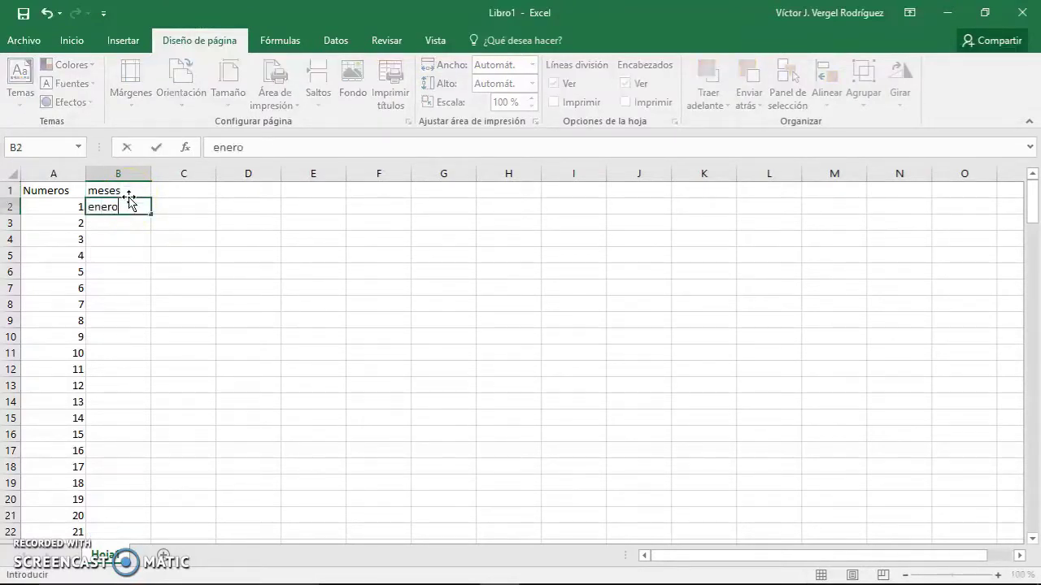
{"action": "key", "text": "Return"}
{"action": "type", "text": "brer"}
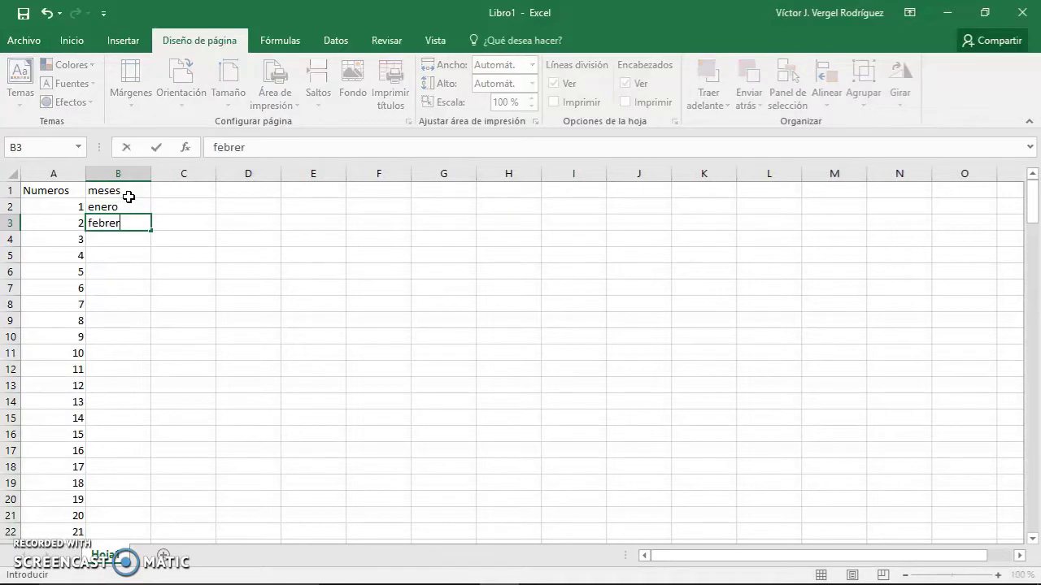
{"action": "type", "text": "o"}
{"action": "key", "text": "Return"}
{"action": "left_click_drag", "start_coordinate": [116, 209], "coordinate": [145, 227]}
{"action": "left_click", "coordinate": [154, 236]}
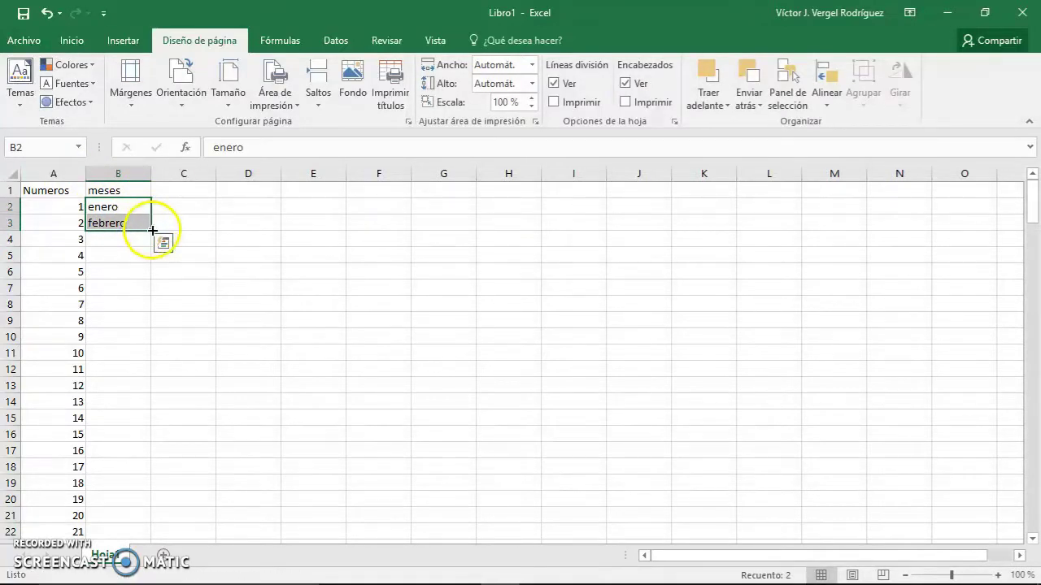
{"action": "double_click", "coordinate": [145, 227]}
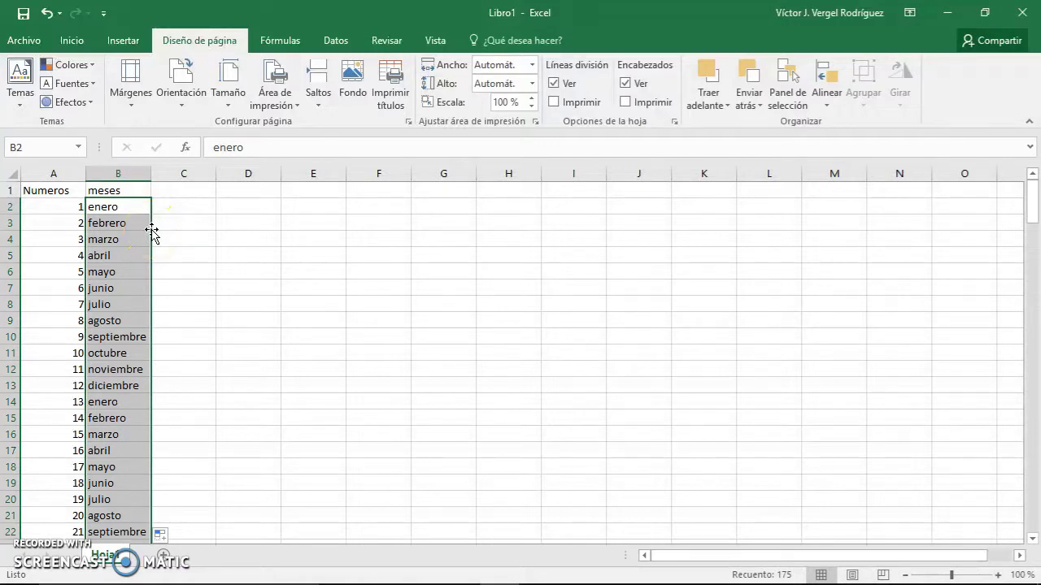
{"action": "left_click", "coordinate": [71, 206]}
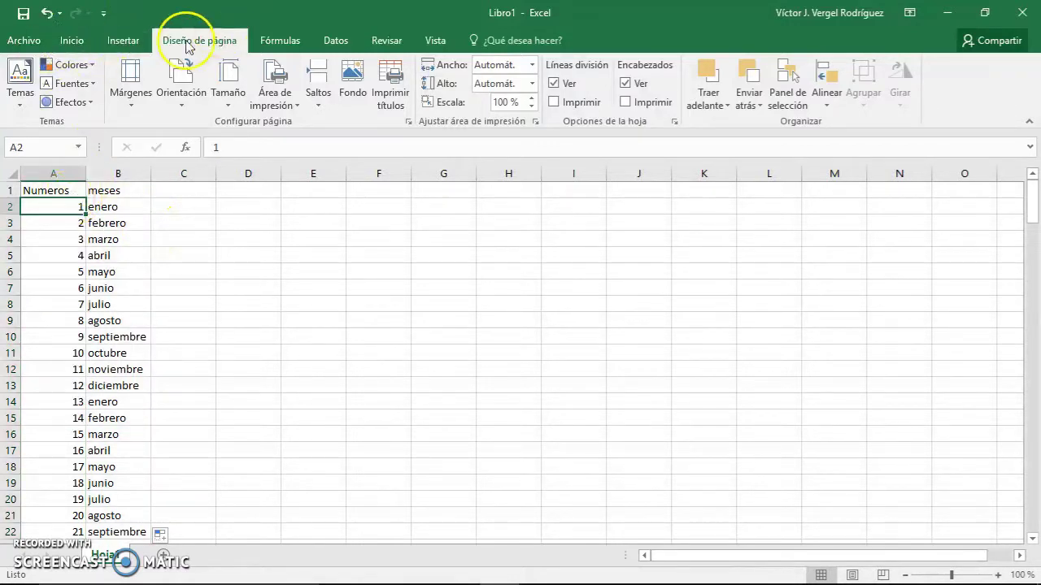
{"action": "left_click", "coordinate": [20, 77]}
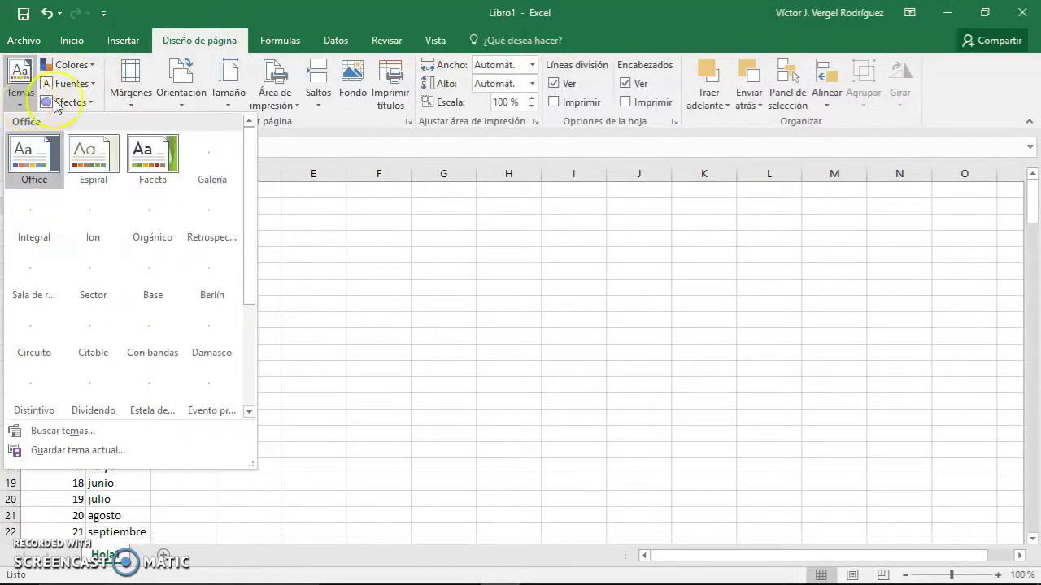
{"action": "left_click", "coordinate": [160, 165]}
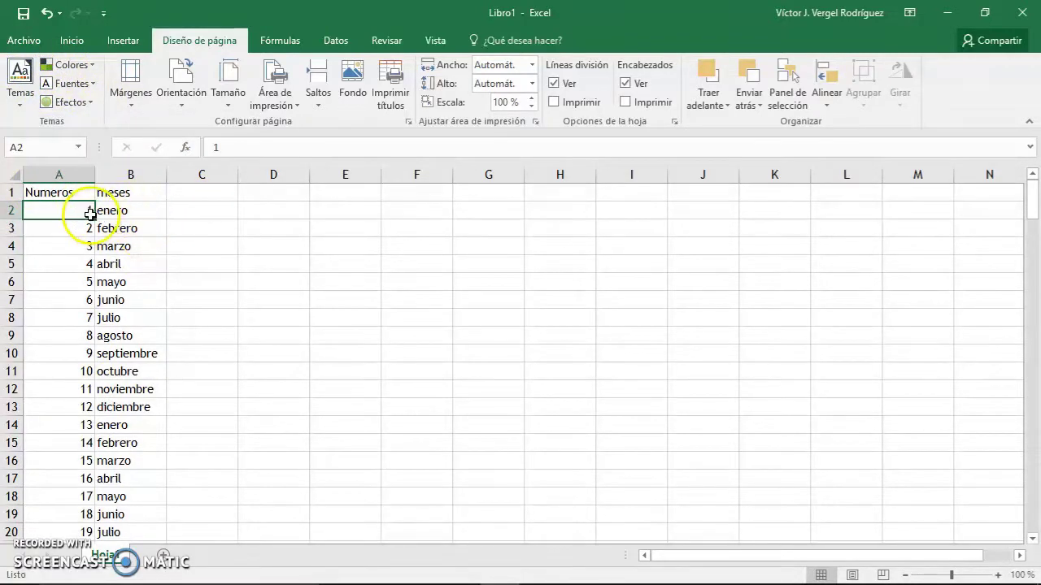
{"action": "left_click", "coordinate": [198, 258]}
{"action": "left_click_drag", "start_coordinate": [89, 195], "coordinate": [137, 326]}
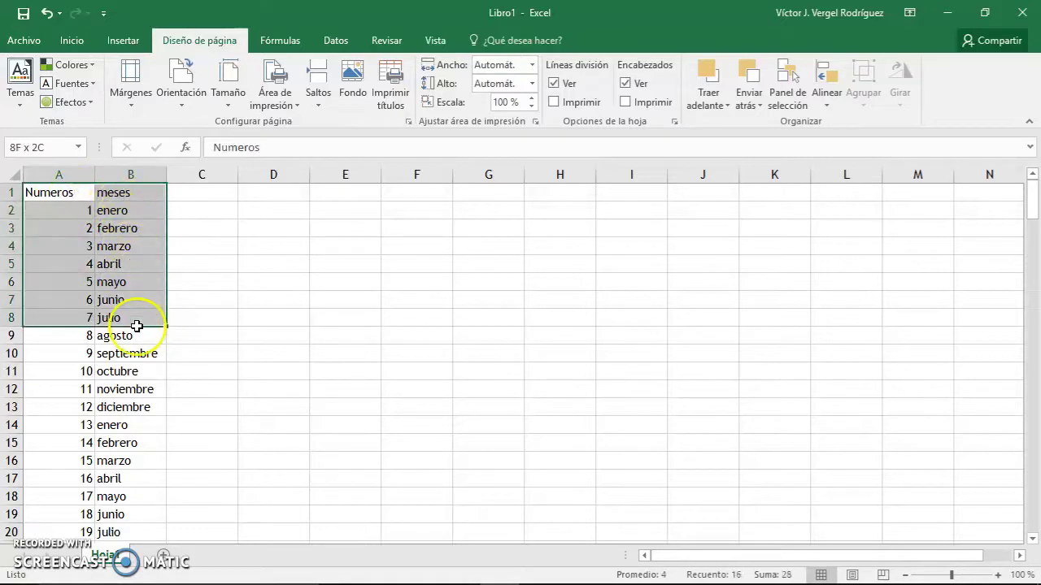
{"action": "left_click", "coordinate": [64, 197]}
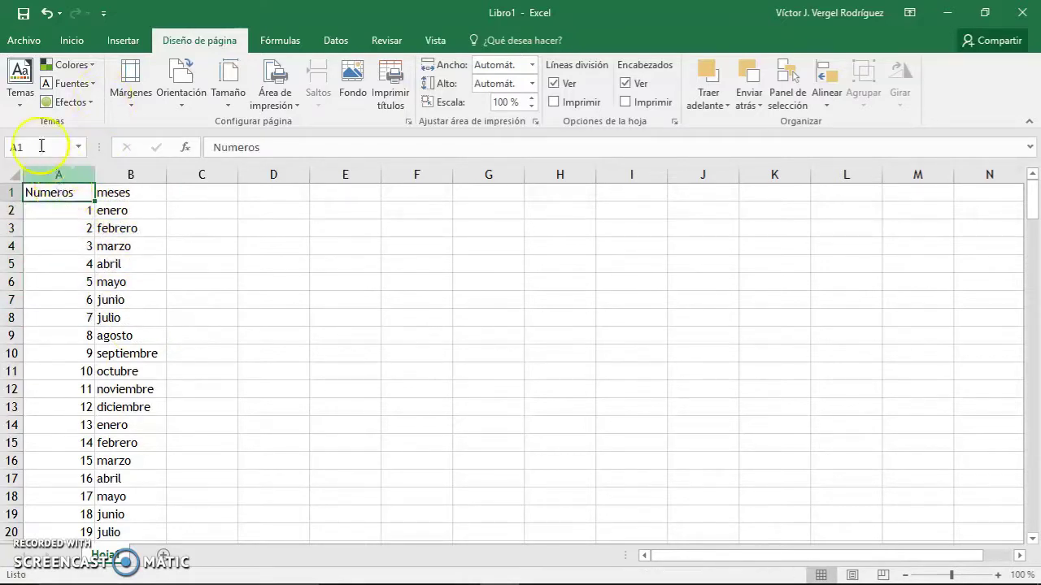
{"action": "left_click", "coordinate": [22, 105]}
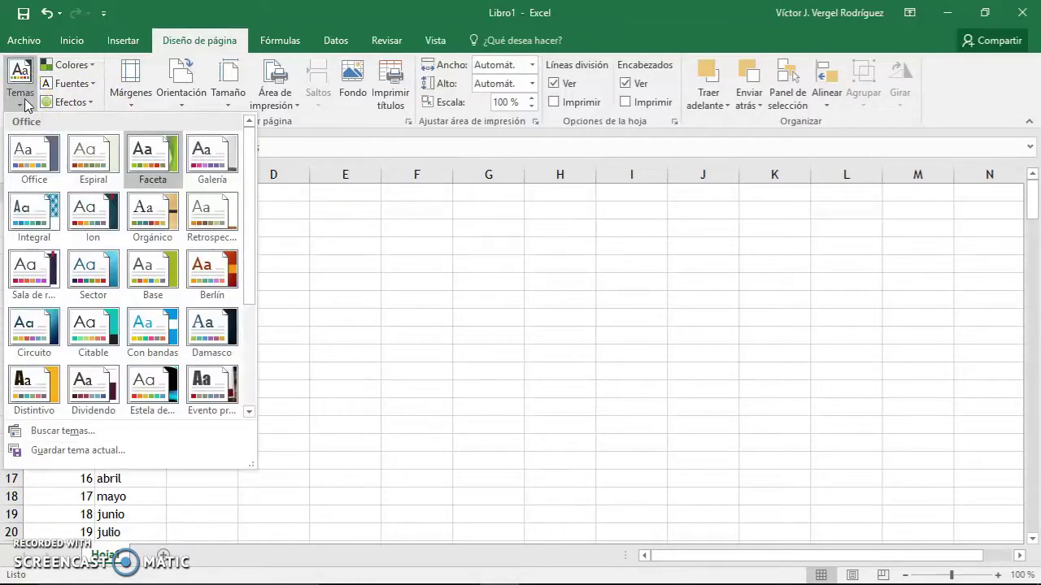
{"action": "left_click", "coordinate": [70, 39]}
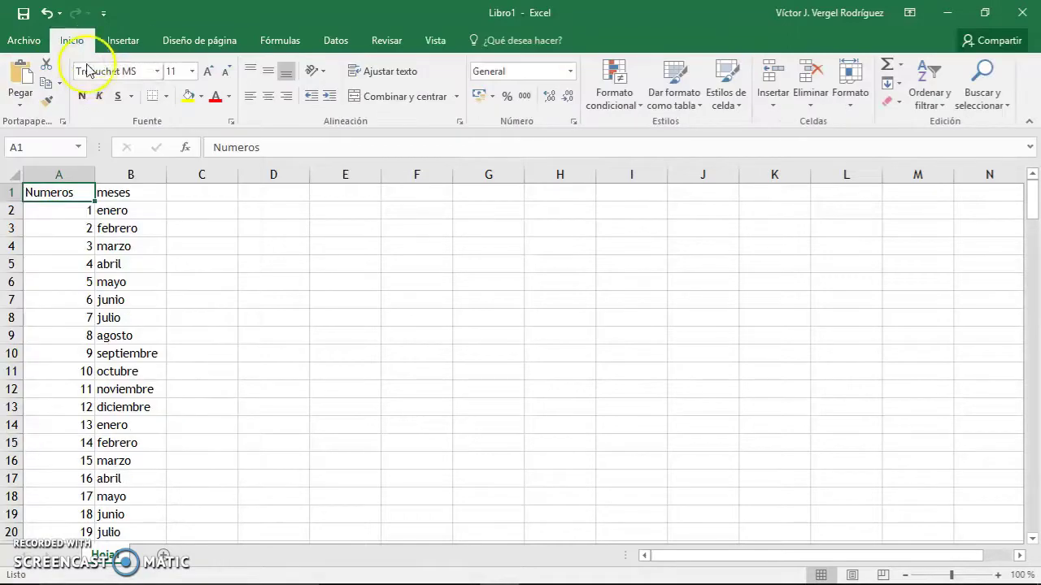
{"action": "left_click", "coordinate": [18, 42]}
{"action": "left_click", "coordinate": [24, 28]}
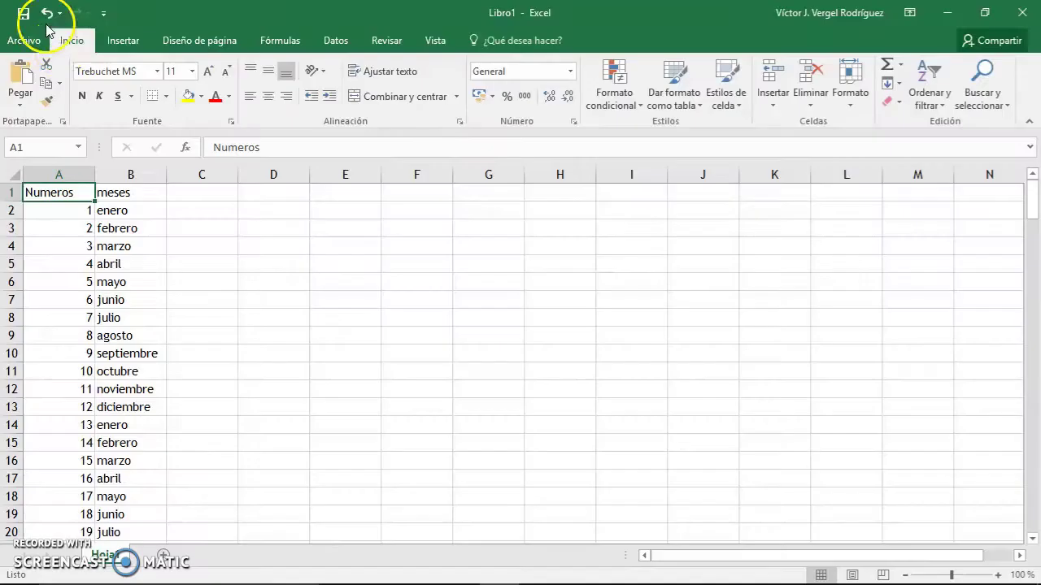
{"action": "left_click", "coordinate": [188, 42]}
{"action": "left_click", "coordinate": [70, 64]}
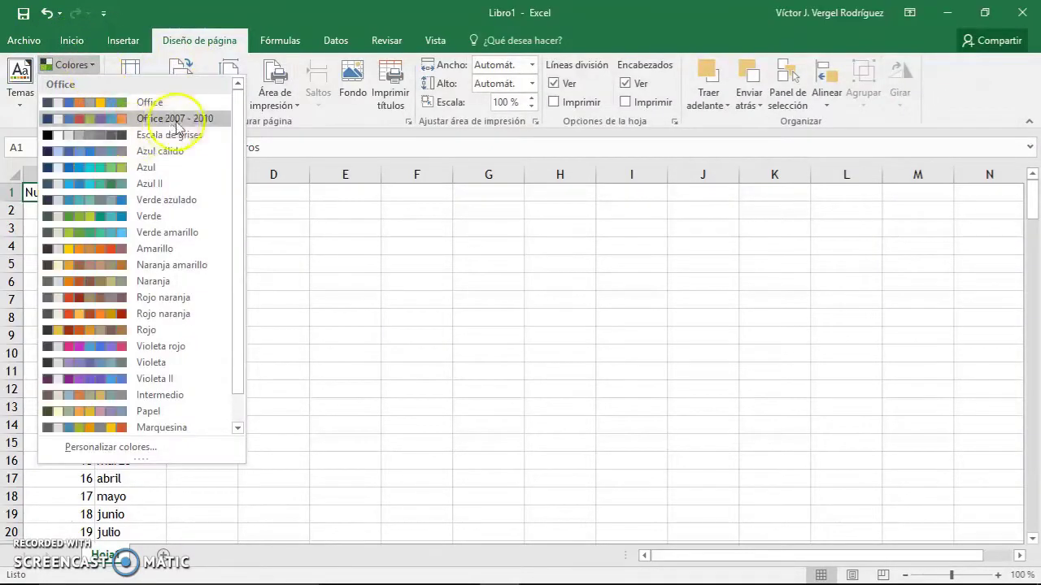
{"action": "scroll", "coordinate": [204, 321], "scroll_direction": "down", "scroll_amount": 1}
{"action": "scroll", "coordinate": [208, 321], "scroll_direction": "up", "scroll_amount": 1}
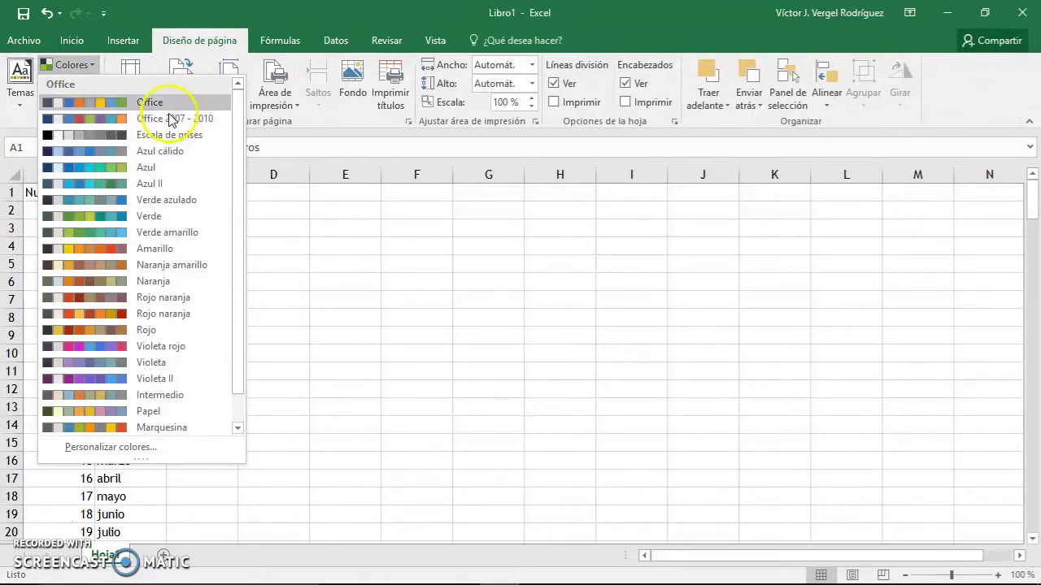
{"action": "left_click", "coordinate": [186, 43]}
{"action": "left_click", "coordinate": [95, 85]}
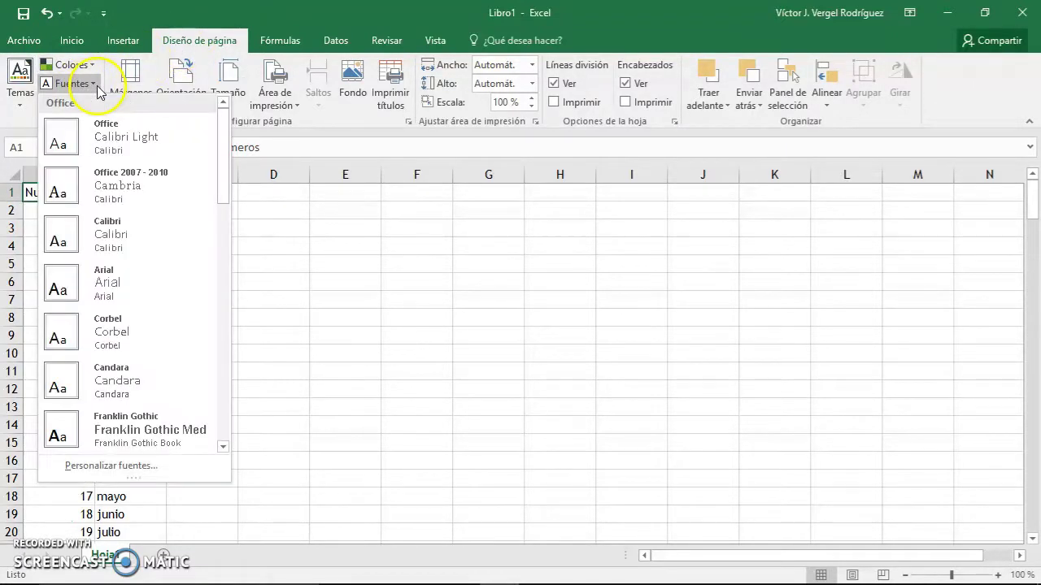
{"action": "scroll", "coordinate": [231, 228], "scroll_direction": "down", "scroll_amount": 2}
{"action": "scroll", "coordinate": [238, 320], "scroll_direction": "down", "scroll_amount": 3}
{"action": "scroll", "coordinate": [237, 320], "scroll_direction": "up", "scroll_amount": 5}
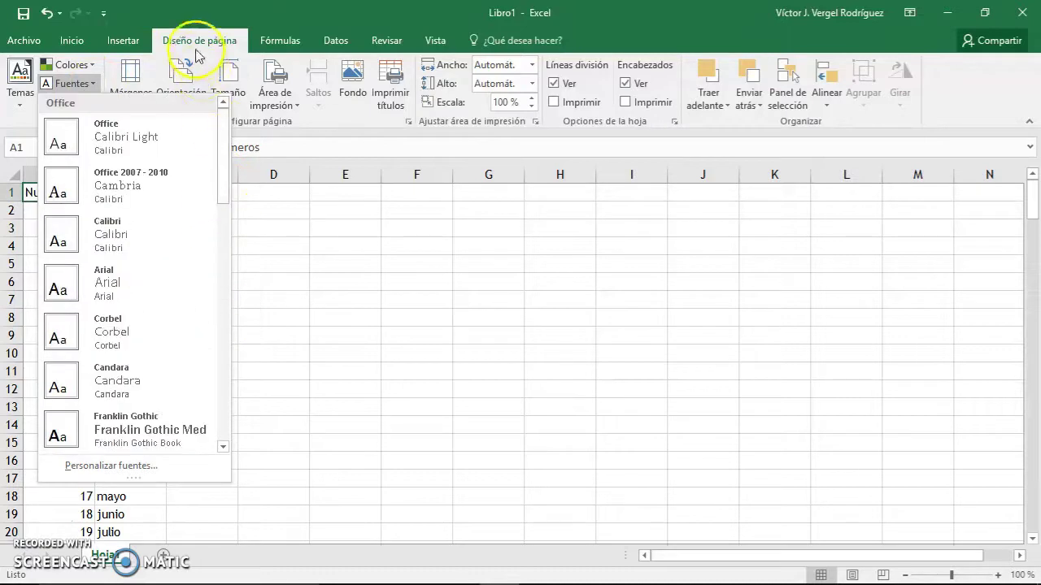
{"action": "left_click", "coordinate": [196, 55]}
{"action": "left_click", "coordinate": [82, 102]}
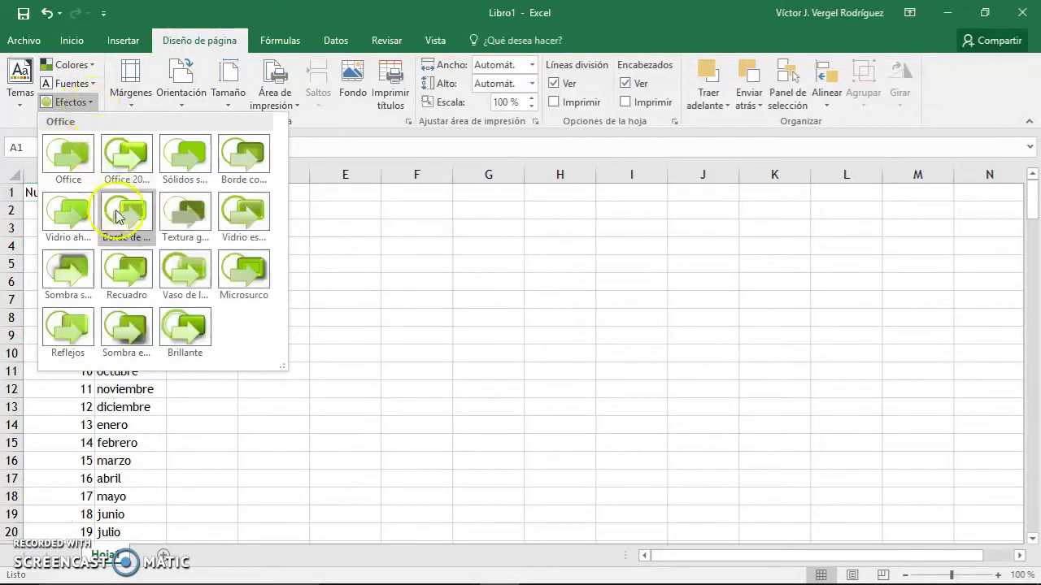
{"action": "left_click", "coordinate": [185, 213]}
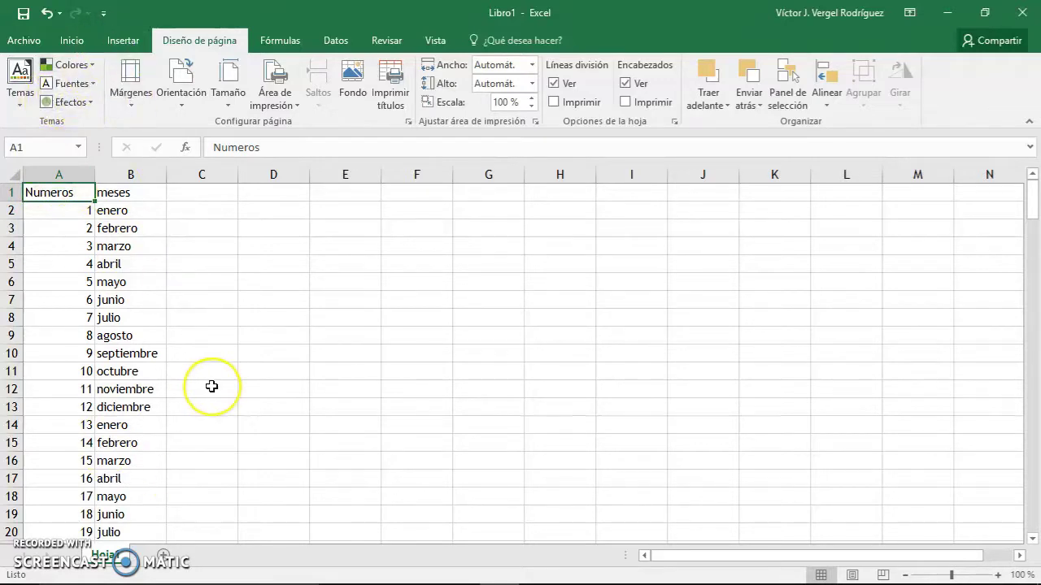
{"action": "left_click", "coordinate": [127, 44]}
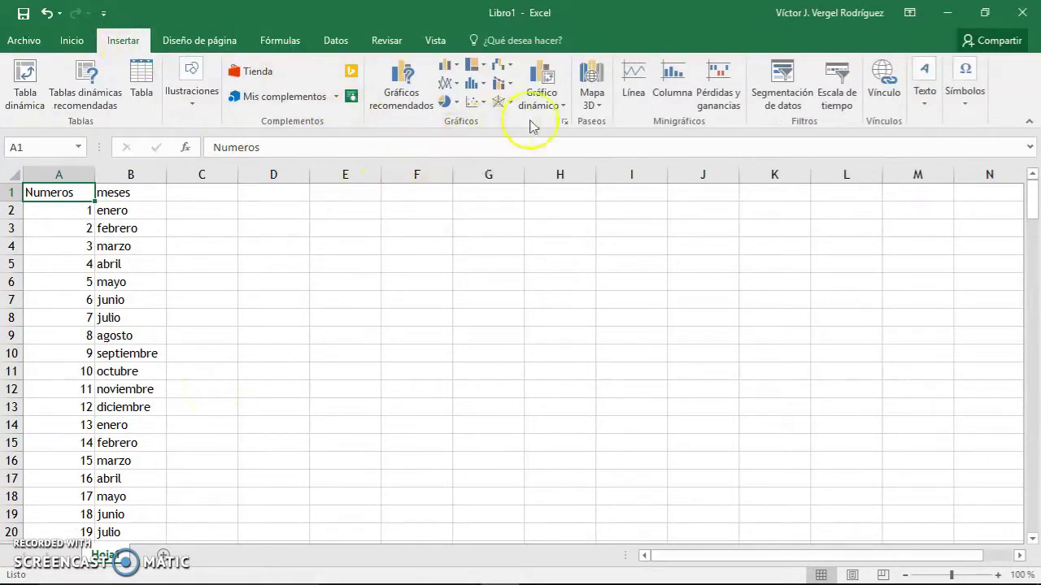
Insert an oval from the Formas gallery and drag it out across columns E to J
{"action": "left_click", "coordinate": [195, 108]}
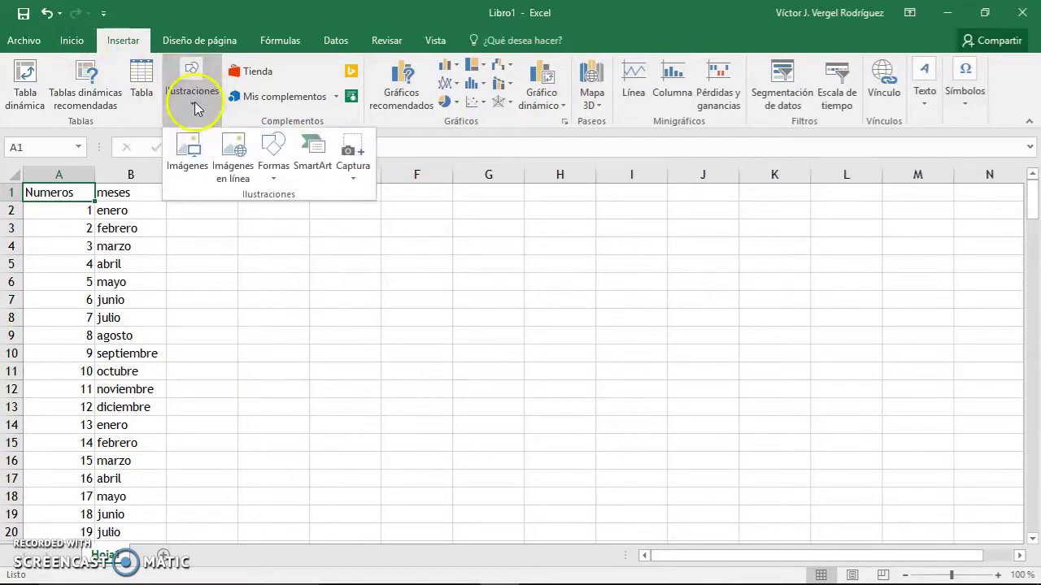
{"action": "left_click", "coordinate": [281, 183]}
{"action": "left_click", "coordinate": [337, 212]}
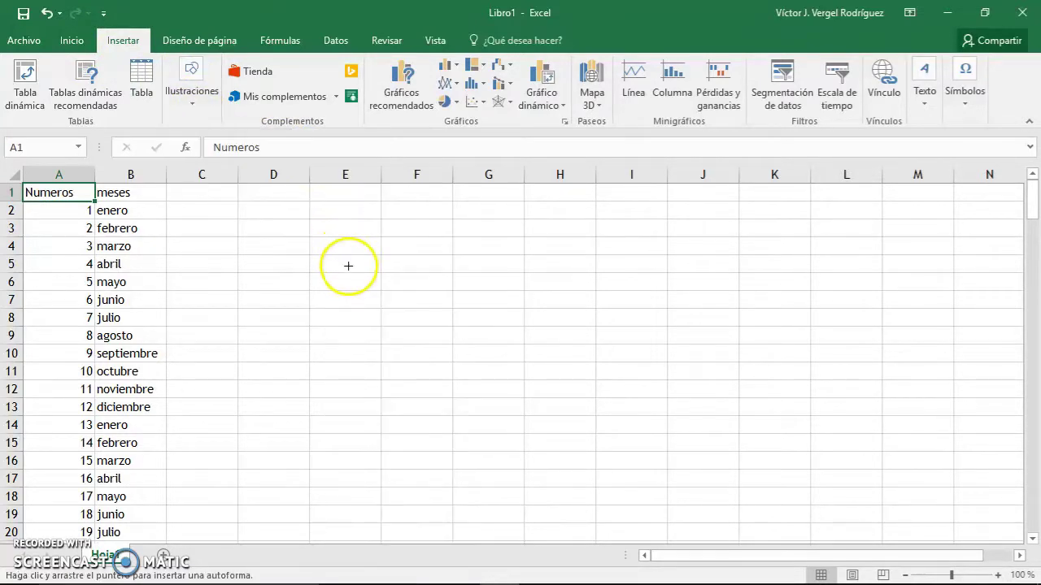
{"action": "left_click_drag", "start_coordinate": [343, 254], "coordinate": [718, 392]}
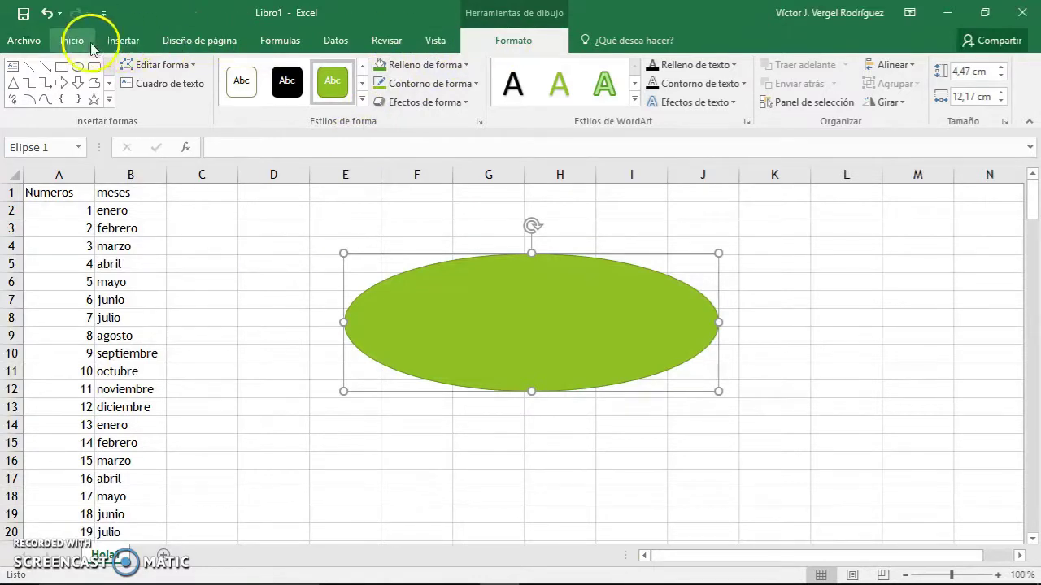
{"action": "left_click", "coordinate": [199, 41]}
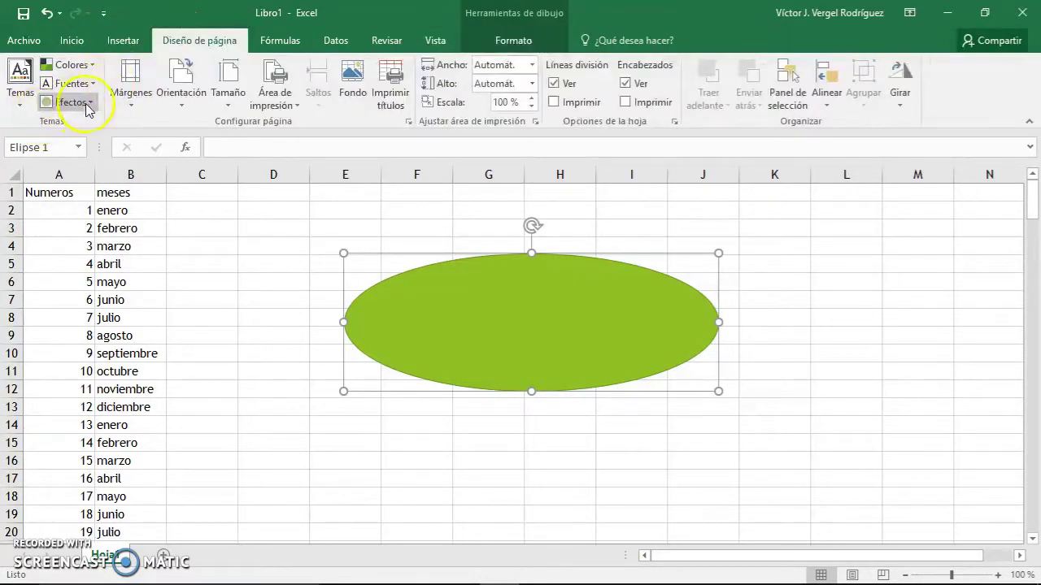
Apply the Dividendo theme and give the ellipse a shadow theme effect from Efectos
{"action": "left_click", "coordinate": [20, 85]}
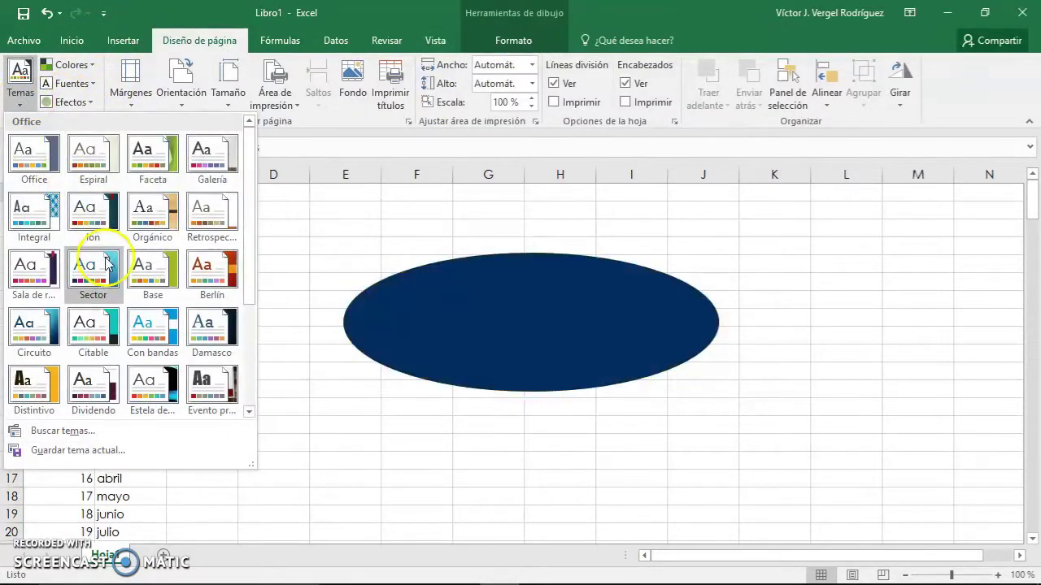
{"action": "left_click", "coordinate": [96, 393]}
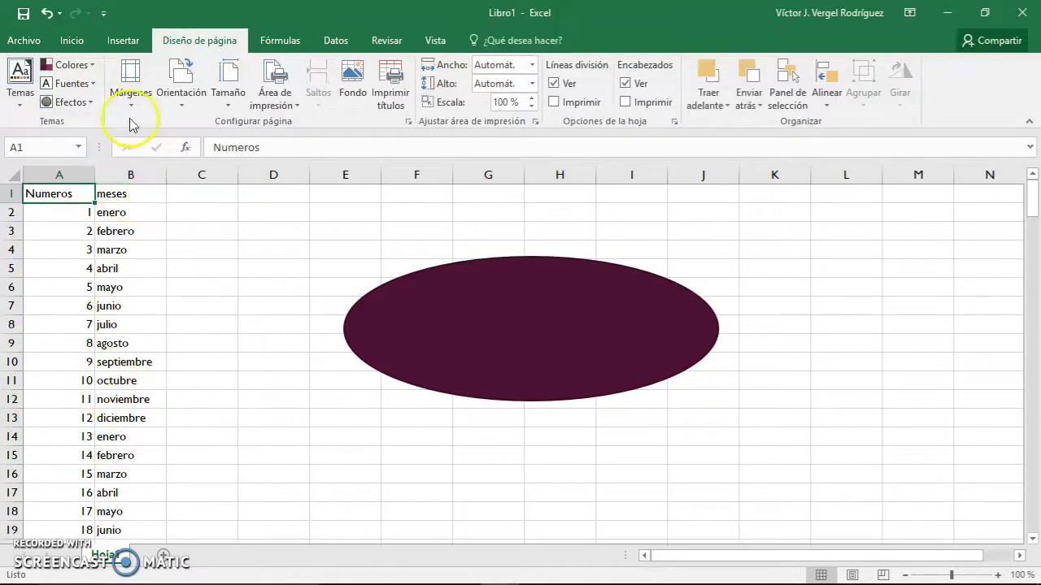
{"action": "left_click", "coordinate": [452, 353]}
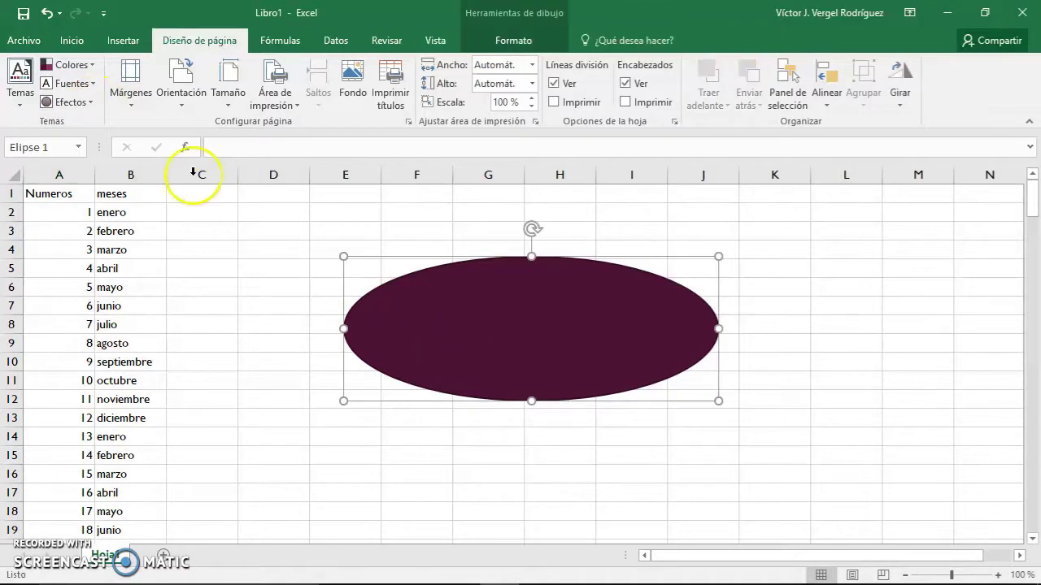
{"action": "left_click", "coordinate": [92, 104]}
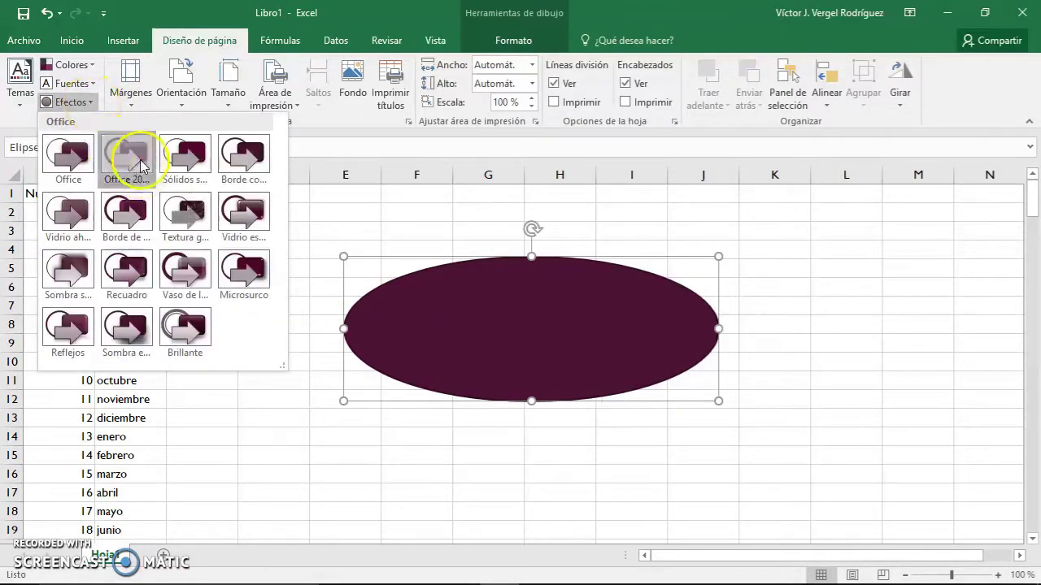
{"action": "left_click", "coordinate": [122, 183]}
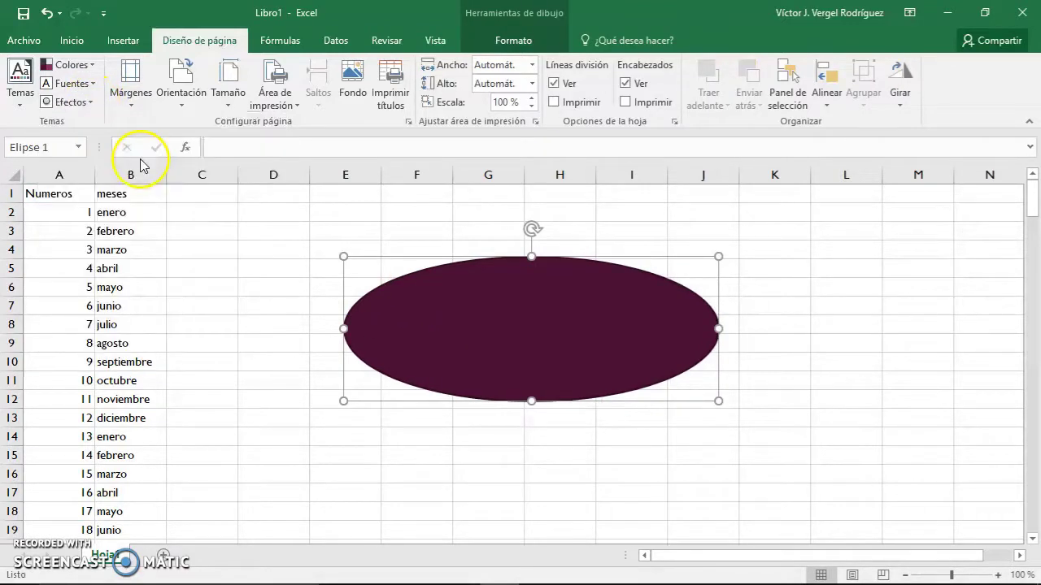
{"action": "left_click", "coordinate": [96, 106]}
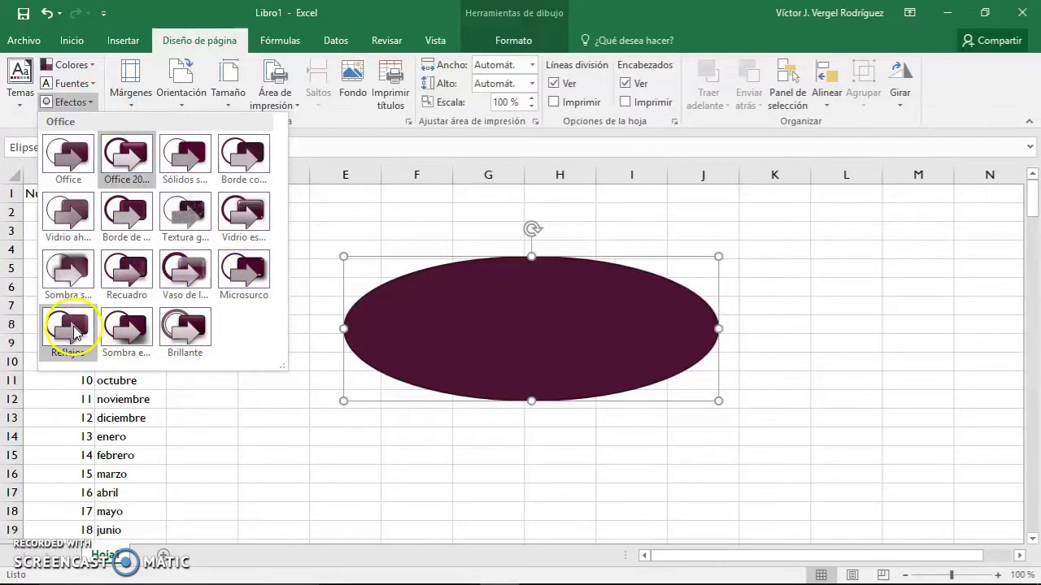
{"action": "left_click", "coordinate": [77, 270]}
{"action": "left_click", "coordinate": [511, 235]}
{"action": "left_click", "coordinate": [530, 295]}
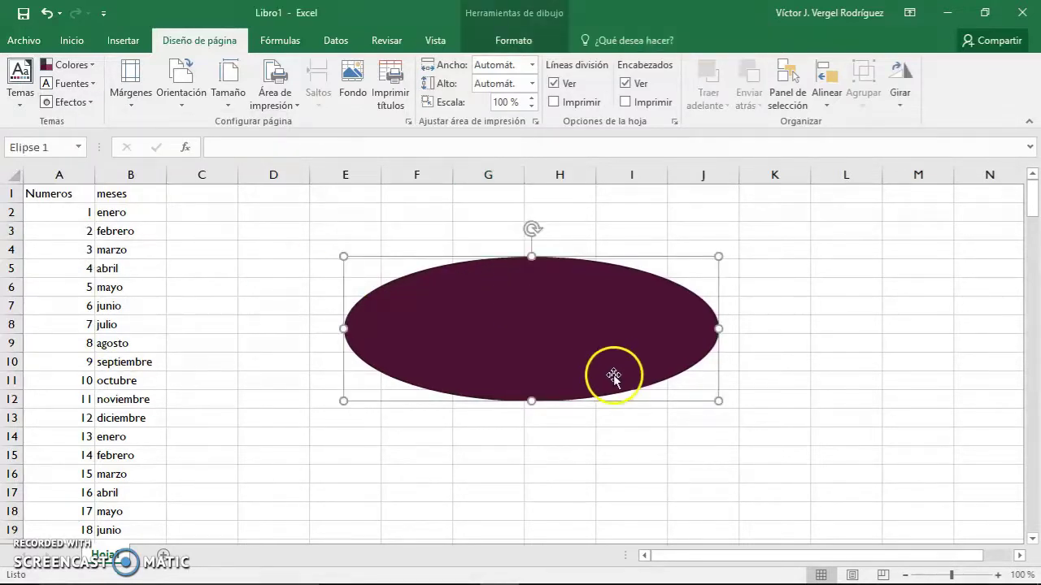
{"action": "left_click", "coordinate": [81, 41]}
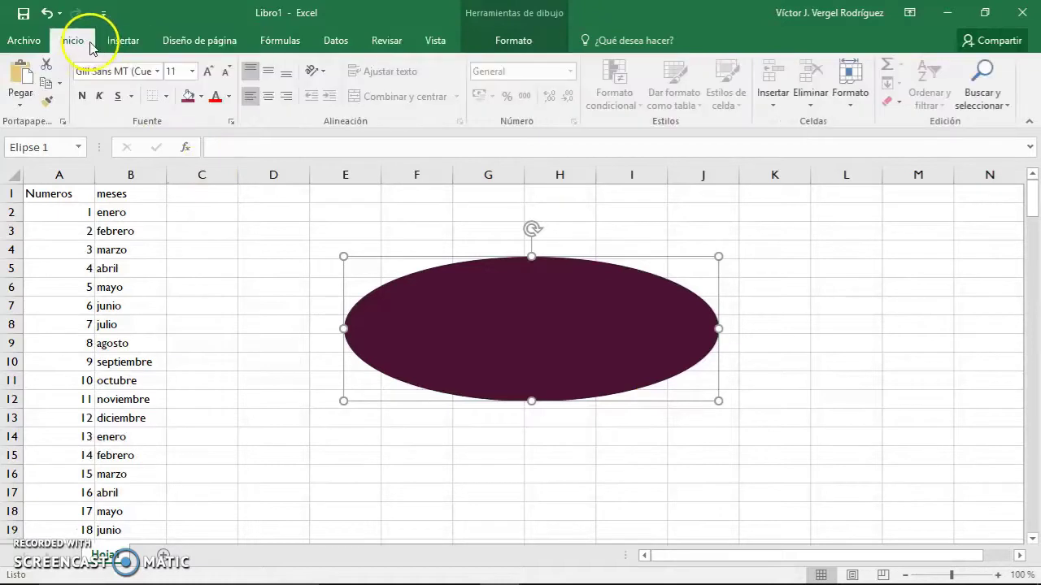
{"action": "left_click", "coordinate": [134, 47]}
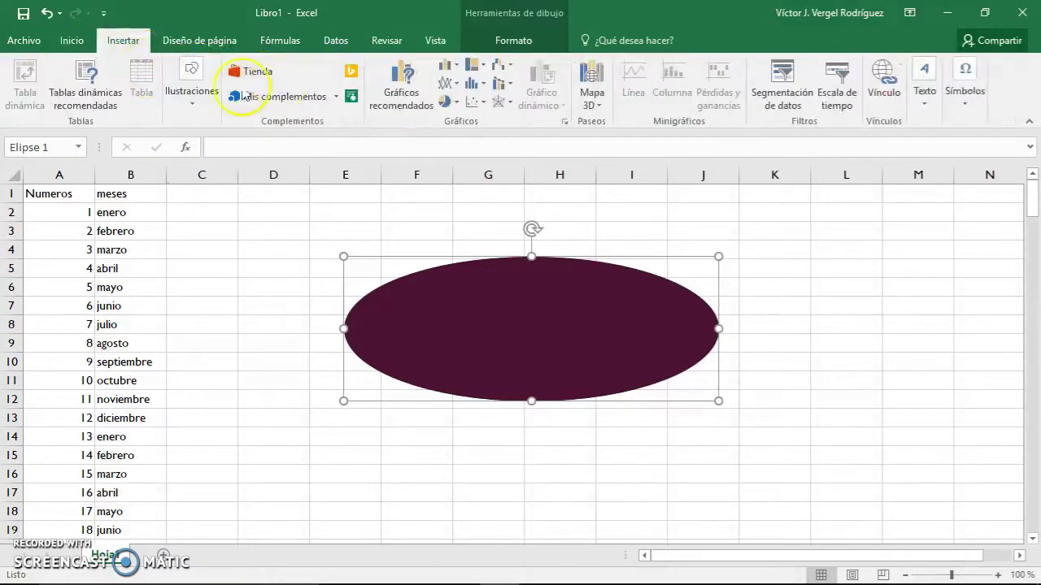
{"action": "left_click", "coordinate": [192, 81]}
{"action": "left_click", "coordinate": [274, 186]}
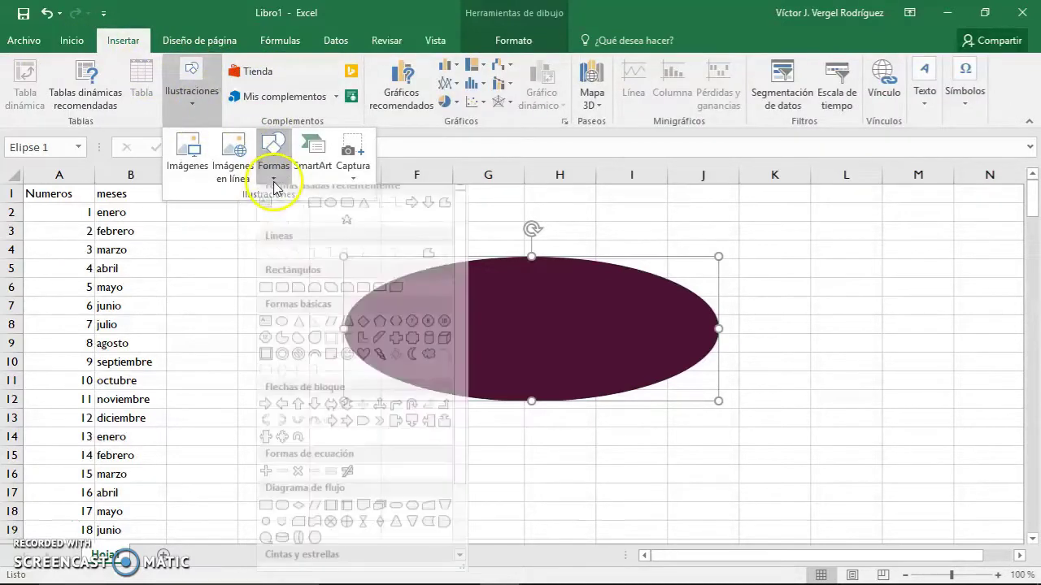
{"action": "scroll", "coordinate": [374, 244], "scroll_direction": "down", "scroll_amount": 2}
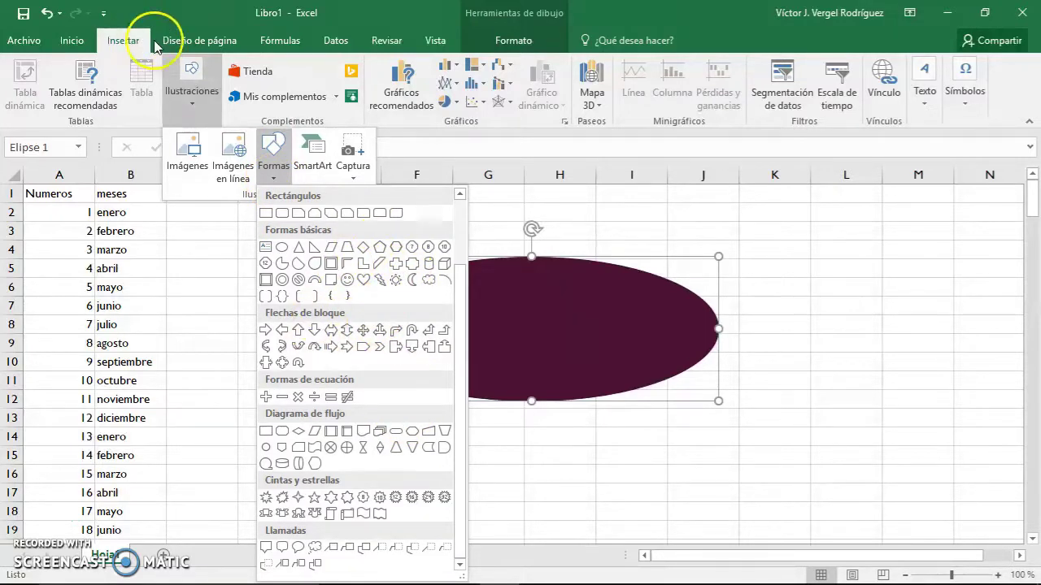
{"action": "left_click", "coordinate": [186, 45]}
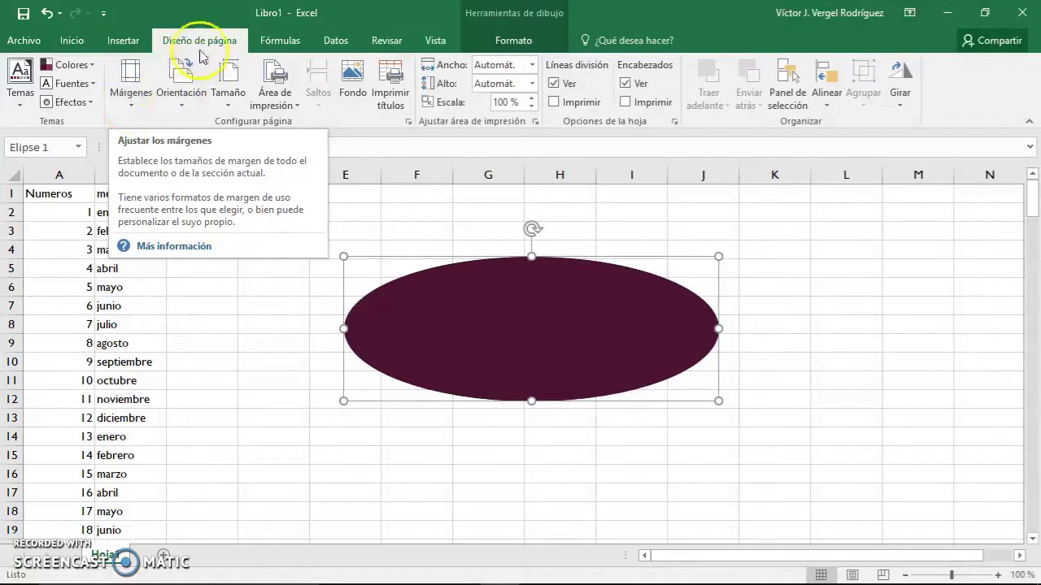
Open Márgenes personalizados from the Márgenes presets in Diseño de página
{"action": "left_click", "coordinate": [134, 113]}
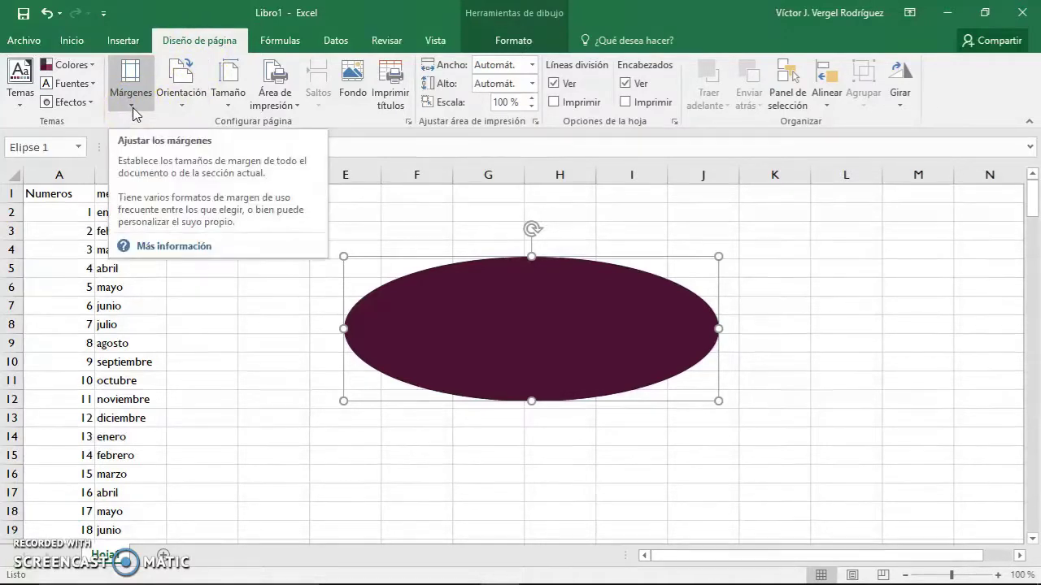
{"action": "left_click", "coordinate": [132, 108]}
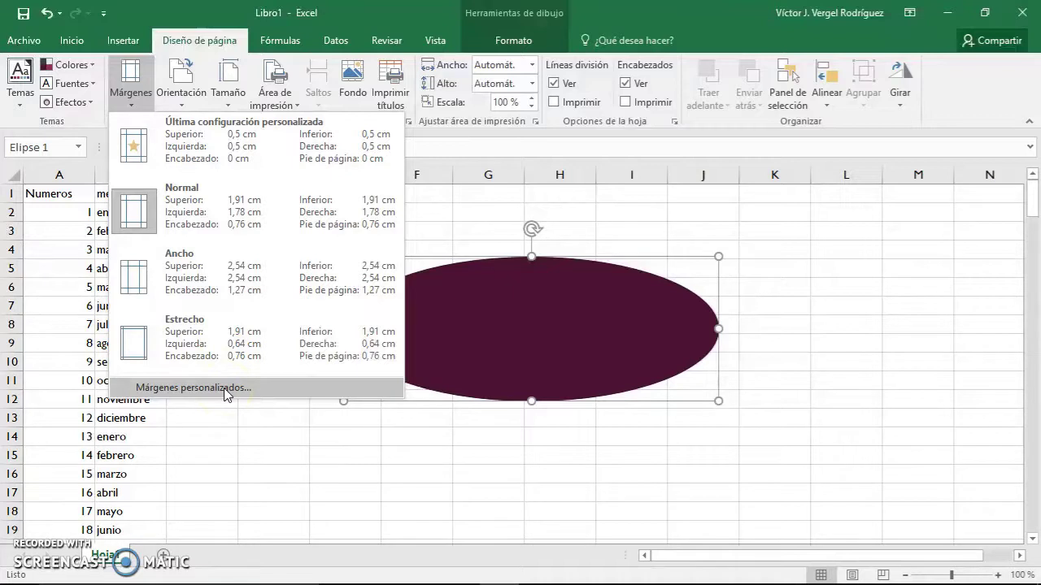
{"action": "left_click", "coordinate": [226, 391]}
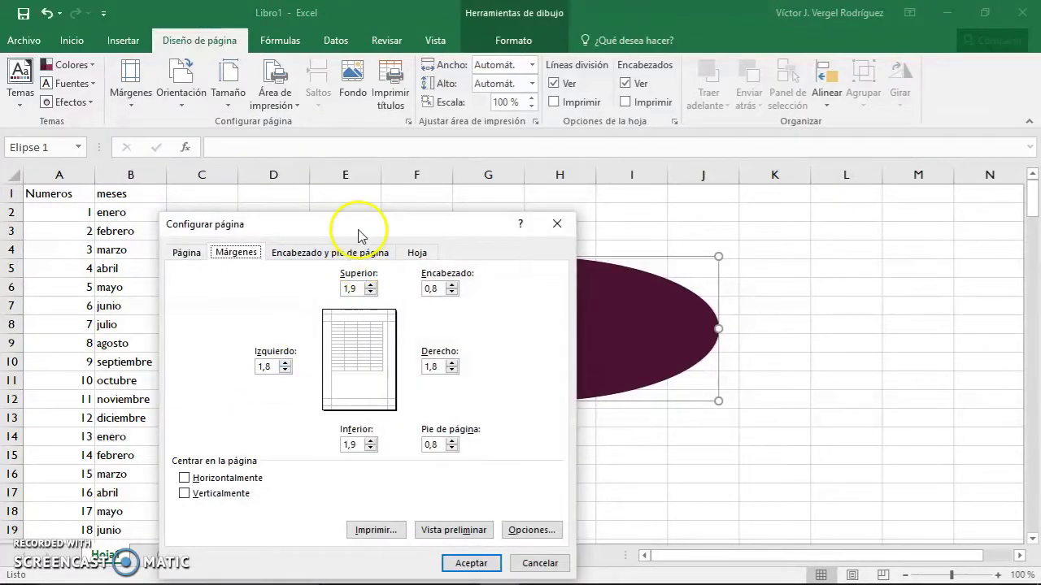
{"action": "left_click_drag", "start_coordinate": [358, 232], "coordinate": [742, 63]}
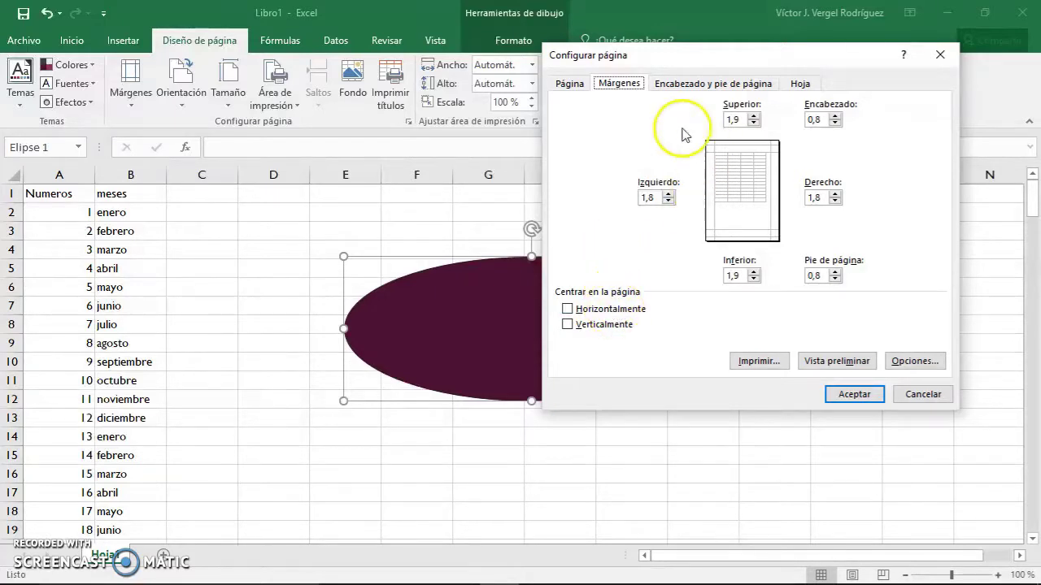
{"action": "left_click", "coordinate": [609, 310]}
{"action": "left_click", "coordinate": [600, 326]}
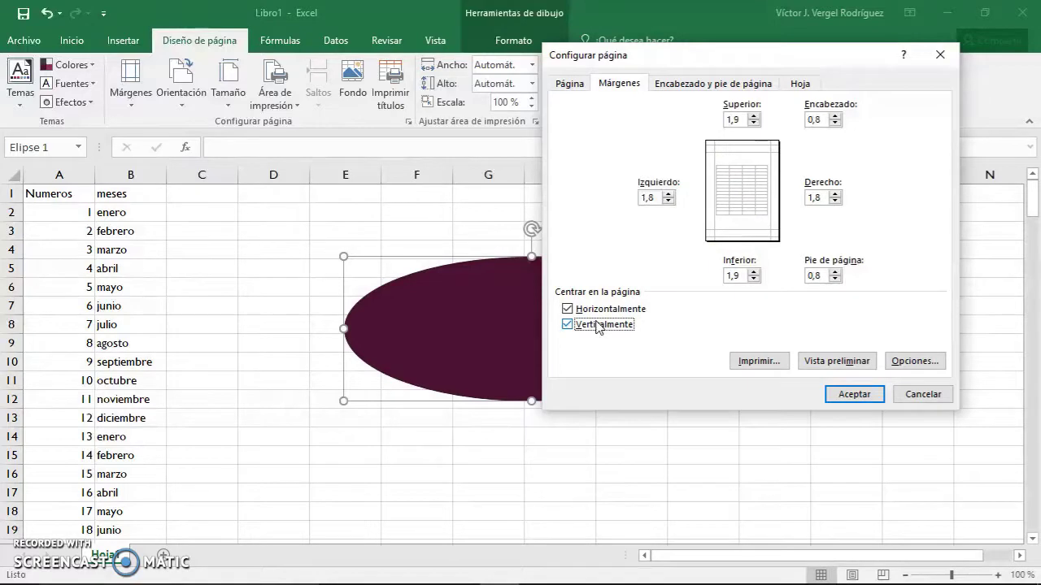
{"action": "left_click", "coordinate": [603, 324]}
{"action": "left_click", "coordinate": [600, 309]}
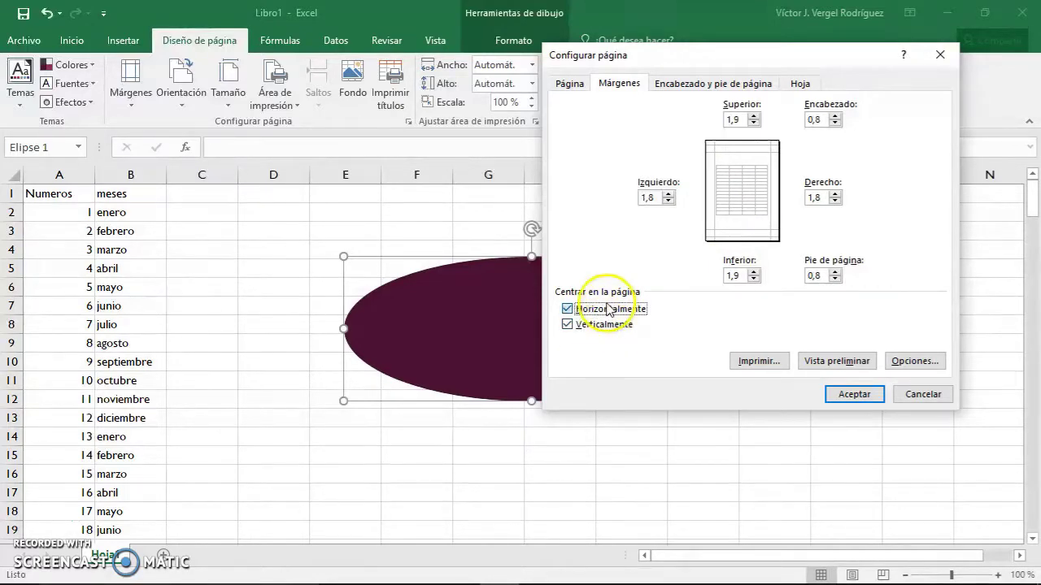
{"action": "left_click", "coordinate": [603, 328]}
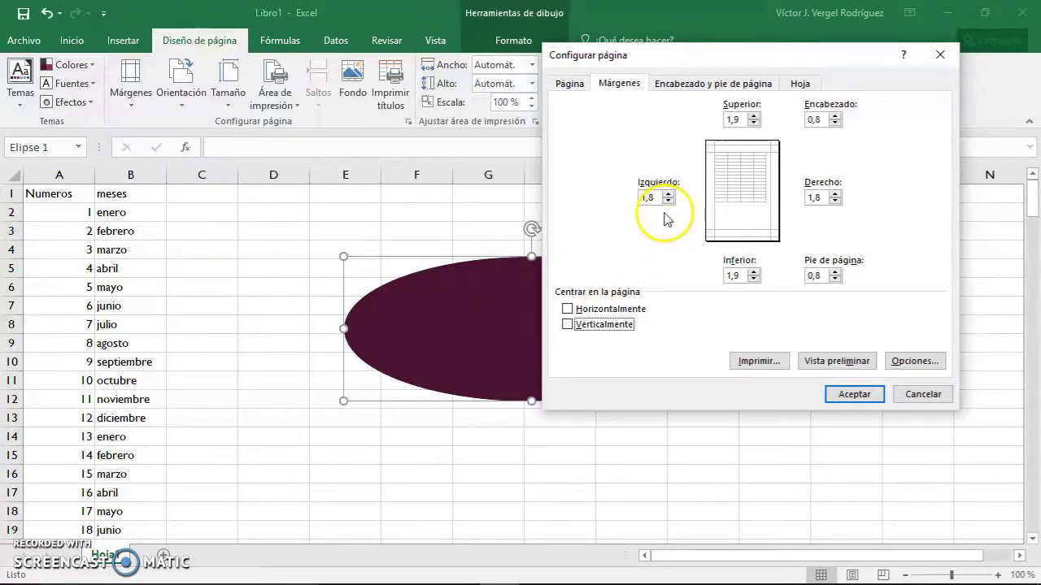
{"action": "left_click", "coordinate": [905, 361]}
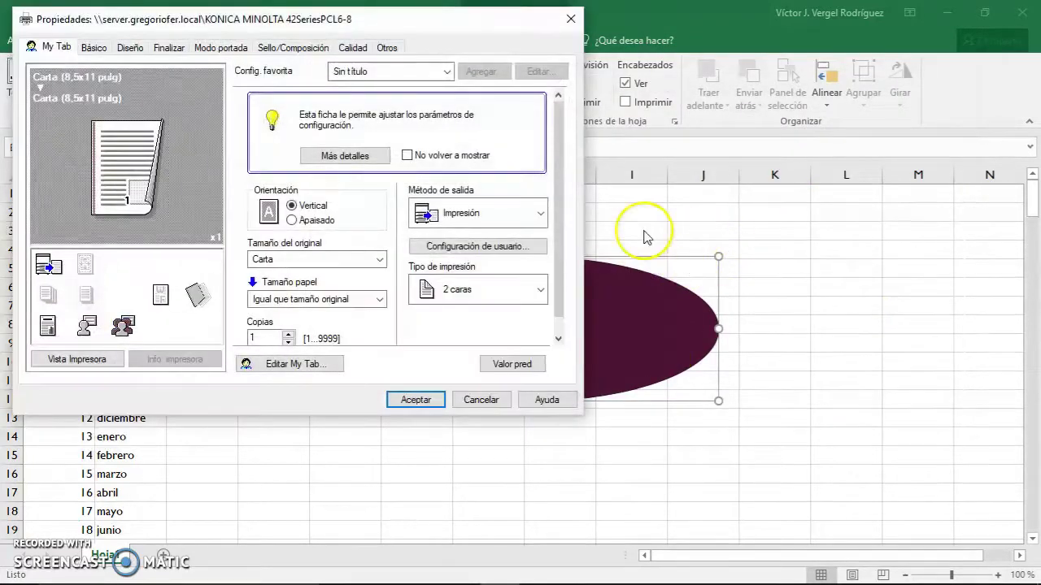
{"action": "left_click", "coordinate": [565, 22]}
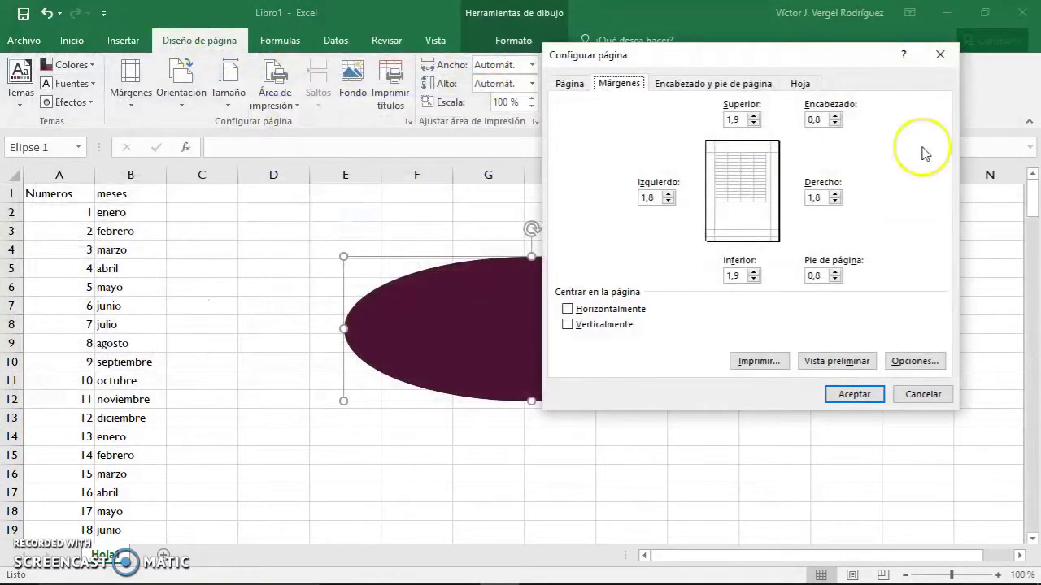
{"action": "left_click", "coordinate": [856, 361]}
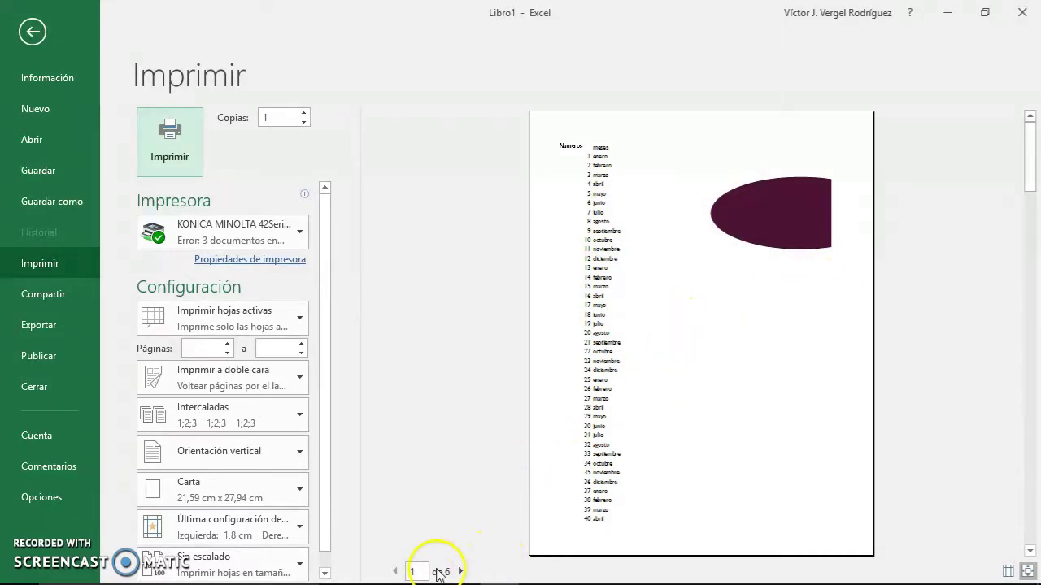
Page forward through all six print preview pages and back to page 1
{"action": "left_click", "coordinate": [461, 572]}
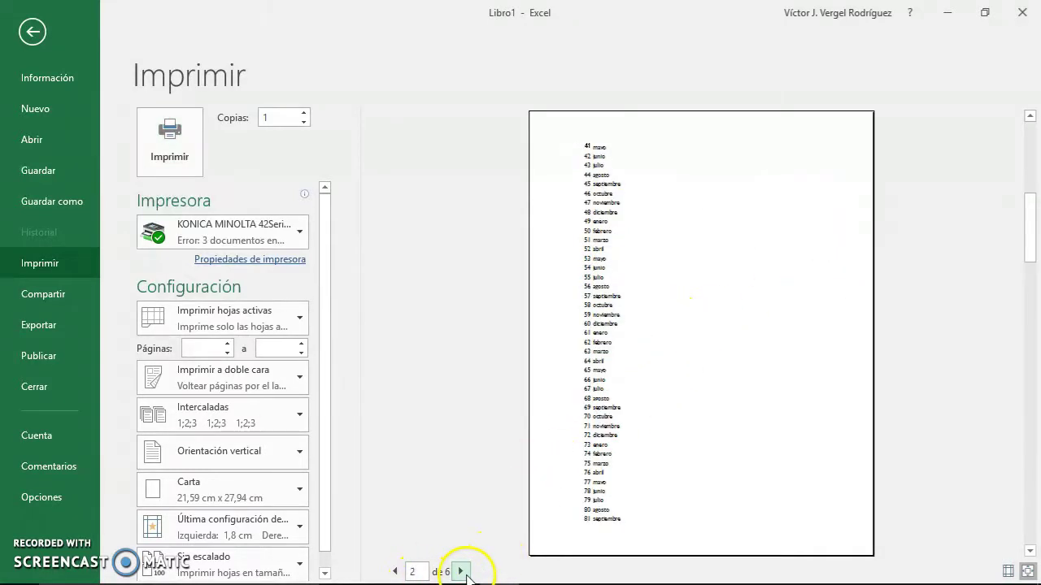
{"action": "left_click", "coordinate": [461, 572]}
{"action": "left_click", "coordinate": [461, 571]}
{"action": "left_click", "coordinate": [461, 572]}
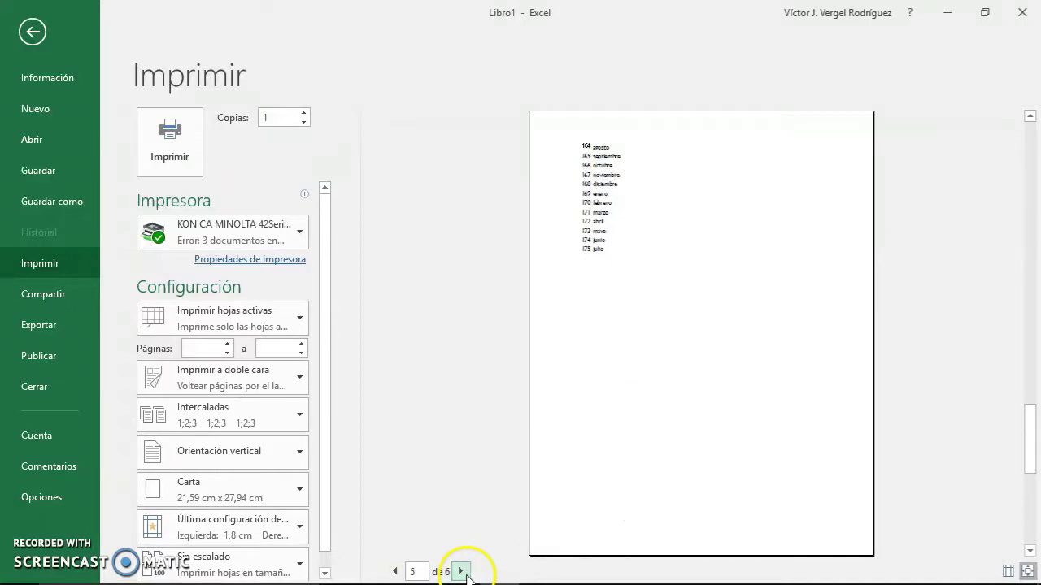
{"action": "left_click", "coordinate": [461, 571]}
{"action": "left_click", "coordinate": [396, 572]}
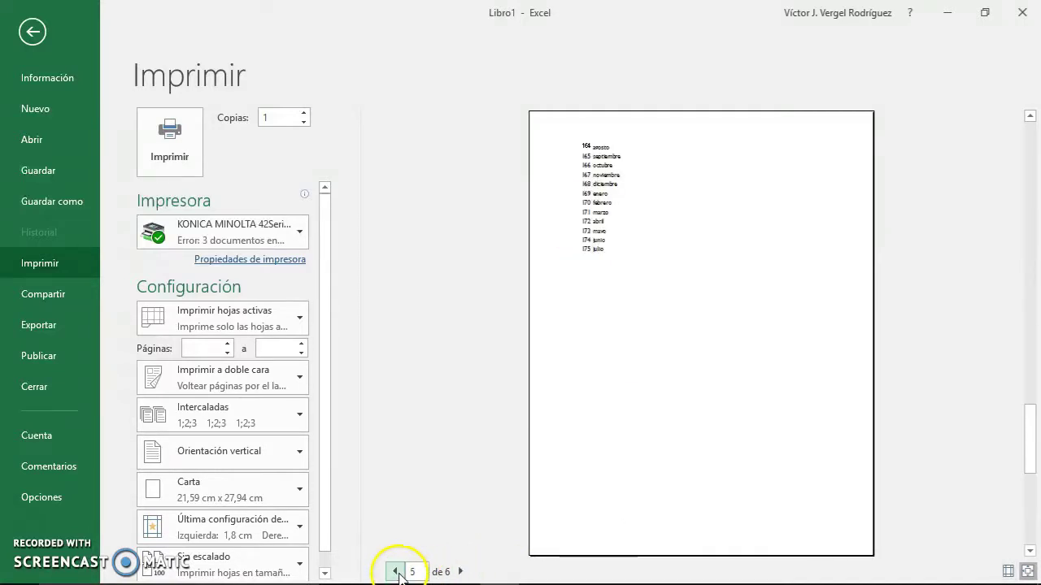
{"action": "left_click", "coordinate": [396, 572]}
{"action": "left_click", "coordinate": [396, 571]}
{"action": "left_click", "coordinate": [396, 571]}
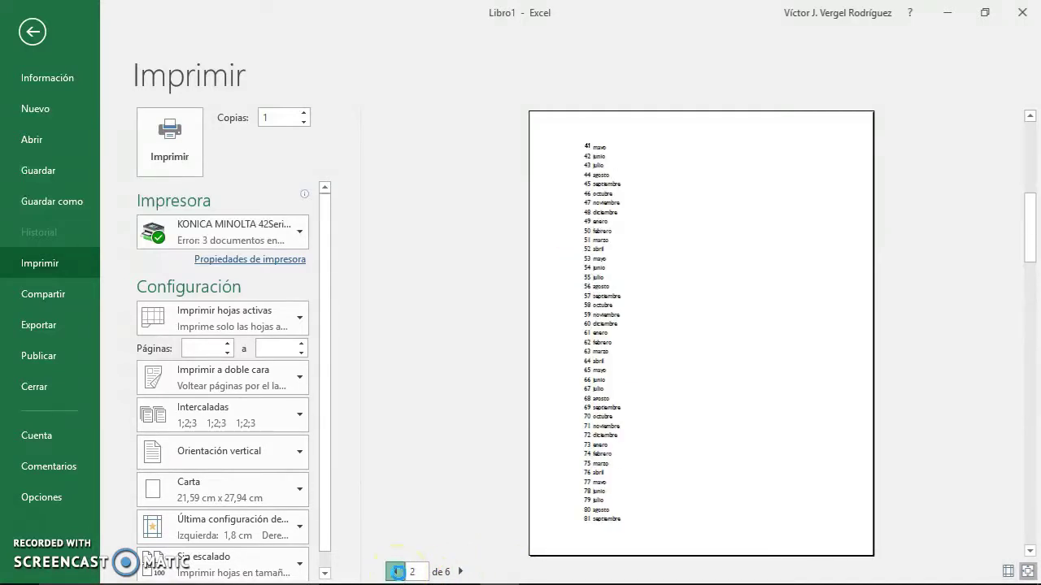
{"action": "left_click", "coordinate": [396, 572]}
Back on the sheet, check the page breaks and drag the ellipse over columns C to H
{"action": "left_click", "coordinate": [31, 34]}
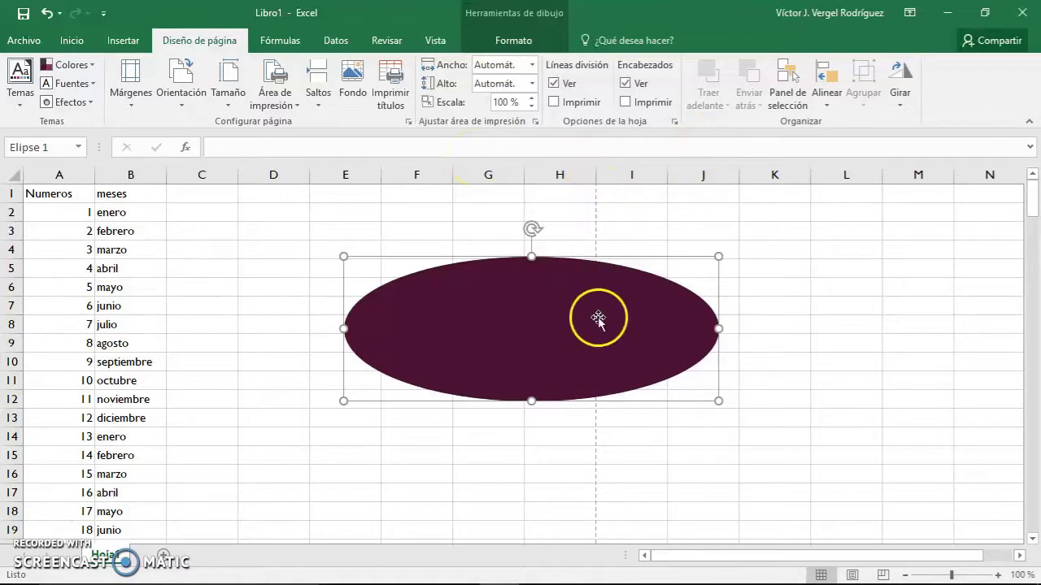
{"action": "scroll", "coordinate": [597, 366], "scroll_direction": "down", "scroll_amount": 2}
{"action": "scroll", "coordinate": [597, 366], "scroll_direction": "down", "scroll_amount": 3}
{"action": "scroll", "coordinate": [597, 366], "scroll_direction": "down", "scroll_amount": 3}
{"action": "scroll", "coordinate": [598, 366], "scroll_direction": "down", "scroll_amount": 3}
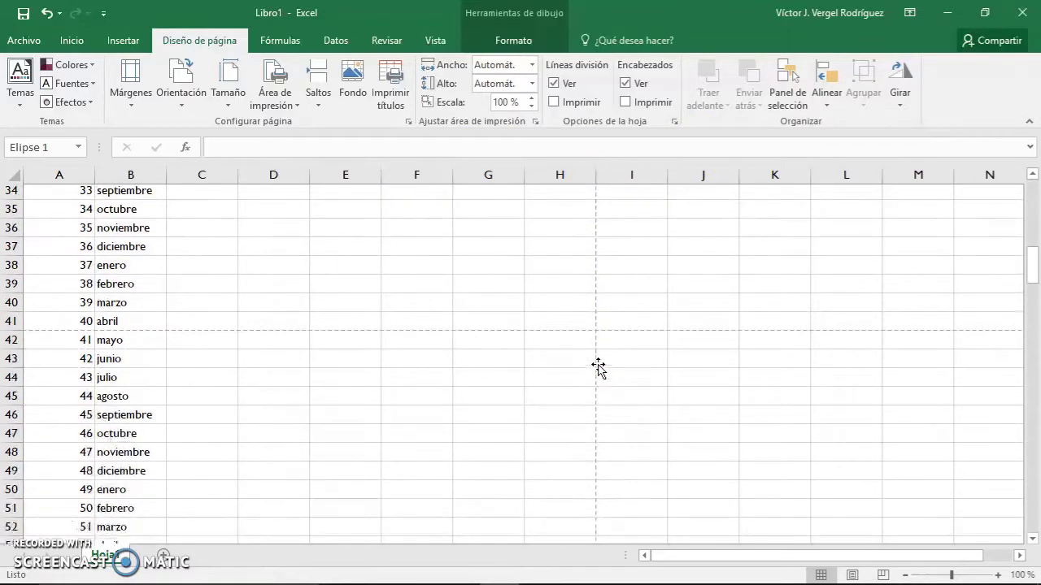
{"action": "scroll", "coordinate": [596, 363], "scroll_direction": "down", "scroll_amount": 1}
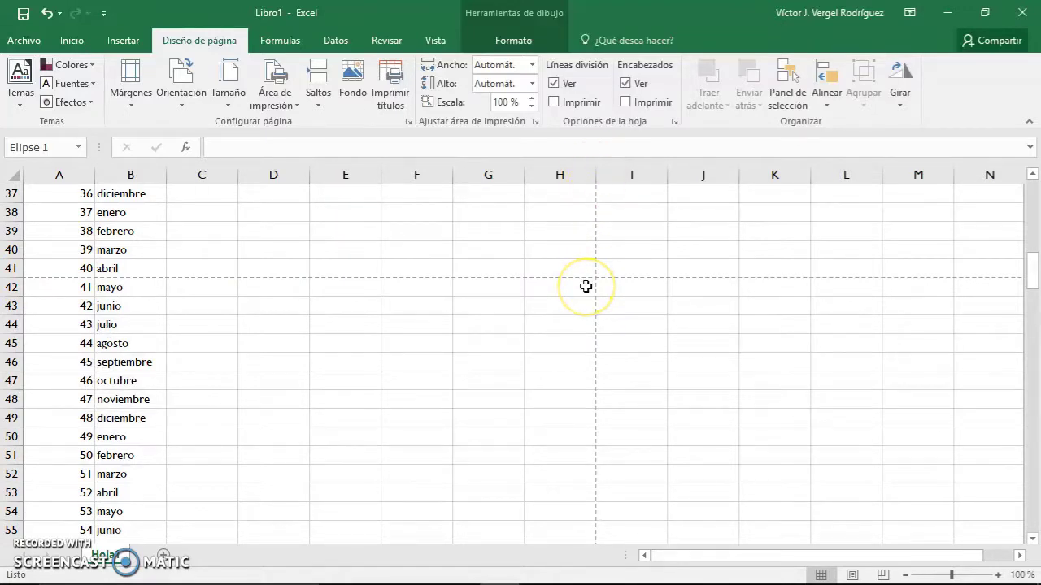
{"action": "scroll", "coordinate": [585, 286], "scroll_direction": "up", "scroll_amount": 5}
{"action": "scroll", "coordinate": [585, 286], "scroll_direction": "up", "scroll_amount": 7}
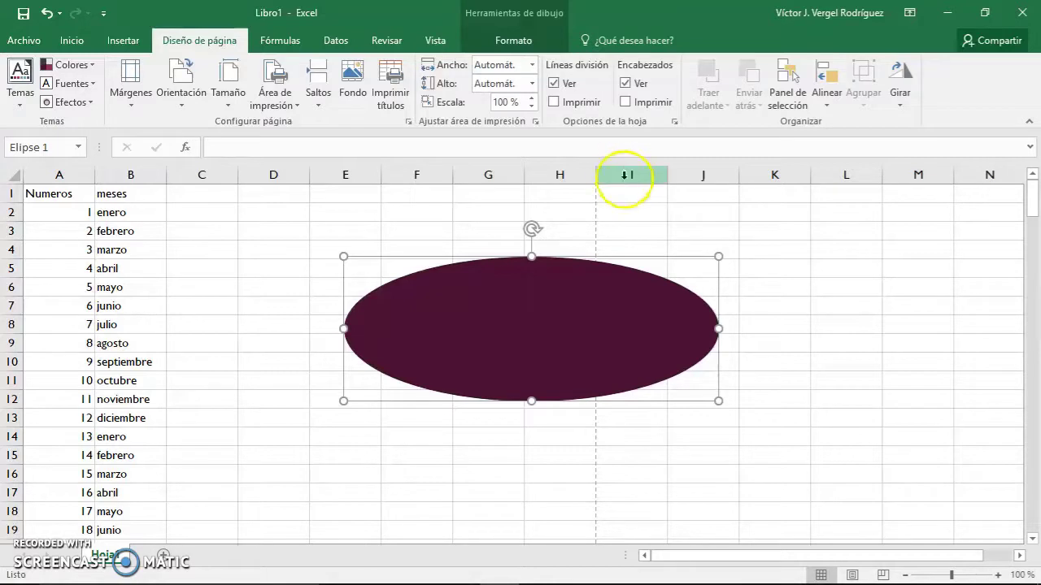
{"action": "scroll", "coordinate": [592, 191], "scroll_direction": "down", "scroll_amount": 2}
{"action": "scroll", "coordinate": [592, 195], "scroll_direction": "down", "scroll_amount": 3}
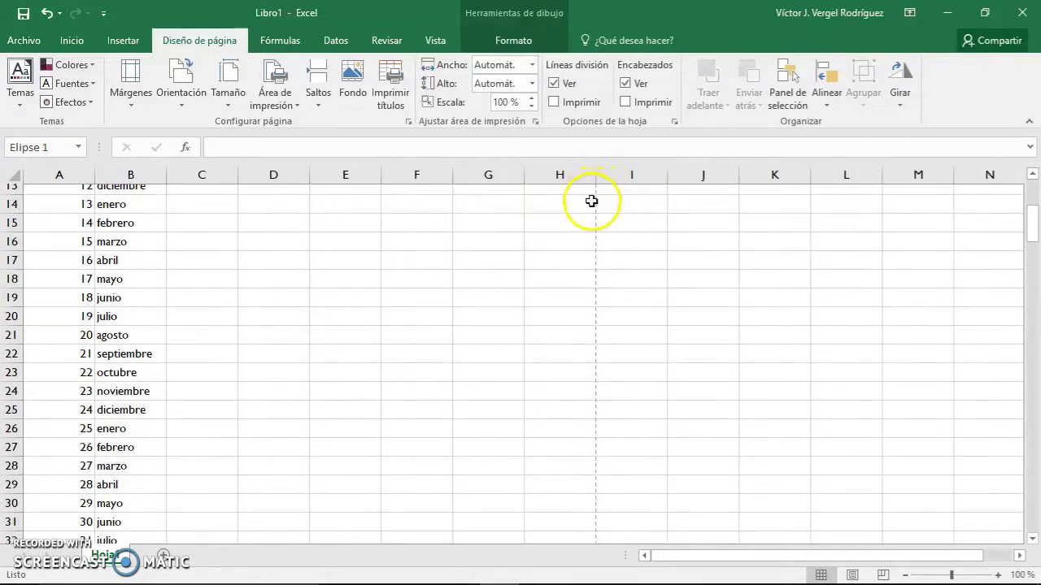
{"action": "scroll", "coordinate": [593, 200], "scroll_direction": "down", "scroll_amount": 4}
{"action": "scroll", "coordinate": [593, 200], "scroll_direction": "down", "scroll_amount": 3}
{"action": "scroll", "coordinate": [592, 249], "scroll_direction": "down", "scroll_amount": 2}
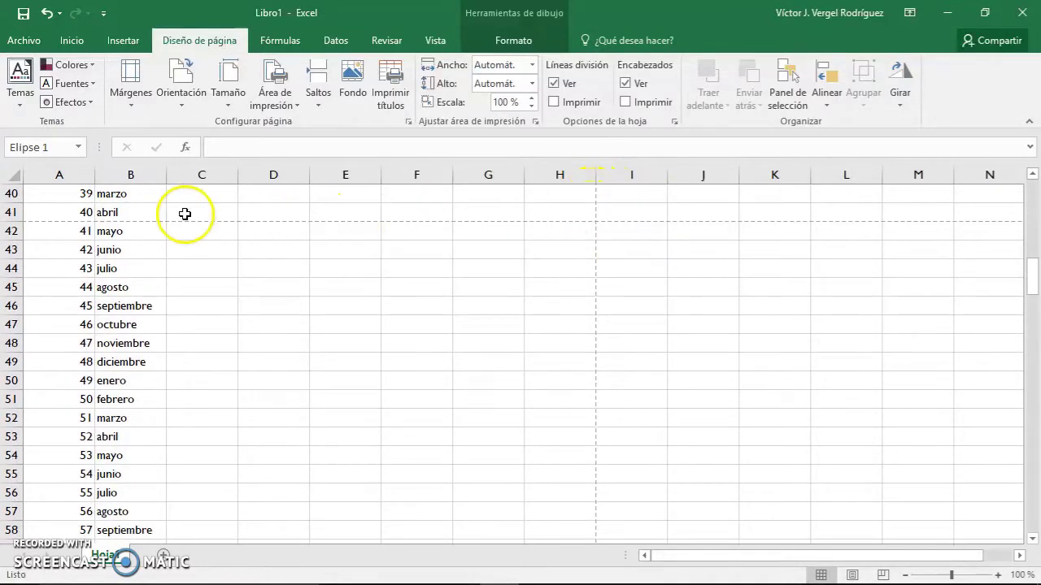
{"action": "scroll", "coordinate": [609, 170], "scroll_direction": "up", "scroll_amount": 6}
{"action": "scroll", "coordinate": [610, 169], "scroll_direction": "up", "scroll_amount": 7}
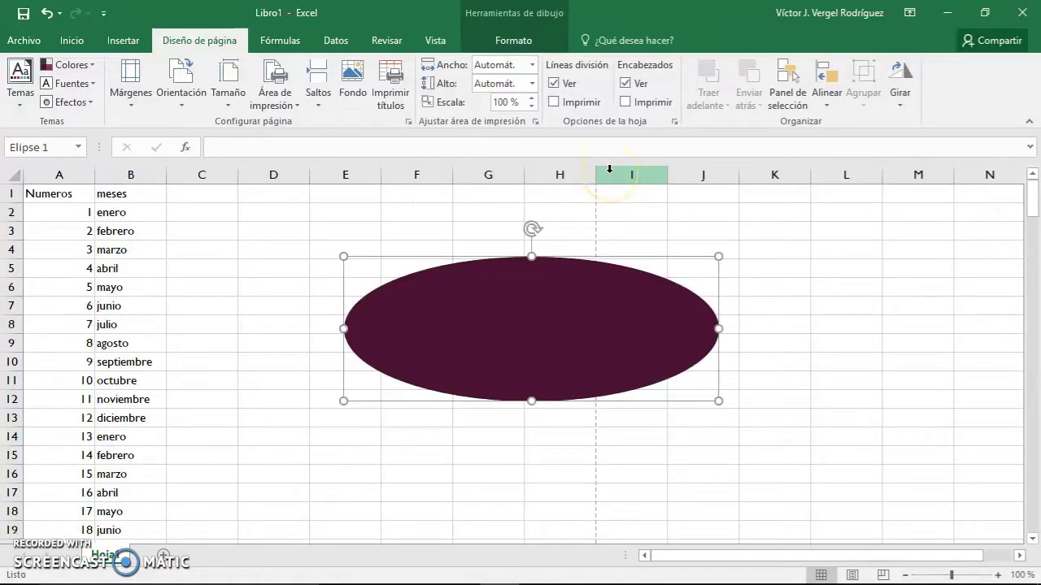
{"action": "left_click_drag", "start_coordinate": [548, 300], "coordinate": [409, 264]}
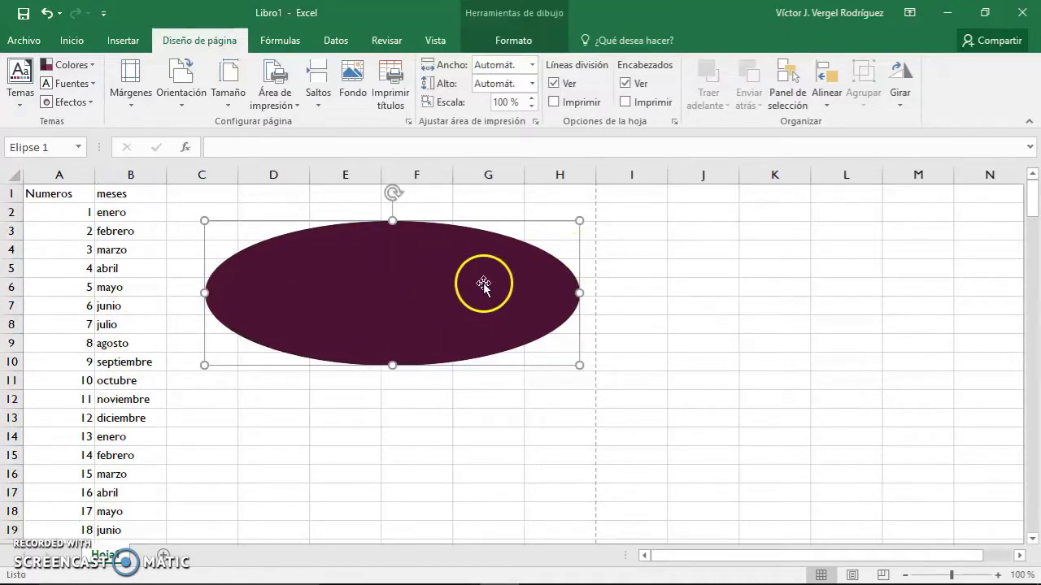
{"action": "left_click", "coordinate": [186, 113]}
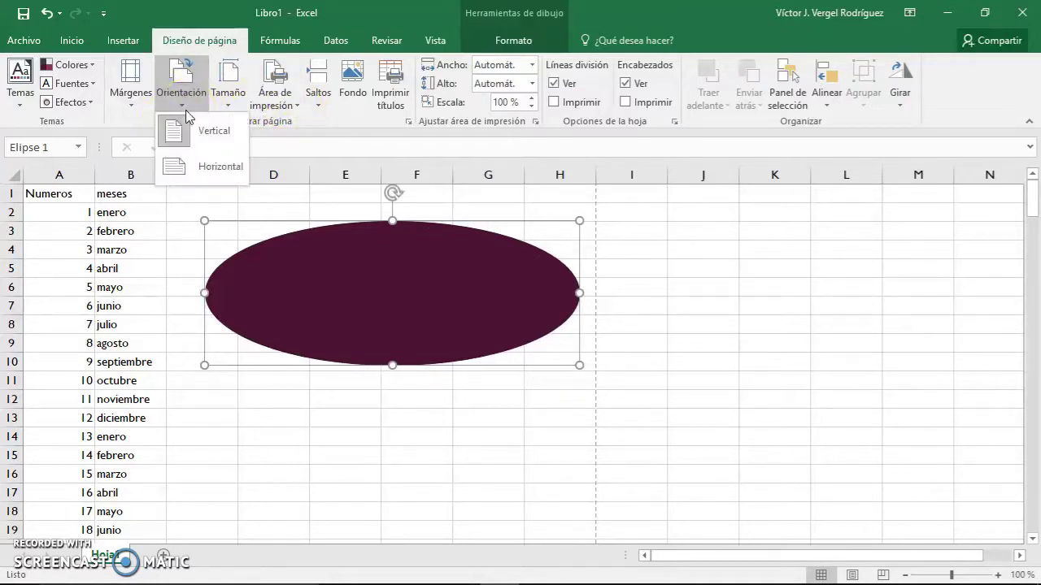
{"action": "left_click", "coordinate": [136, 109]}
{"action": "left_click", "coordinate": [136, 112]}
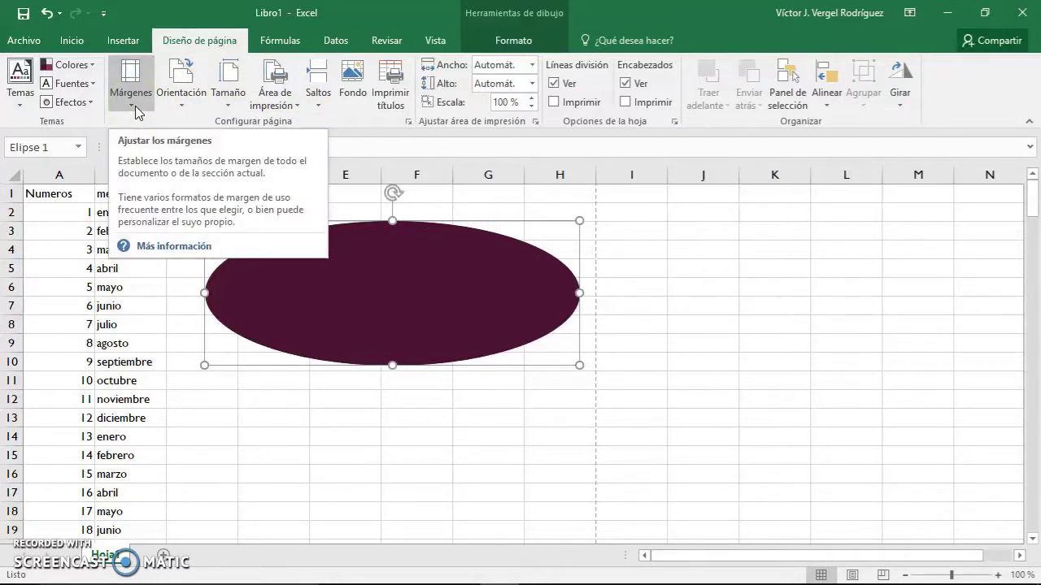
{"action": "left_click", "coordinate": [135, 112]}
{"action": "left_click", "coordinate": [218, 385]}
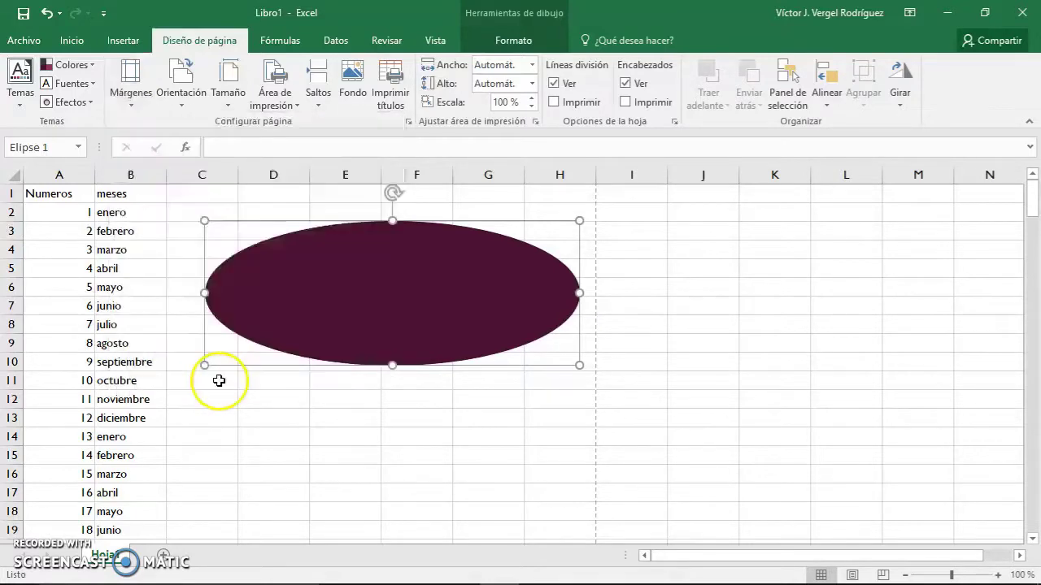
{"action": "left_click", "coordinate": [833, 363]}
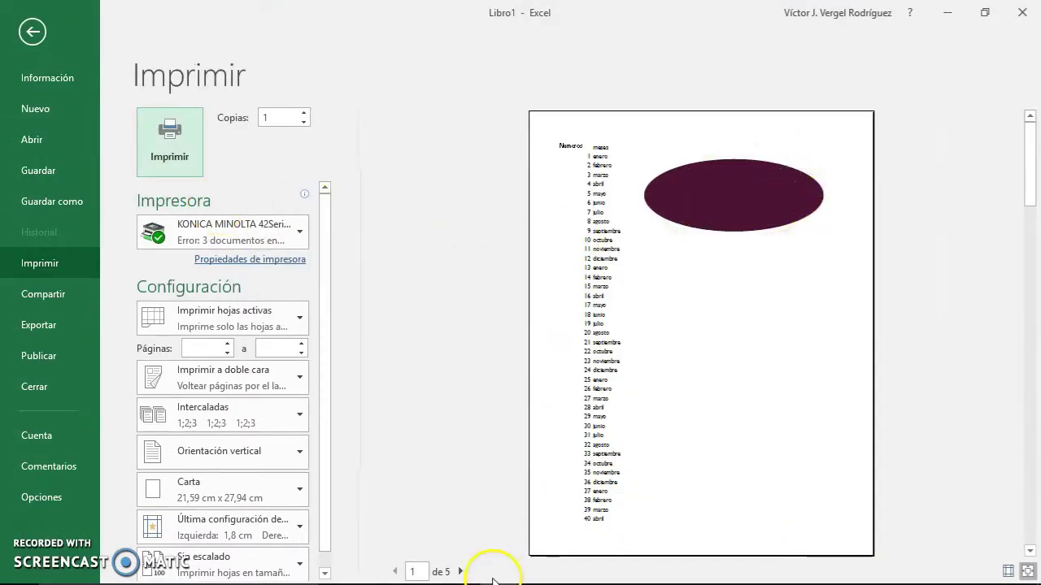
{"action": "left_click", "coordinate": [634, 269]}
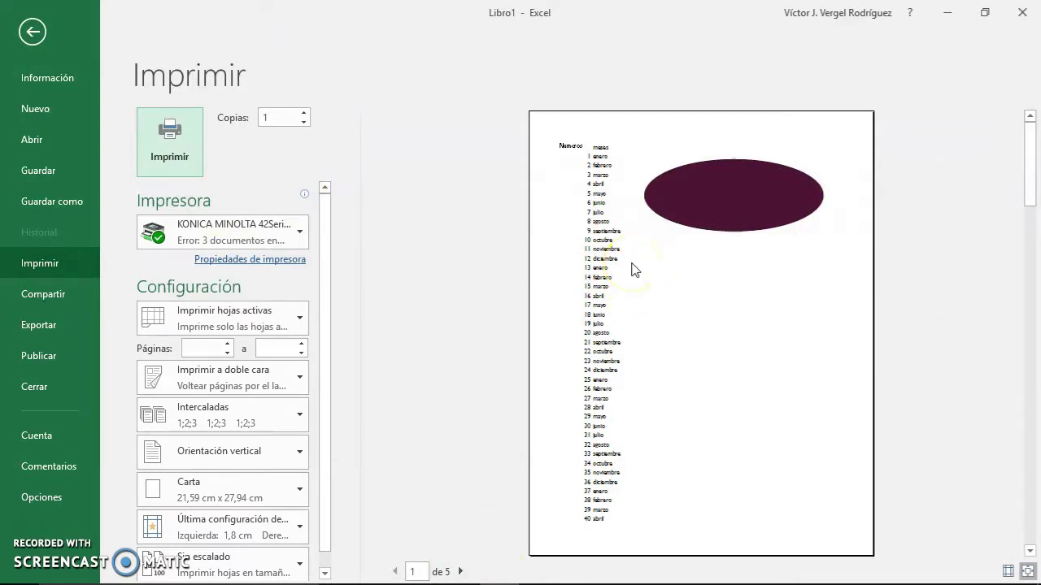
{"action": "left_click", "coordinate": [37, 30]}
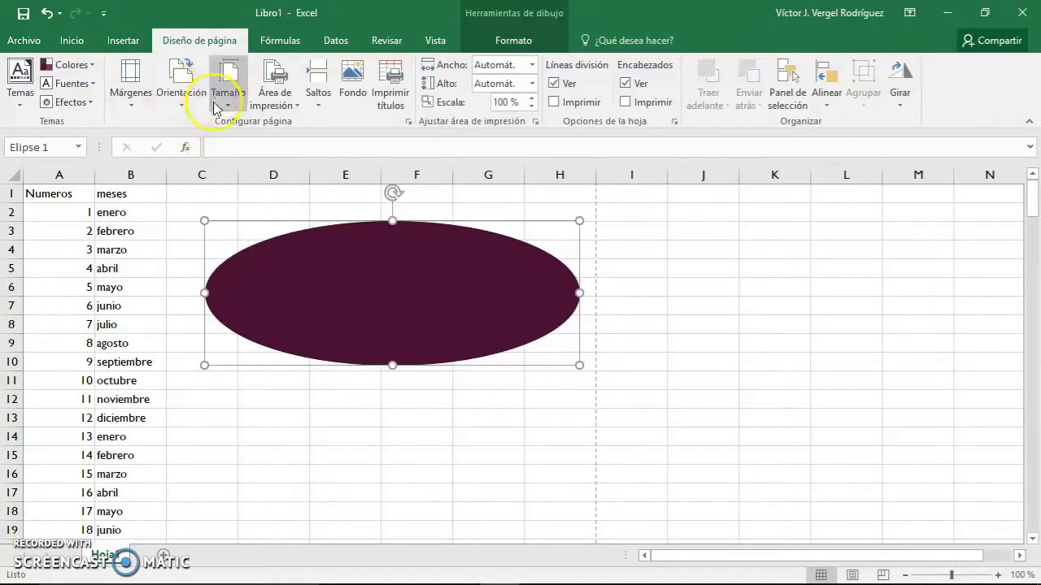
{"action": "left_click", "coordinate": [184, 106]}
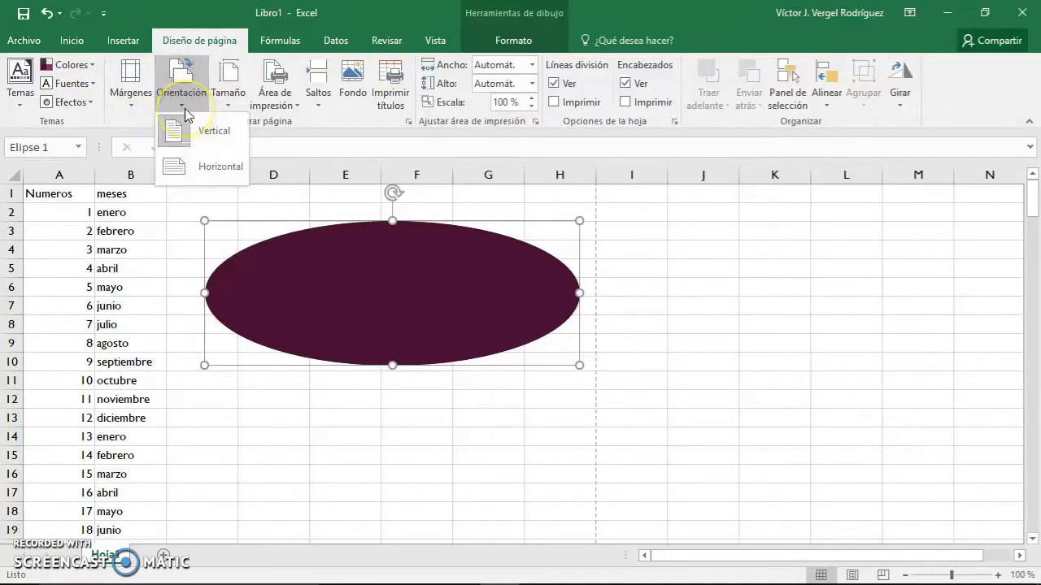
{"action": "left_click", "coordinate": [229, 104]}
{"action": "left_click", "coordinate": [227, 101]}
{"action": "left_click", "coordinate": [283, 99]}
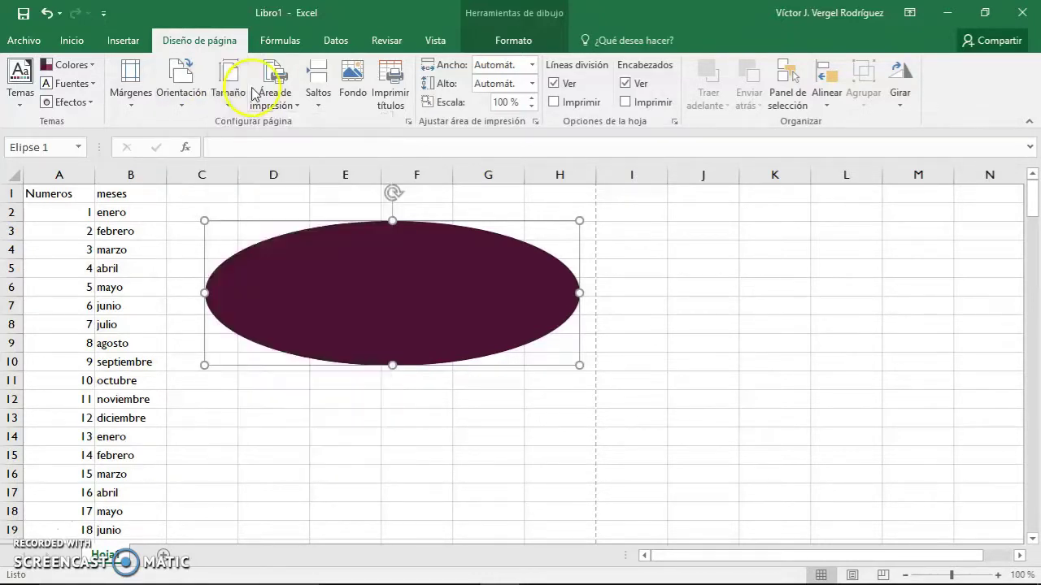
{"action": "left_click", "coordinate": [286, 105]}
{"action": "left_click", "coordinate": [285, 104]}
{"action": "left_click", "coordinate": [286, 104]}
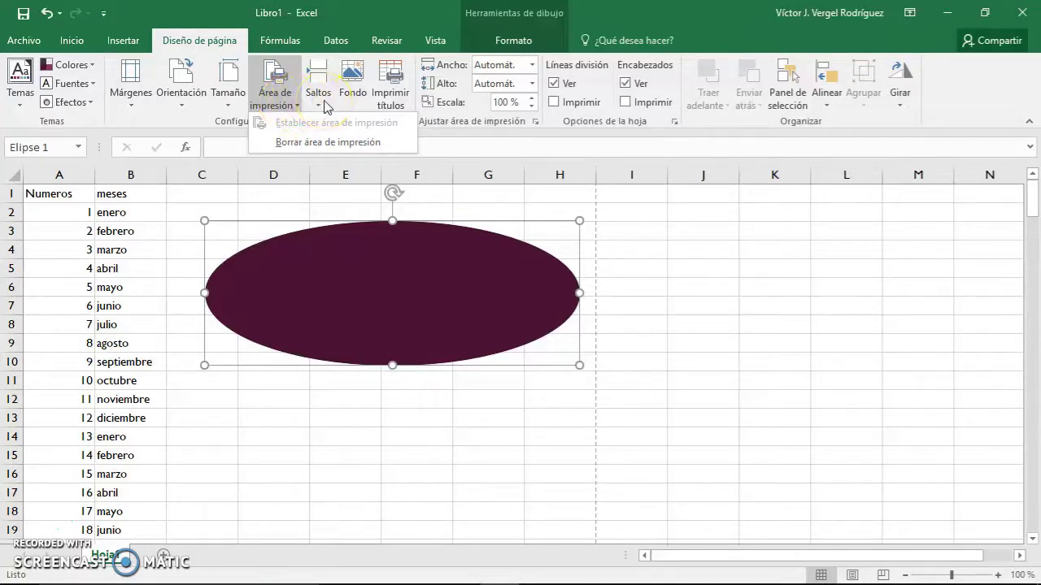
{"action": "left_click", "coordinate": [325, 105]}
{"action": "left_click", "coordinate": [328, 108]}
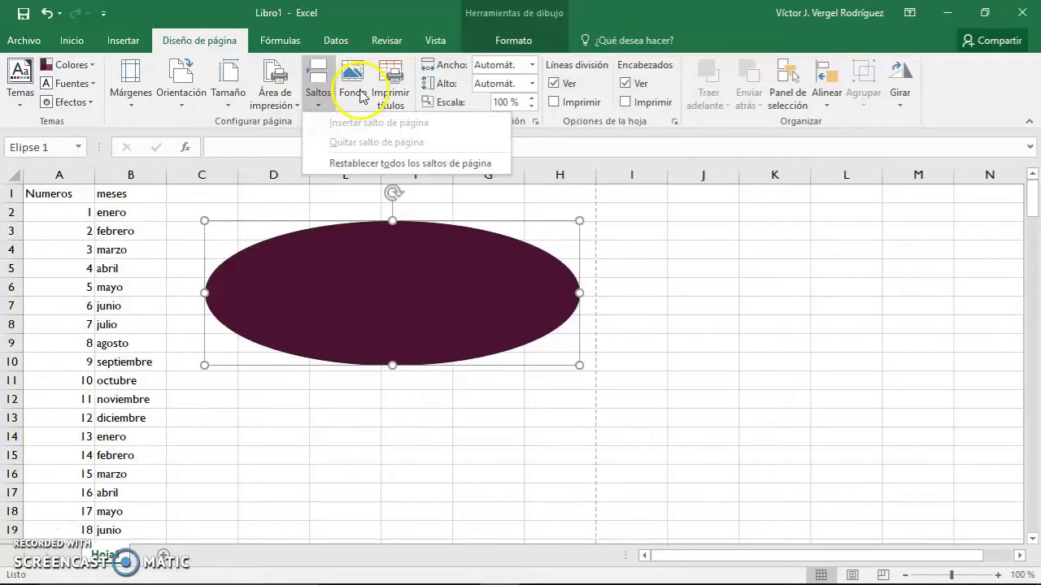
{"action": "left_click", "coordinate": [353, 96]}
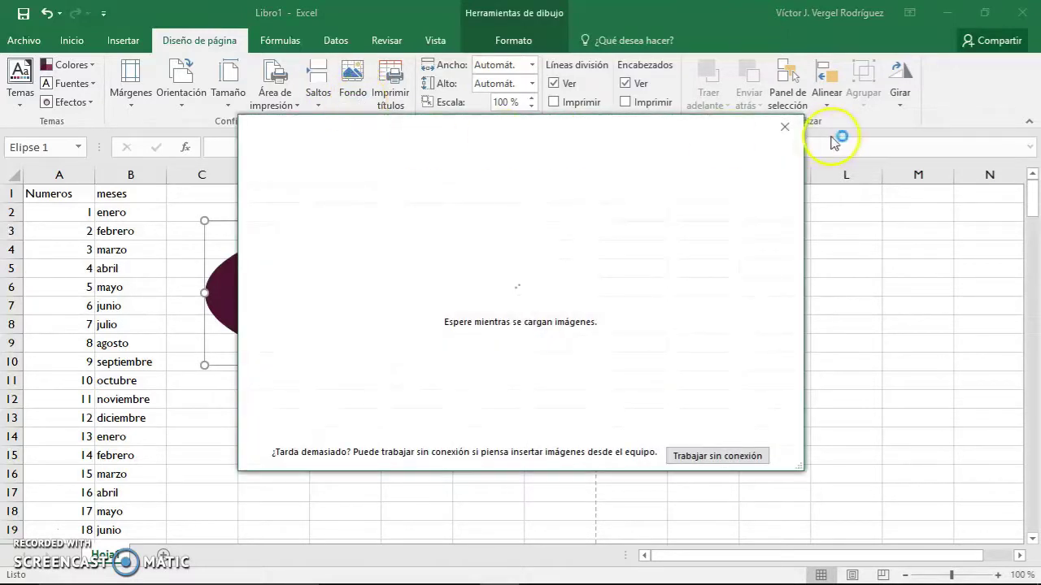
{"action": "left_click", "coordinate": [780, 130]}
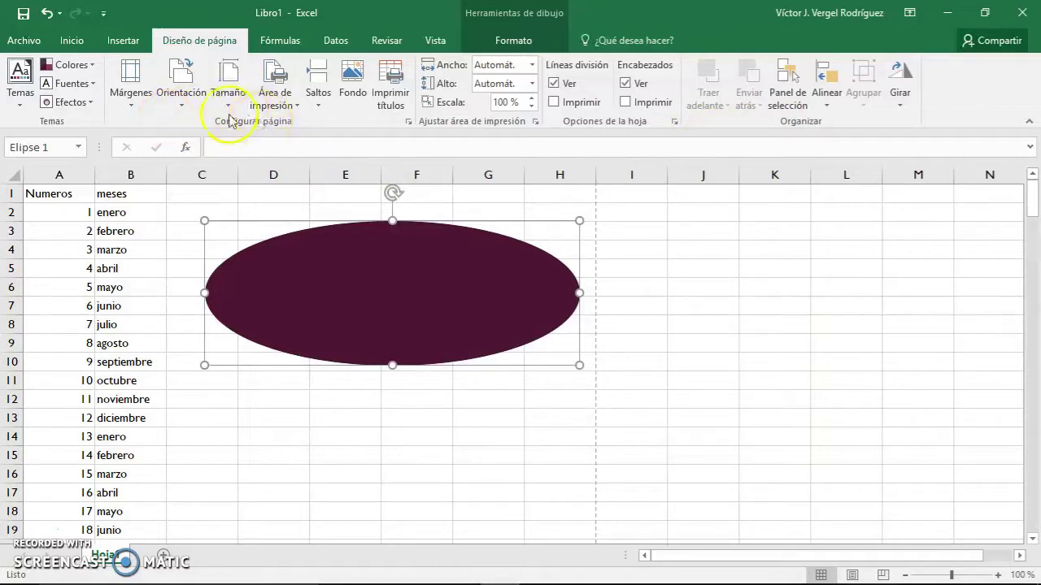
In Configurar página, set Ajustar a 1 page wide by 3 tall and open Vista preliminar
{"action": "left_click", "coordinate": [409, 122]}
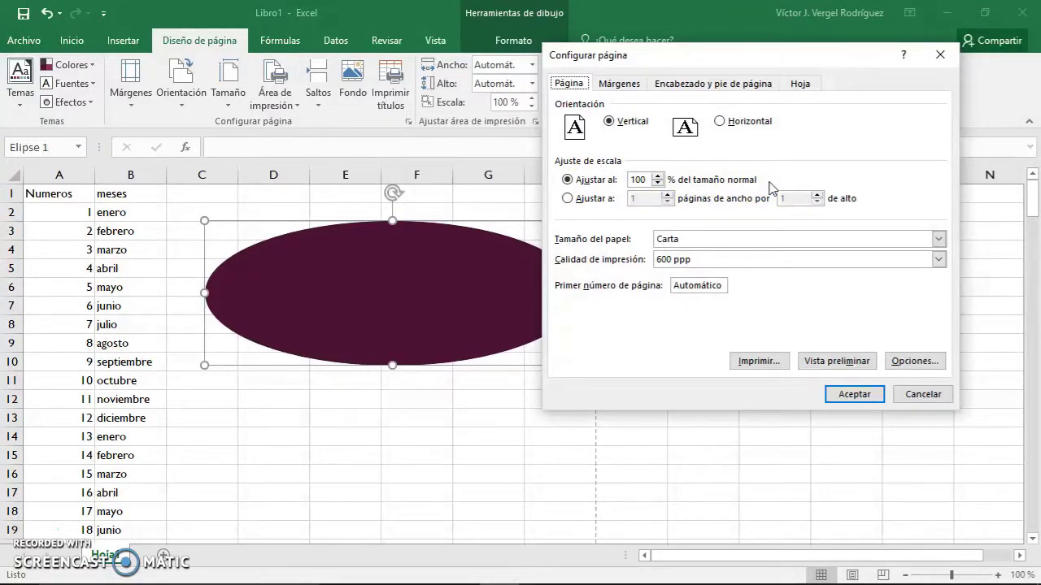
{"action": "left_click", "coordinate": [568, 199]}
{"action": "type", "text": "3"}
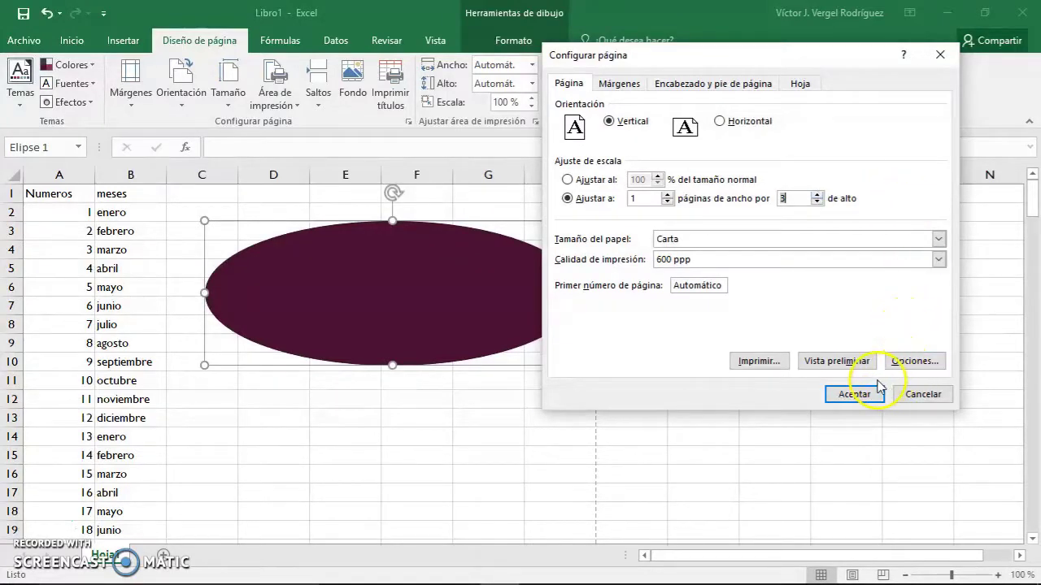
{"action": "left_click", "coordinate": [855, 361]}
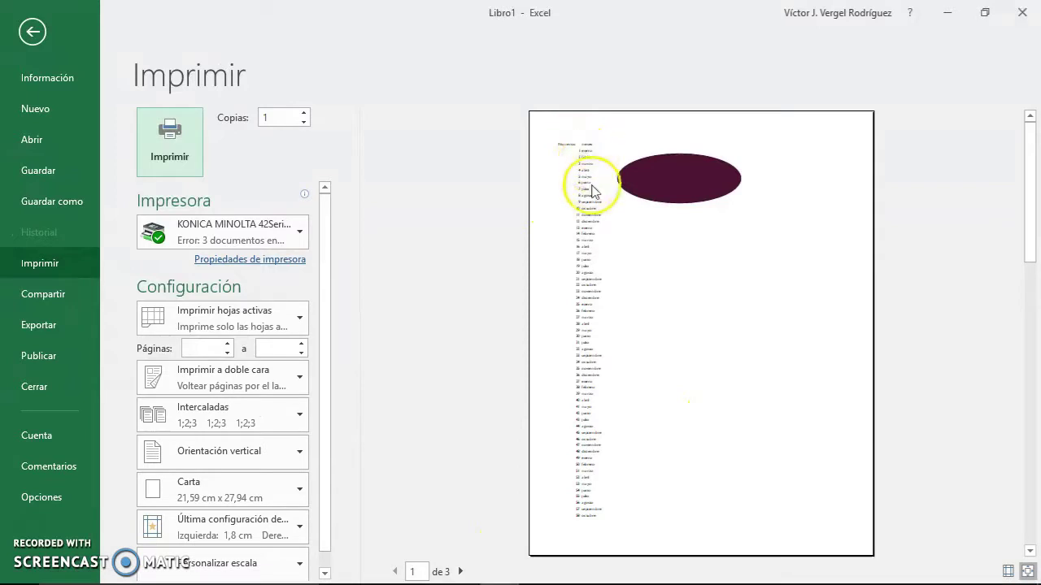
Review the three preview pages, then select cell A18 on the sheet and reopen Configurar página
{"action": "scroll", "coordinate": [592, 211], "scroll_direction": "down", "scroll_amount": 1}
{"action": "scroll", "coordinate": [591, 239], "scroll_direction": "down", "scroll_amount": 1}
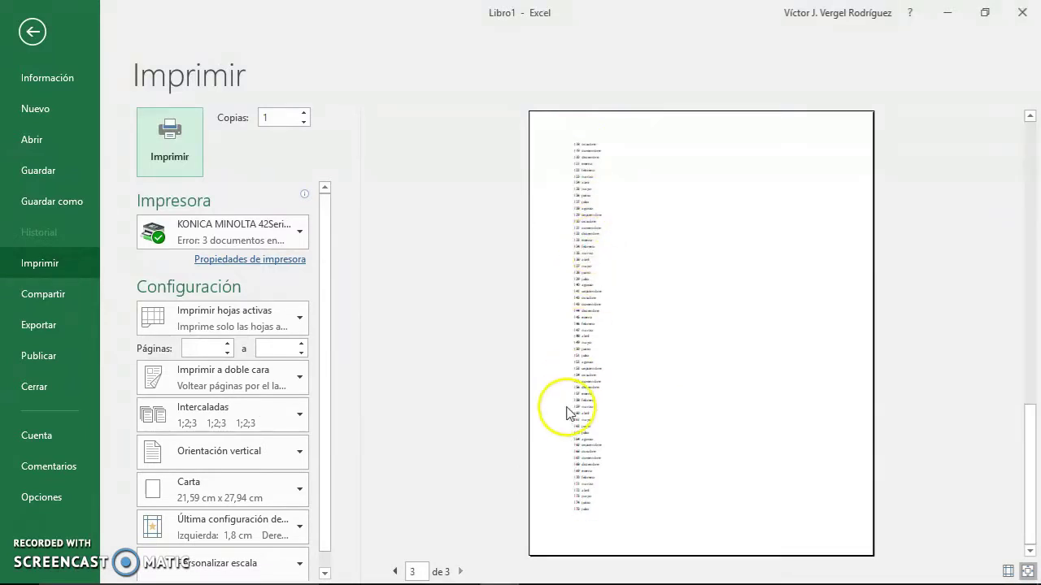
{"action": "scroll", "coordinate": [575, 476], "scroll_direction": "up", "scroll_amount": 1}
{"action": "scroll", "coordinate": [576, 480], "scroll_direction": "up", "scroll_amount": 1}
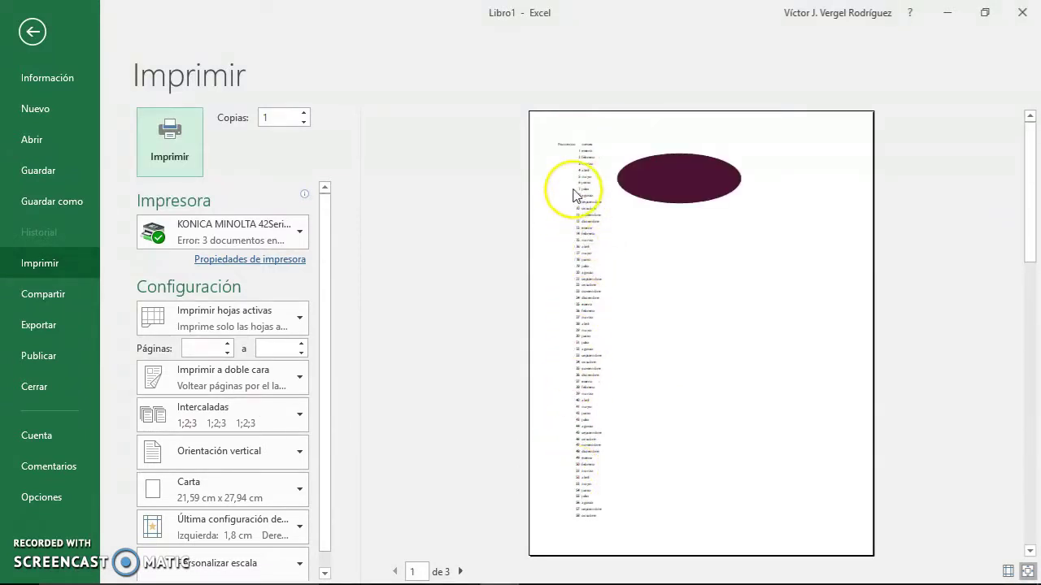
{"action": "left_click", "coordinate": [39, 27]}
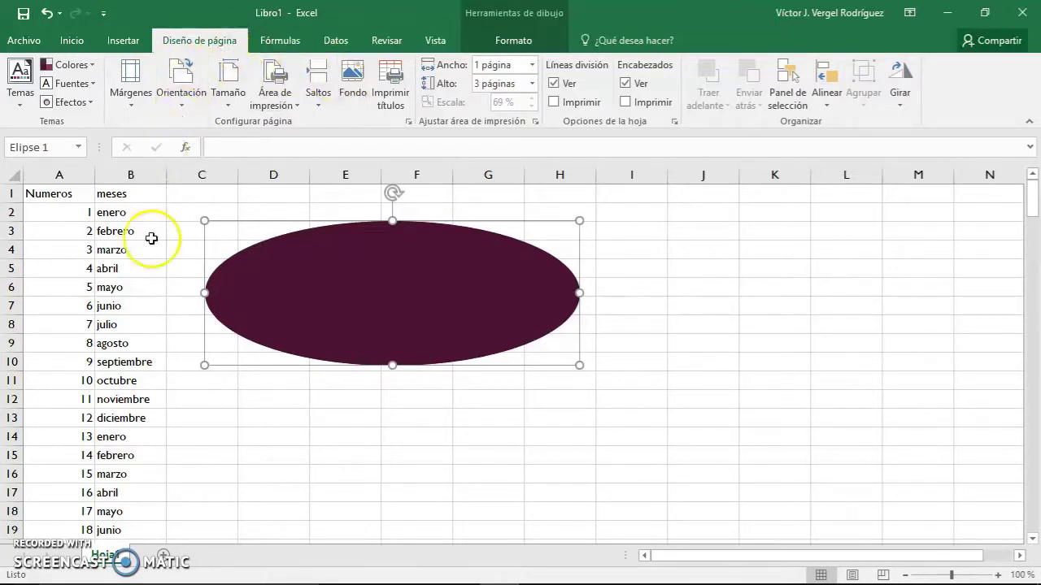
{"action": "left_click", "coordinate": [48, 512]}
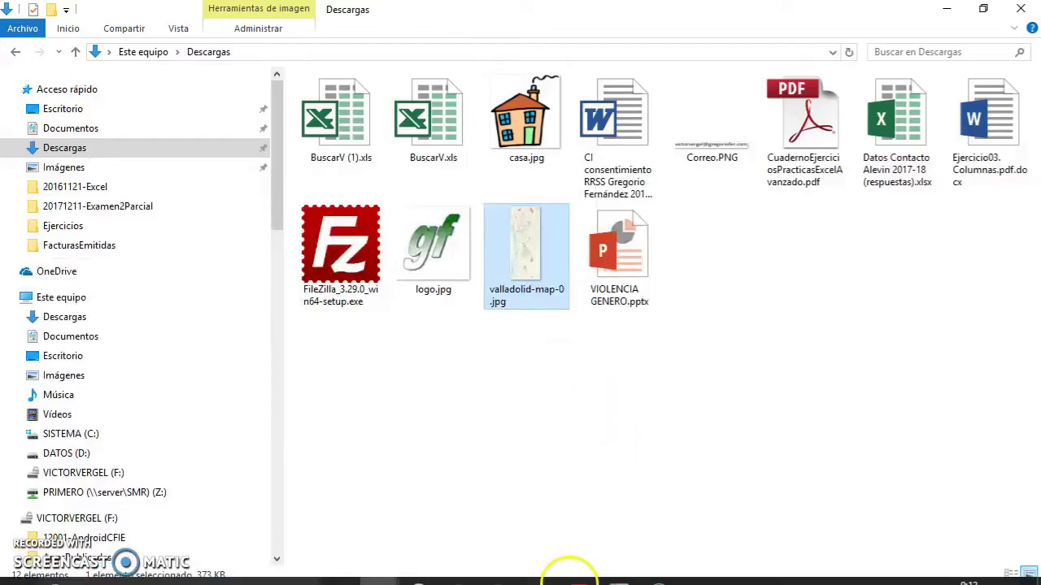
{"action": "left_click", "coordinate": [500, 567]}
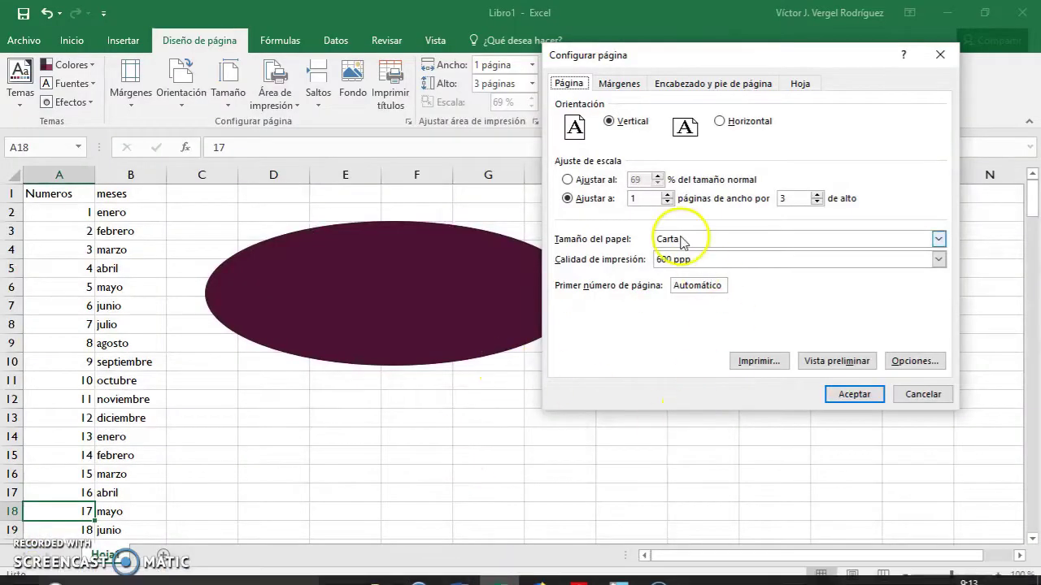
Close Configurar página and go to the Hoja2 sheet tab
{"action": "left_click", "coordinate": [940, 55]}
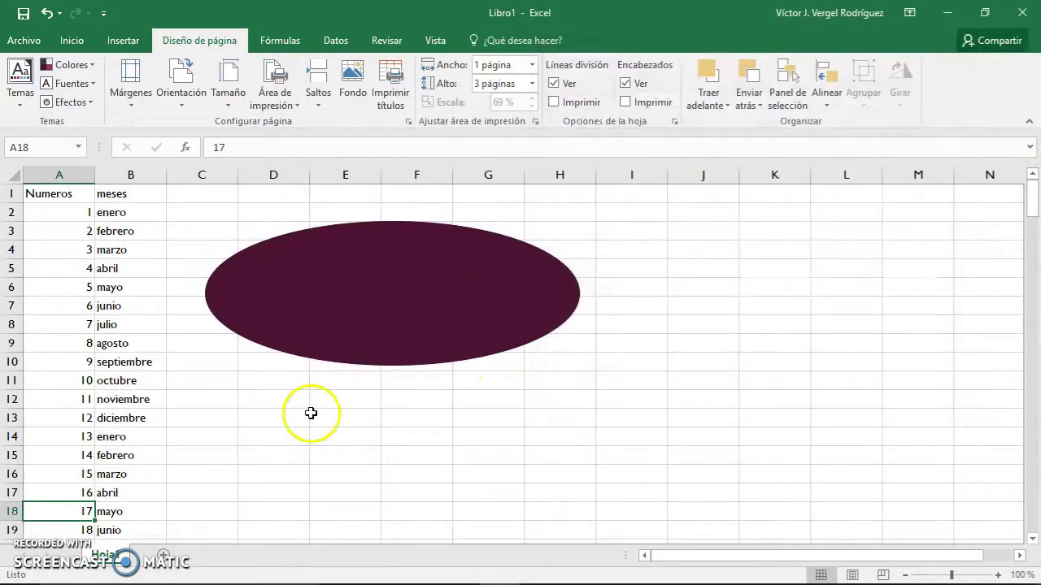
{"action": "left_click", "coordinate": [156, 554]}
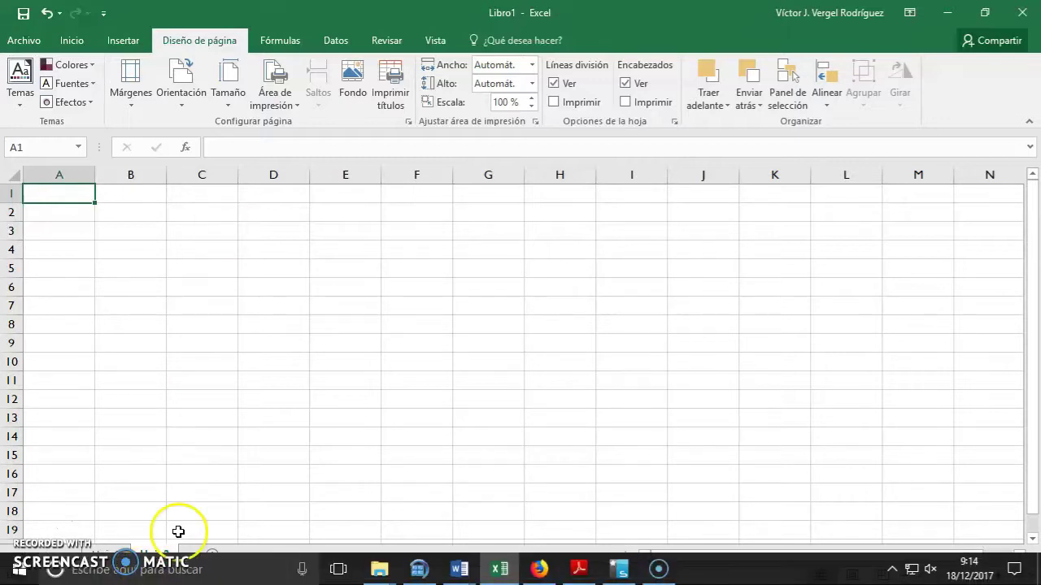
Bring the Descargas folder window forward from the taskbar and reposition it
{"action": "left_click", "coordinate": [379, 570]}
{"action": "mouse_move", "coordinate": [379, 570]}
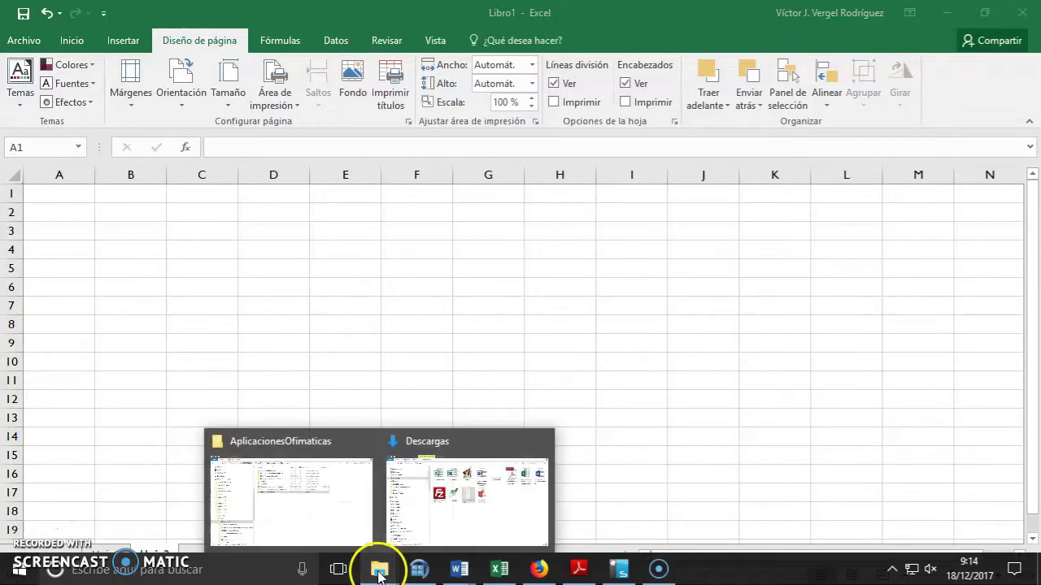
{"action": "left_click", "coordinate": [442, 516]}
{"action": "mouse_move", "coordinate": [537, 259]}
{"action": "left_mouse_down"}
{"action": "mouse_move", "coordinate": [653, 574]}
{"action": "mouse_move", "coordinate": [391, 428]}
{"action": "mouse_move", "coordinate": [132, 250]}
{"action": "left_mouse_up"}
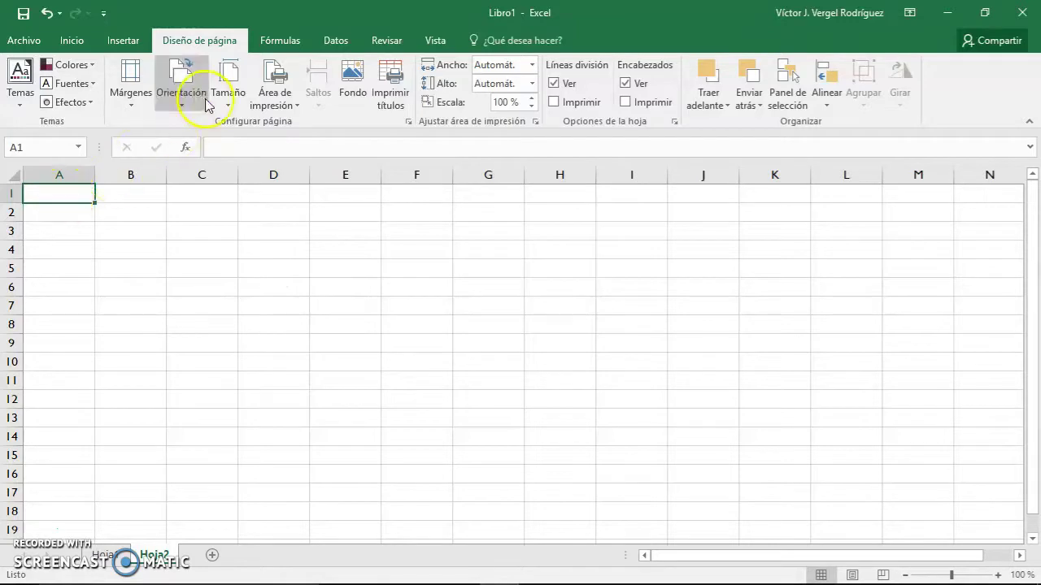
Insert valladolid-map-0.jpg from the Descargas folder into Hoja2 as a picture
{"action": "left_click", "coordinate": [120, 40]}
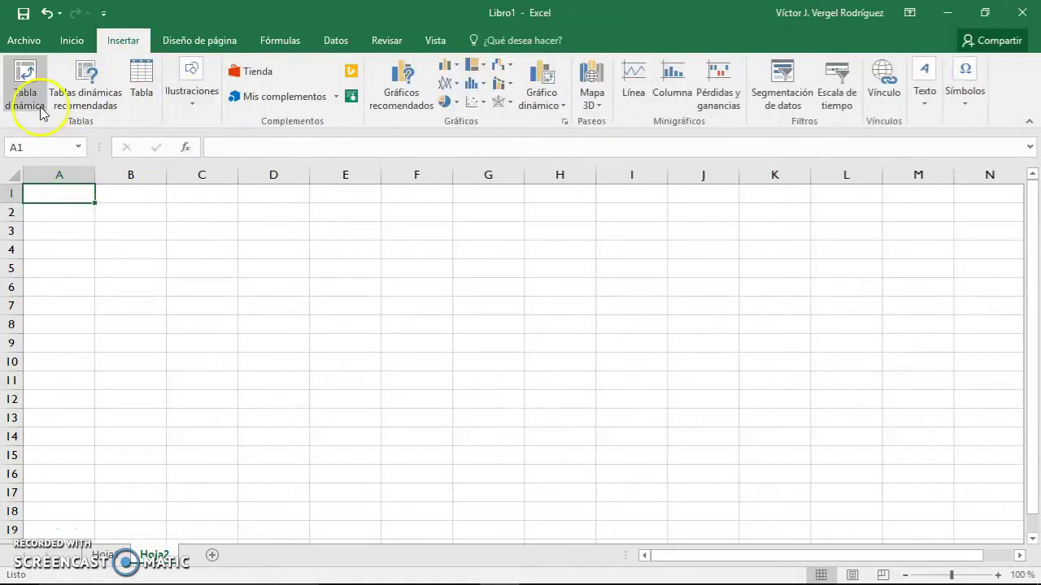
{"action": "left_click", "coordinate": [195, 110]}
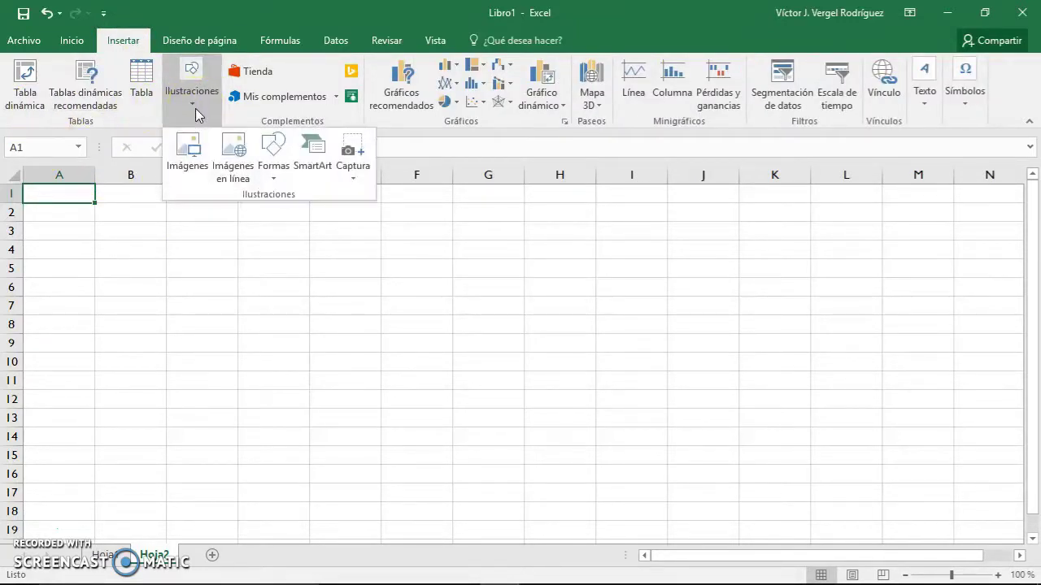
{"action": "left_click", "coordinate": [186, 145]}
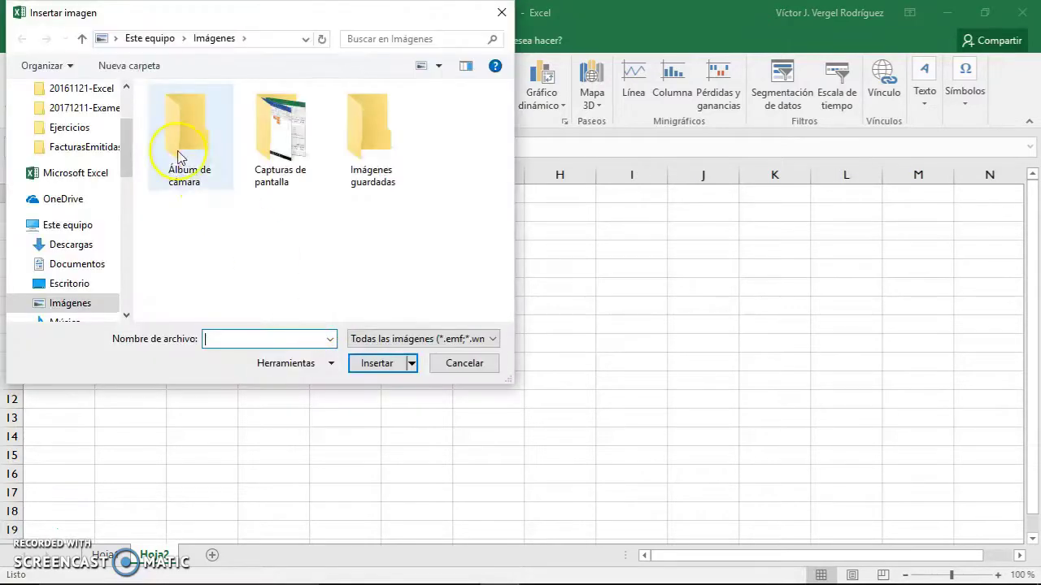
{"action": "scroll", "coordinate": [130, 94], "scroll_direction": "up", "scroll_amount": 2}
{"action": "left_click", "coordinate": [81, 160]}
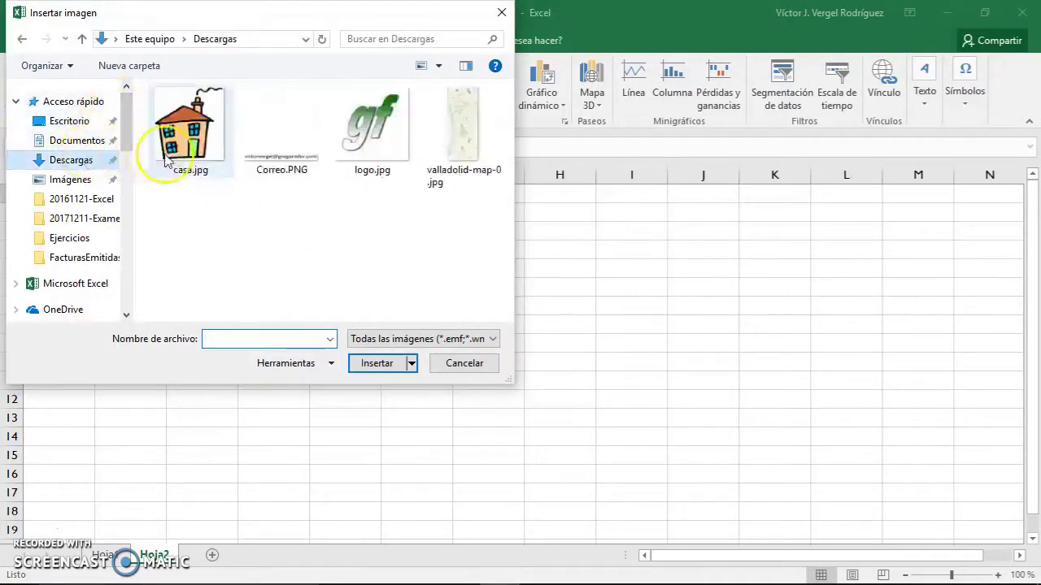
{"action": "left_click", "coordinate": [443, 146]}
{"action": "left_click", "coordinate": [378, 364]}
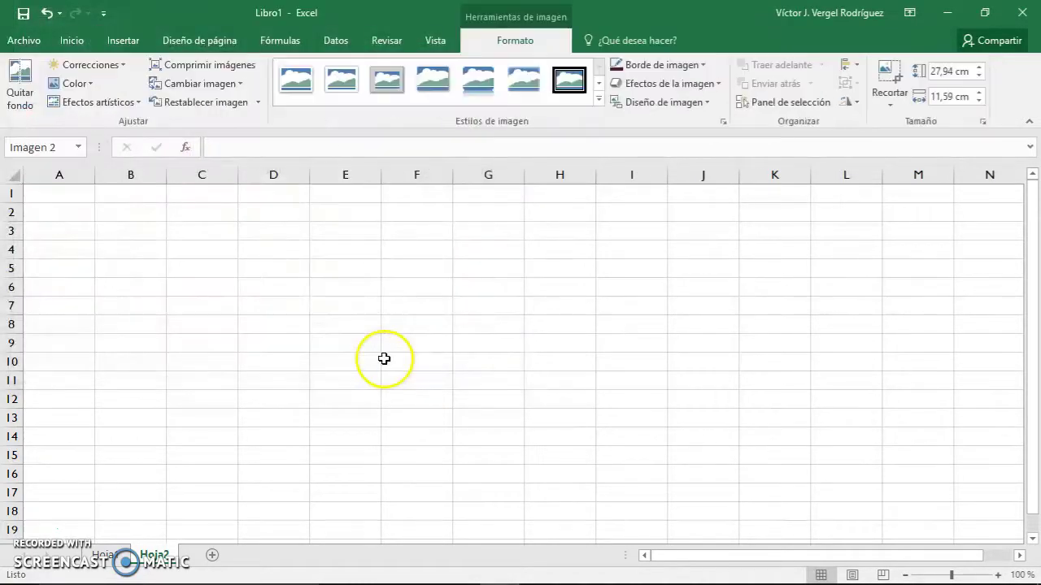
Enlarge the map picture from its corner to about 134,64 × 55,48 cm
{"action": "scroll", "coordinate": [456, 333], "scroll_direction": "down", "scroll_amount": 5}
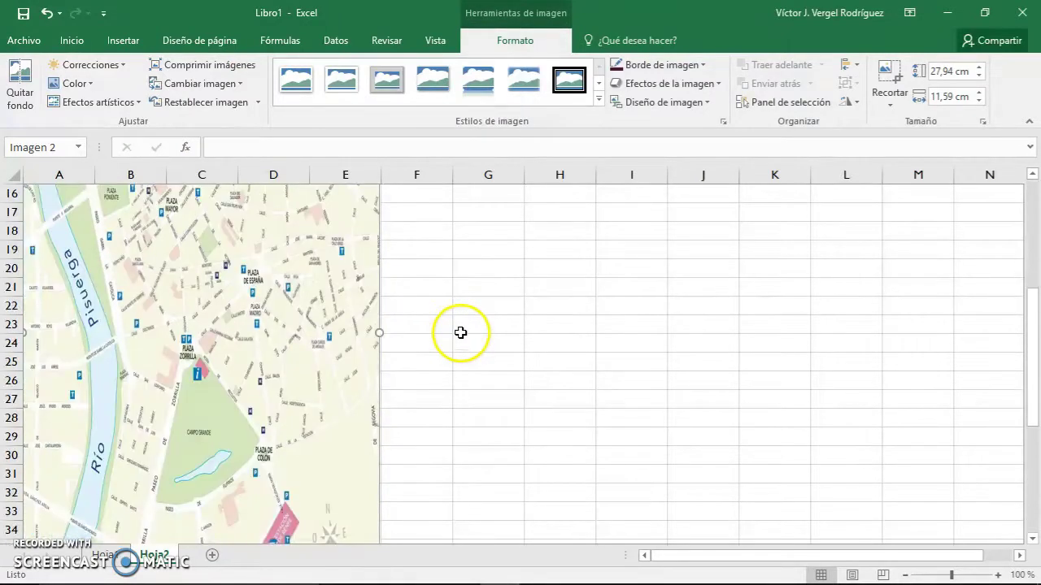
{"action": "scroll", "coordinate": [455, 332], "scroll_direction": "down", "scroll_amount": 6}
{"action": "scroll", "coordinate": [460, 332], "scroll_direction": "down", "scroll_amount": 3}
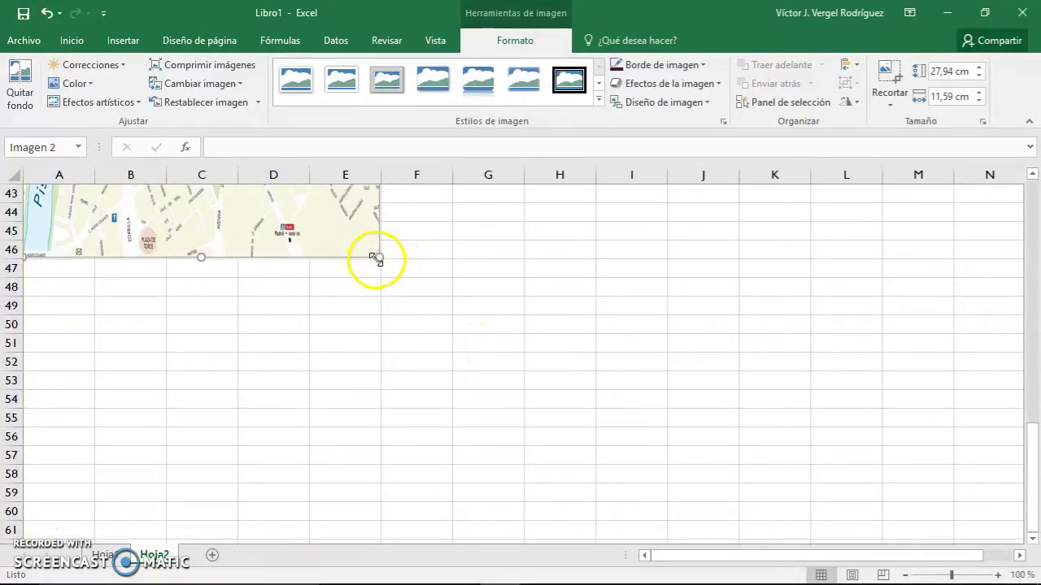
{"action": "left_click_drag", "start_coordinate": [379, 256], "coordinate": [1023, 575]}
{"action": "scroll", "coordinate": [685, 442], "scroll_direction": "down", "scroll_amount": 6}
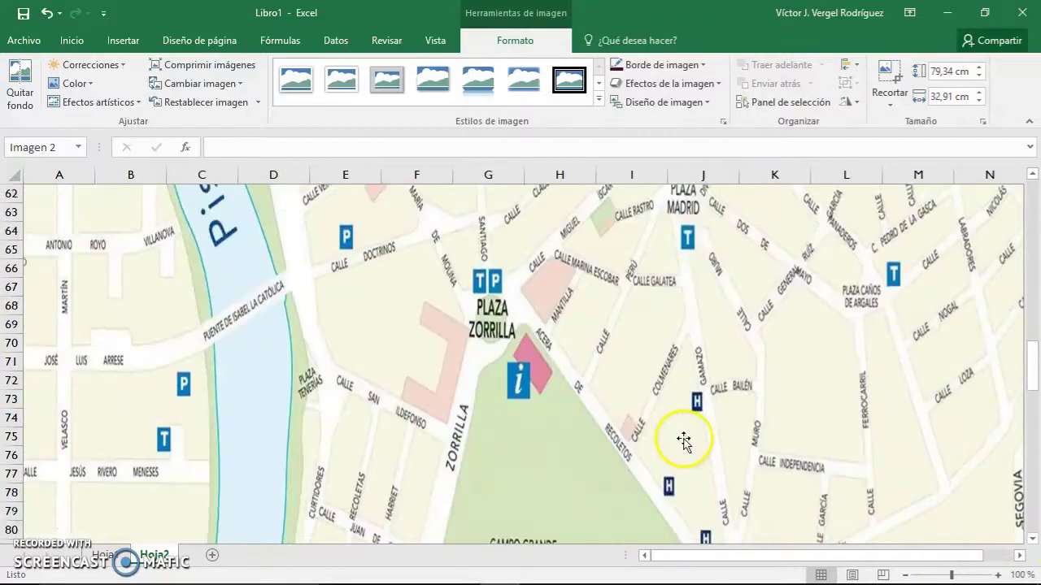
{"action": "scroll", "coordinate": [683, 404], "scroll_direction": "down", "scroll_amount": 6}
{"action": "scroll", "coordinate": [499, 388], "scroll_direction": "up", "scroll_amount": 2}
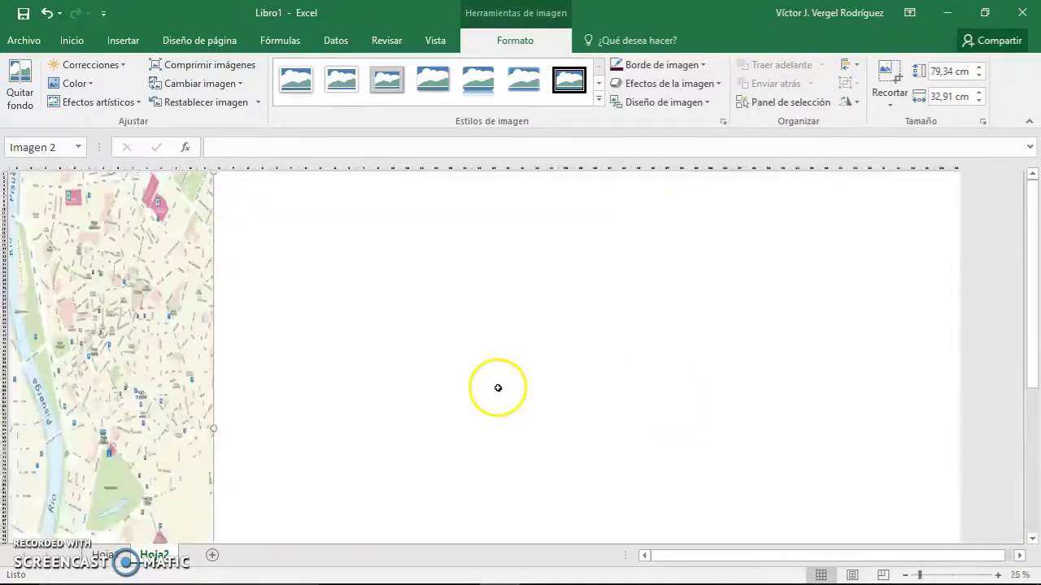
{"action": "scroll", "coordinate": [440, 384], "scroll_direction": "down", "scroll_amount": 3}
{"action": "scroll", "coordinate": [428, 386], "scroll_direction": "down", "scroll_amount": 3}
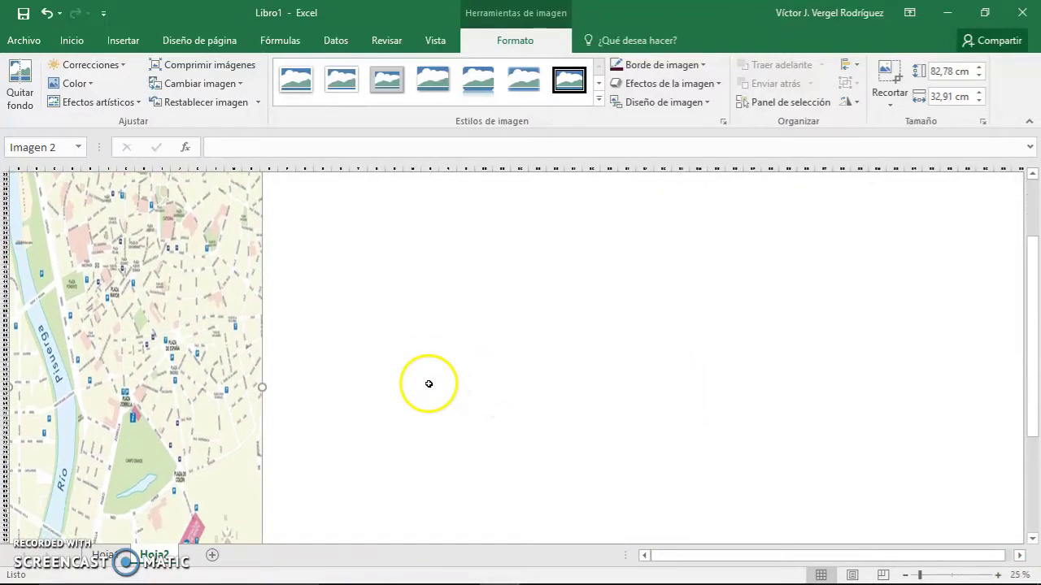
{"action": "scroll", "coordinate": [428, 385], "scroll_direction": "down", "scroll_amount": 3}
{"action": "scroll", "coordinate": [425, 385], "scroll_direction": "down", "scroll_amount": 3}
{"action": "scroll", "coordinate": [416, 385], "scroll_direction": "down", "scroll_amount": 3}
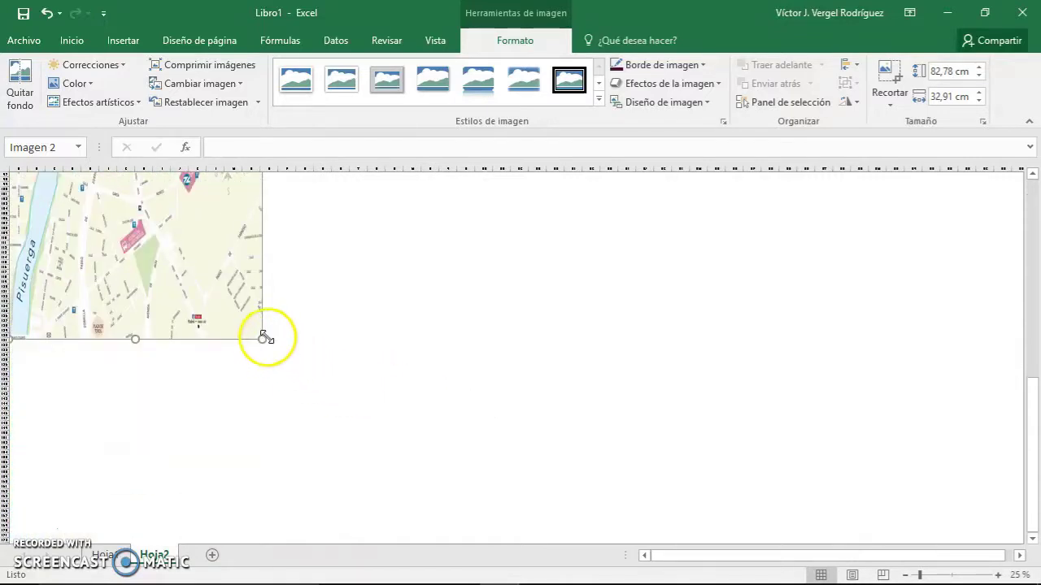
{"action": "left_click_drag", "start_coordinate": [264, 337], "coordinate": [436, 502]}
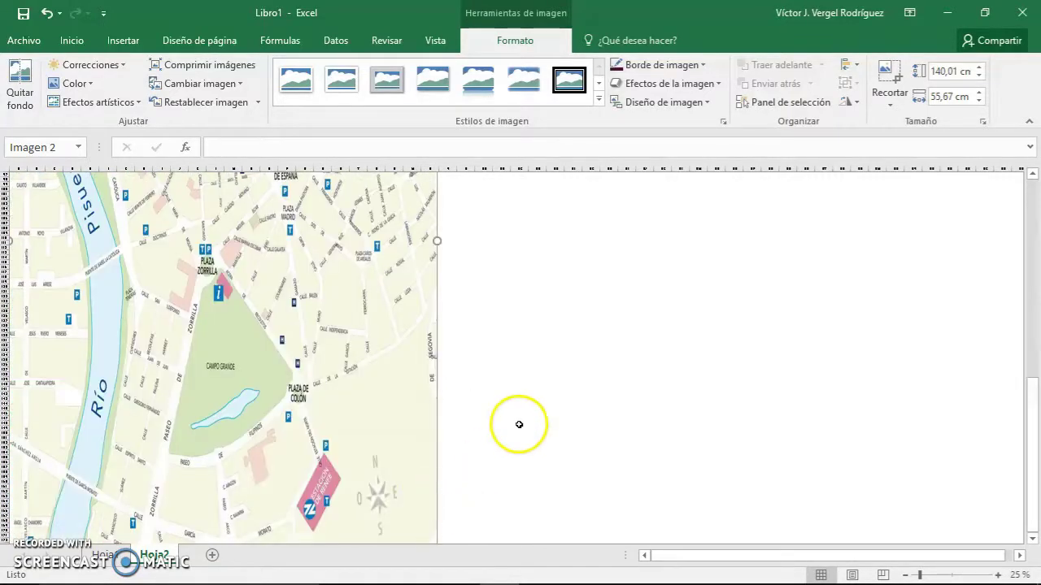
Open the Imprimir preview, showing the map spread over 18 pages
{"action": "scroll", "coordinate": [379, 399], "scroll_direction": "up", "scroll_amount": 5}
{"action": "scroll", "coordinate": [379, 399], "scroll_direction": "up", "scroll_amount": 5}
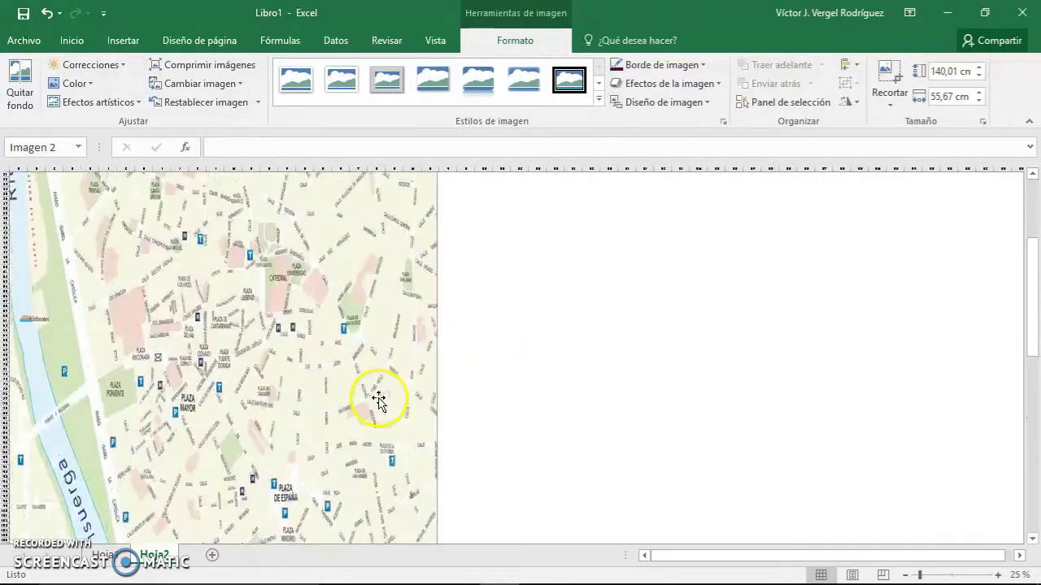
{"action": "scroll", "coordinate": [379, 399], "scroll_direction": "up", "scroll_amount": 7}
{"action": "scroll", "coordinate": [379, 399], "scroll_direction": "up", "scroll_amount": 15}
{"action": "scroll", "coordinate": [379, 399], "scroll_direction": "up", "scroll_amount": 2}
{"action": "scroll", "coordinate": [377, 334], "scroll_direction": "up", "scroll_amount": 4}
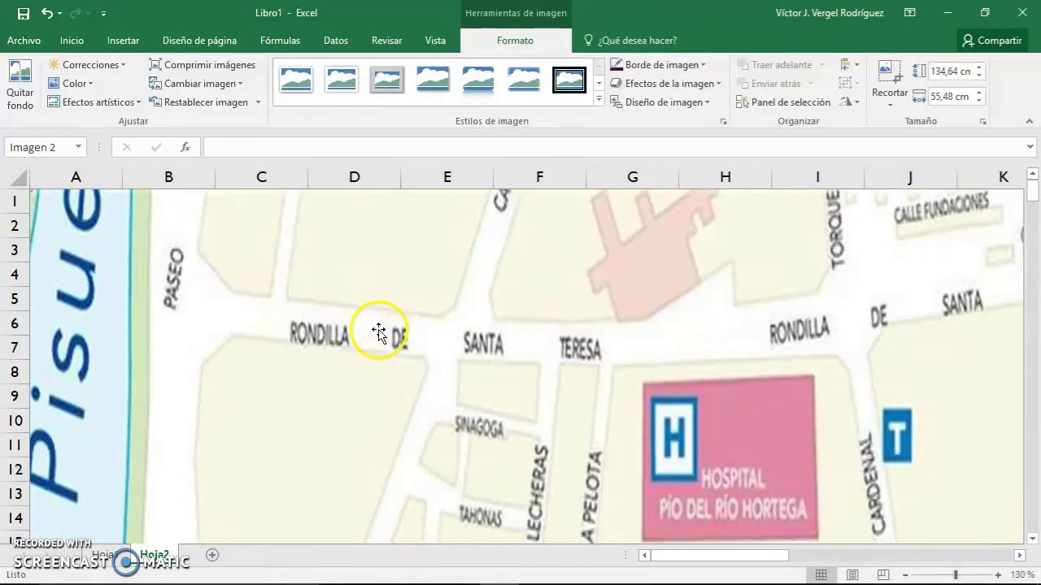
{"action": "left_click", "coordinate": [24, 40]}
{"action": "left_click", "coordinate": [77, 267]}
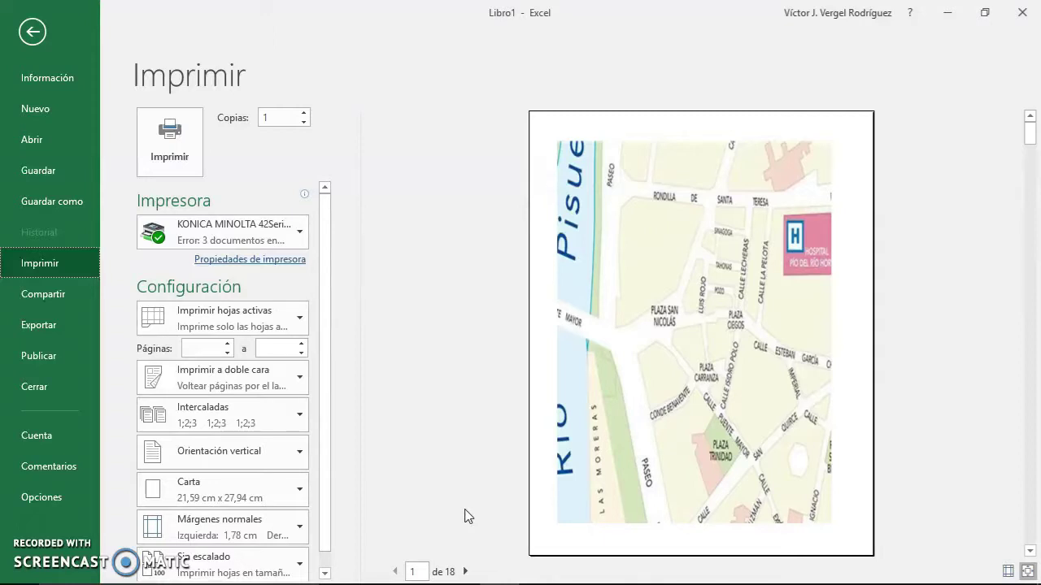
Check the printer properties, then exit the preview back to the Hoja2 map
{"action": "left_click", "coordinate": [262, 268]}
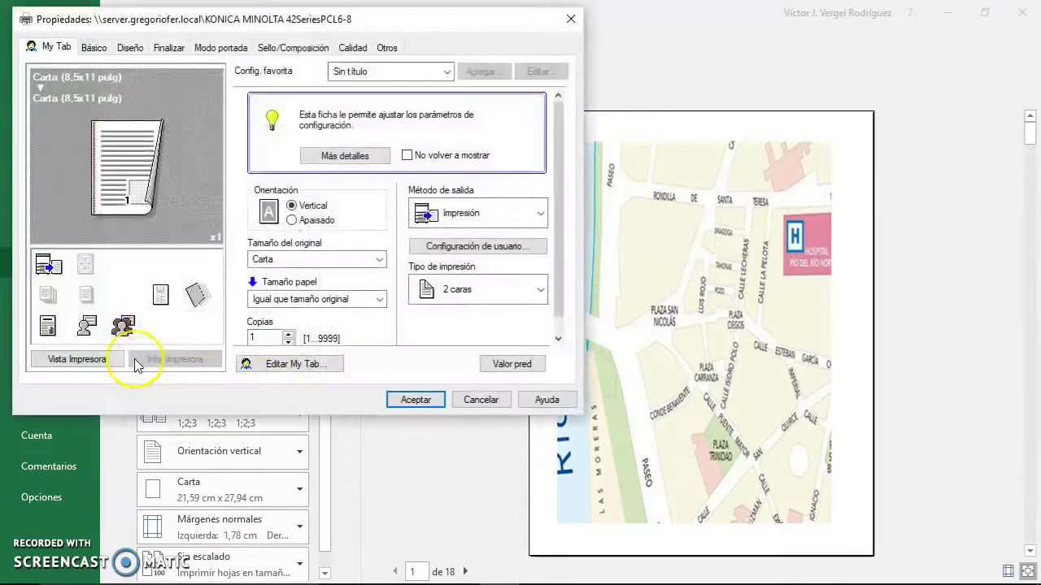
{"action": "left_click", "coordinate": [574, 21]}
{"action": "left_click", "coordinate": [30, 30]}
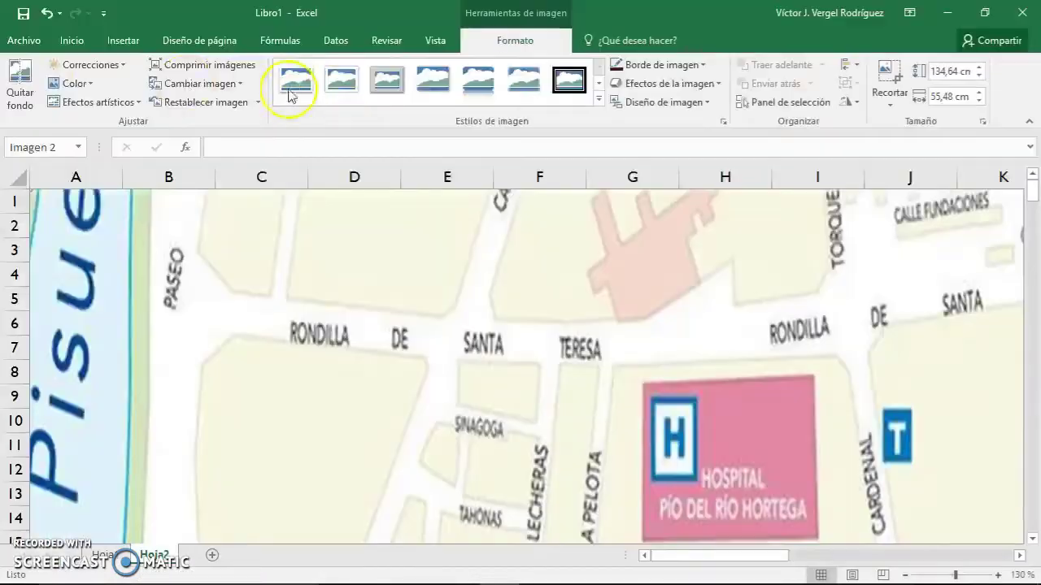
In Configurar página, fit Hoja2's printout to 2 pages wide by 2 tall (37%)
{"action": "left_click", "coordinate": [199, 40]}
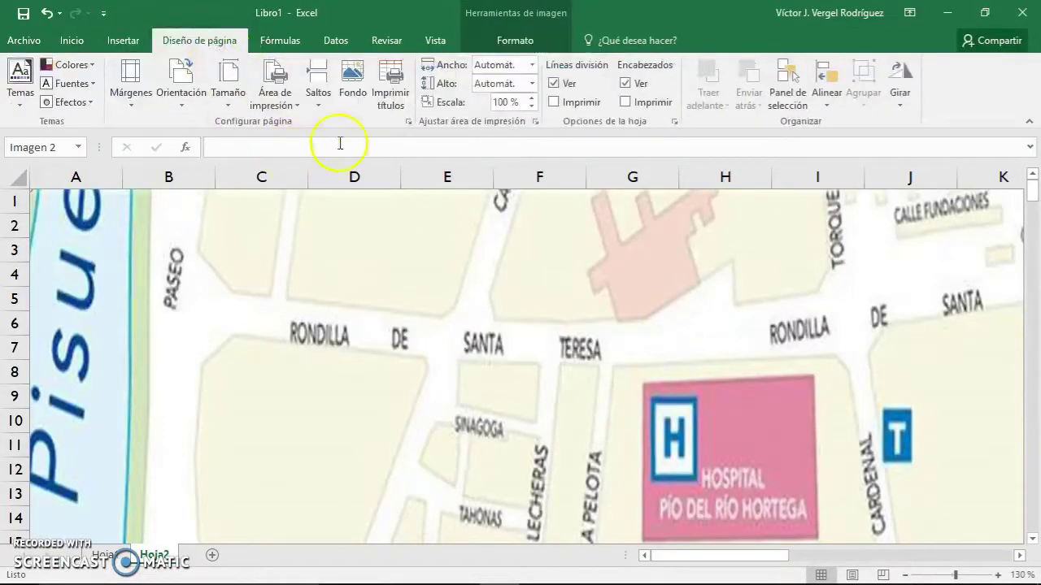
{"action": "left_click", "coordinate": [407, 122]}
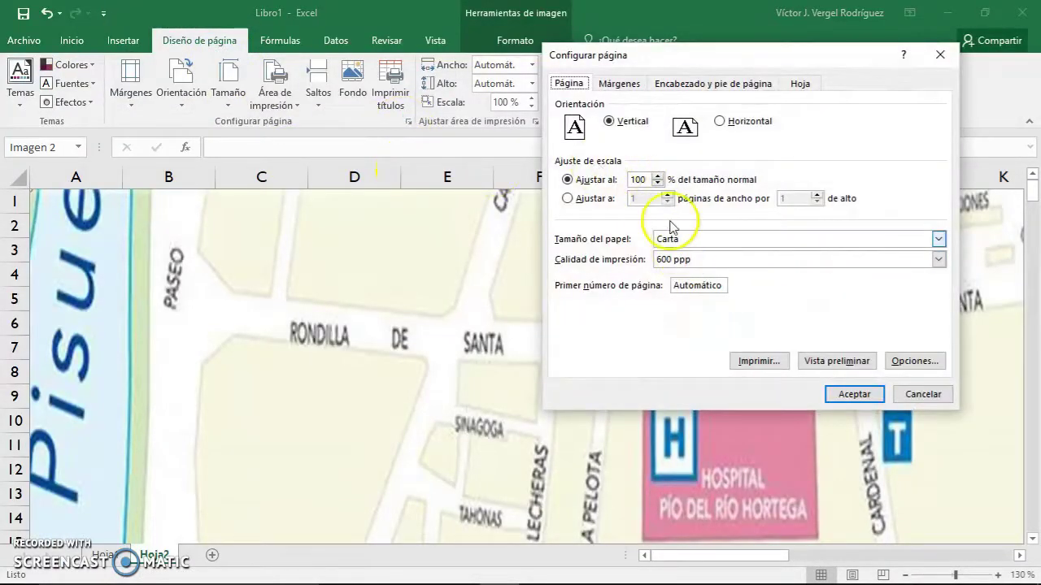
{"action": "left_click", "coordinate": [587, 199]}
{"action": "left_click", "coordinate": [667, 194]}
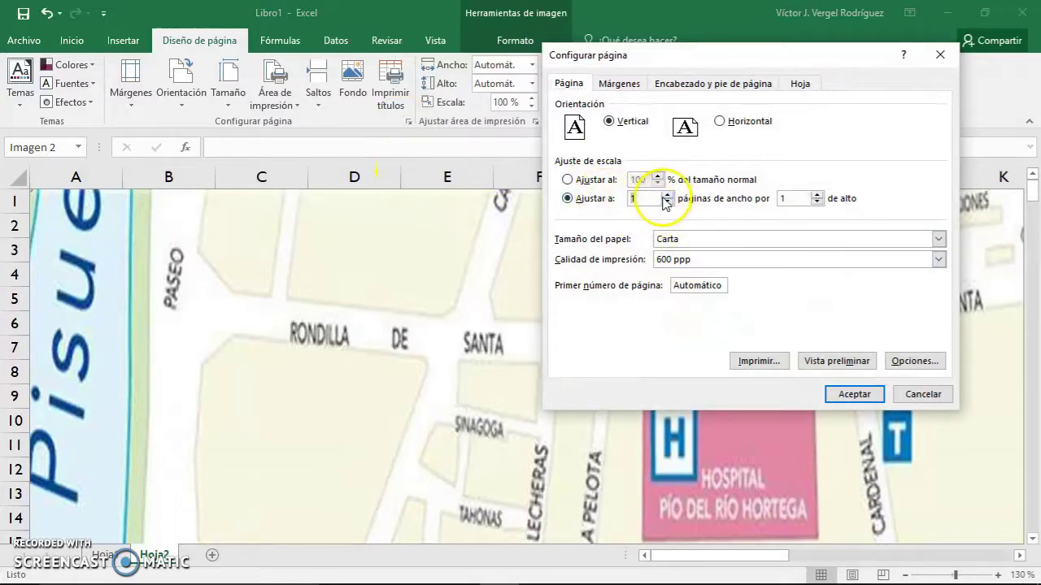
{"action": "type", "text": "2"}
{"action": "double_click", "coordinate": [799, 198]}
{"action": "type", "text": "2"}
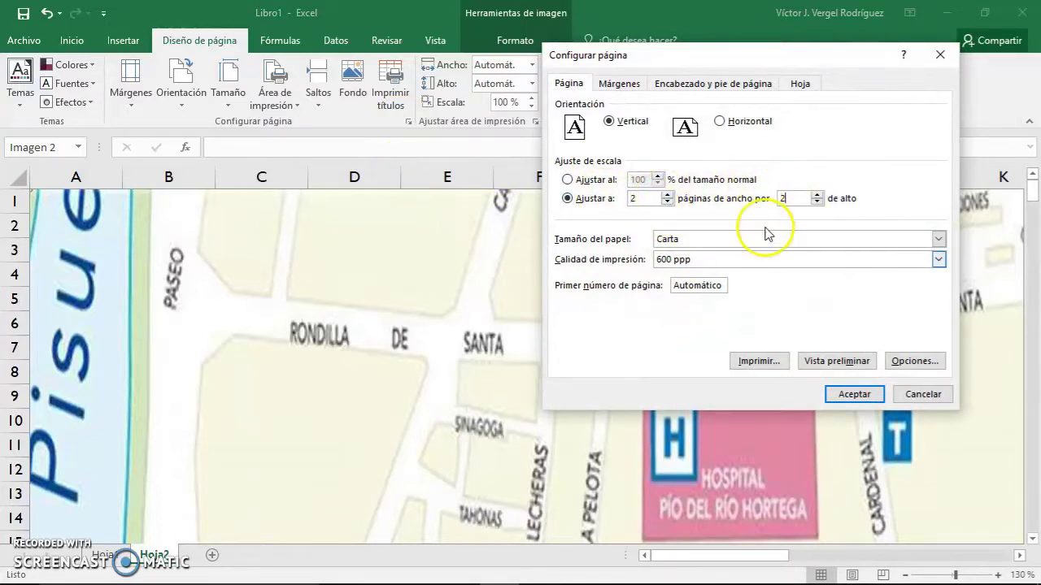
{"action": "left_click", "coordinate": [856, 404]}
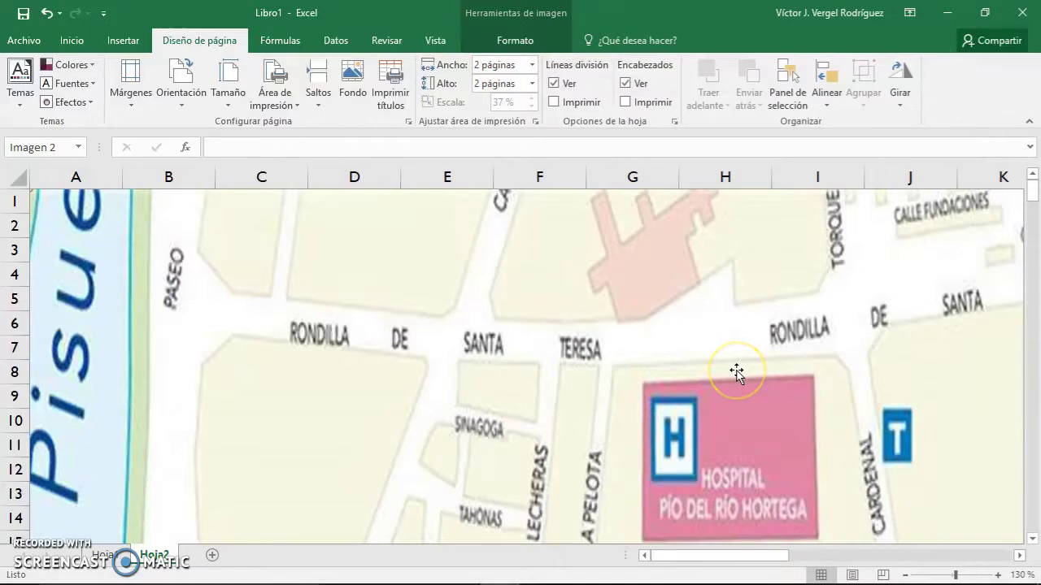
{"action": "left_click", "coordinate": [23, 40]}
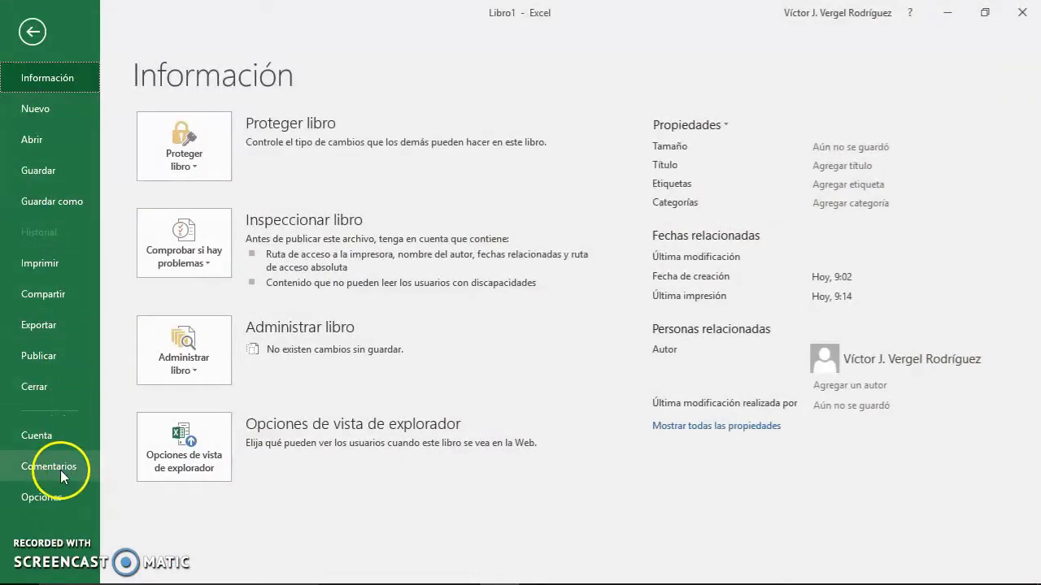
Review the 4-page print preview, then return to the sheet and select the map
{"action": "left_click", "coordinate": [65, 266]}
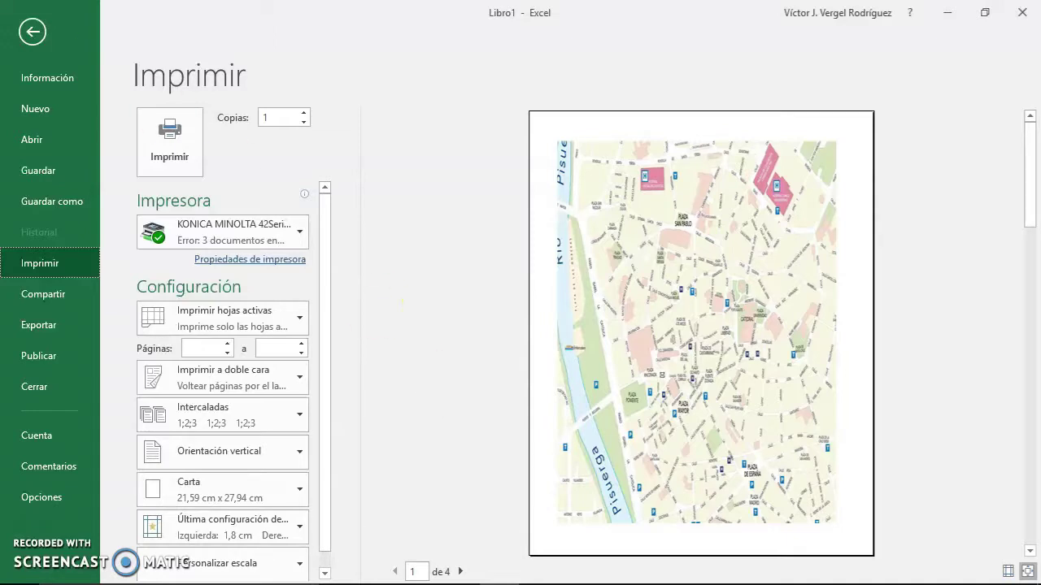
{"action": "left_click", "coordinate": [32, 31]}
{"action": "left_click", "coordinate": [462, 374]}
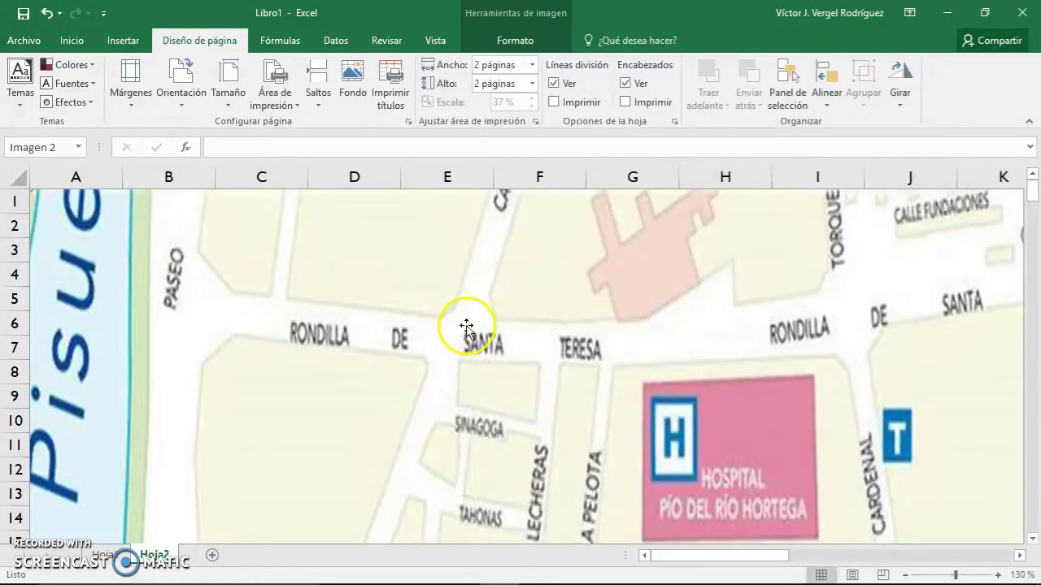
{"action": "mouse_move", "coordinate": [195, 548]}
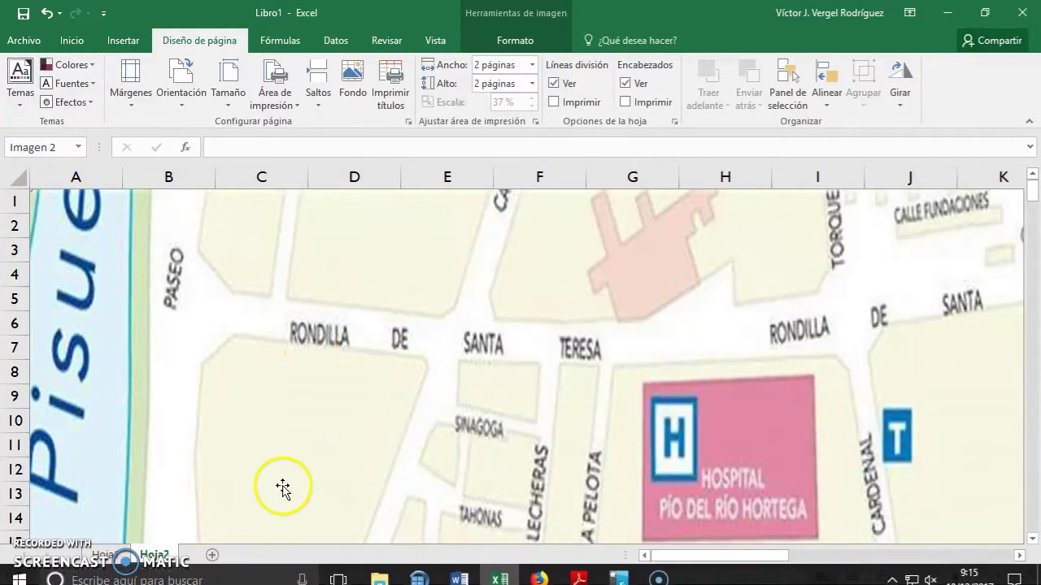
{"action": "right_click", "coordinate": [158, 555]}
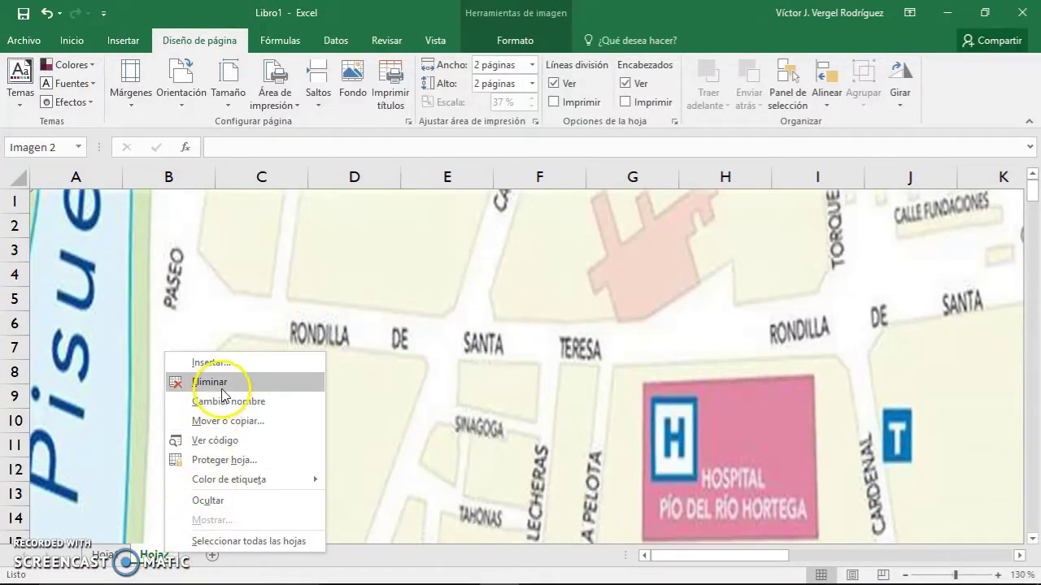
{"action": "left_click", "coordinate": [199, 381]}
{"action": "left_click", "coordinate": [501, 342]}
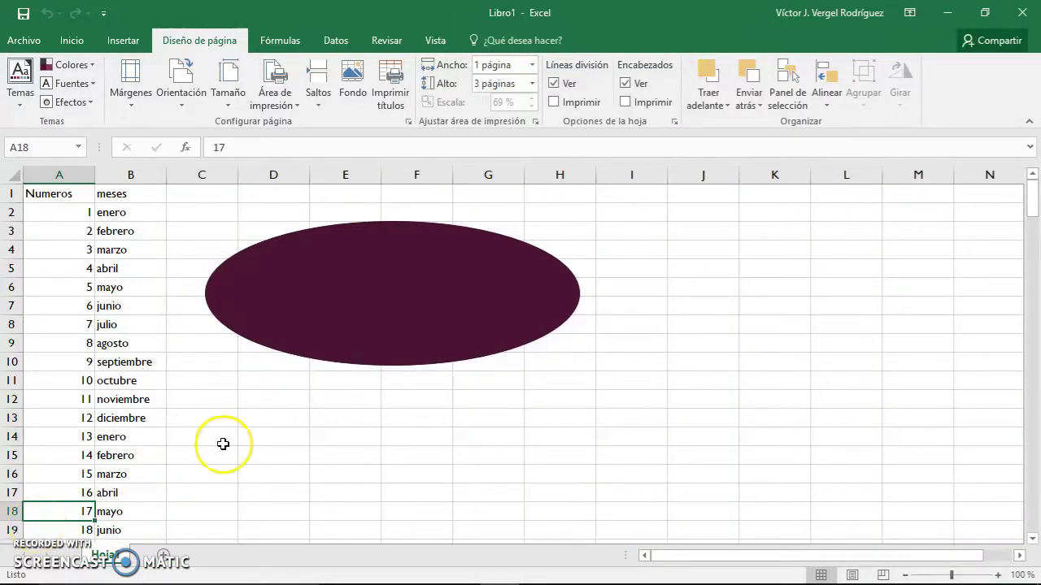
{"action": "left_click", "coordinate": [328, 314]}
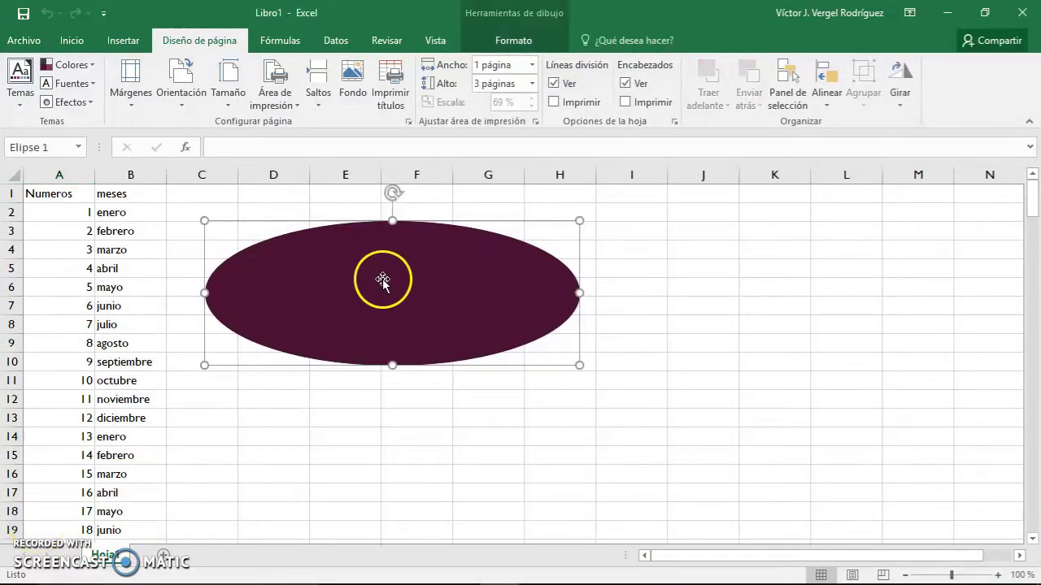
{"action": "key", "text": "Delete"}
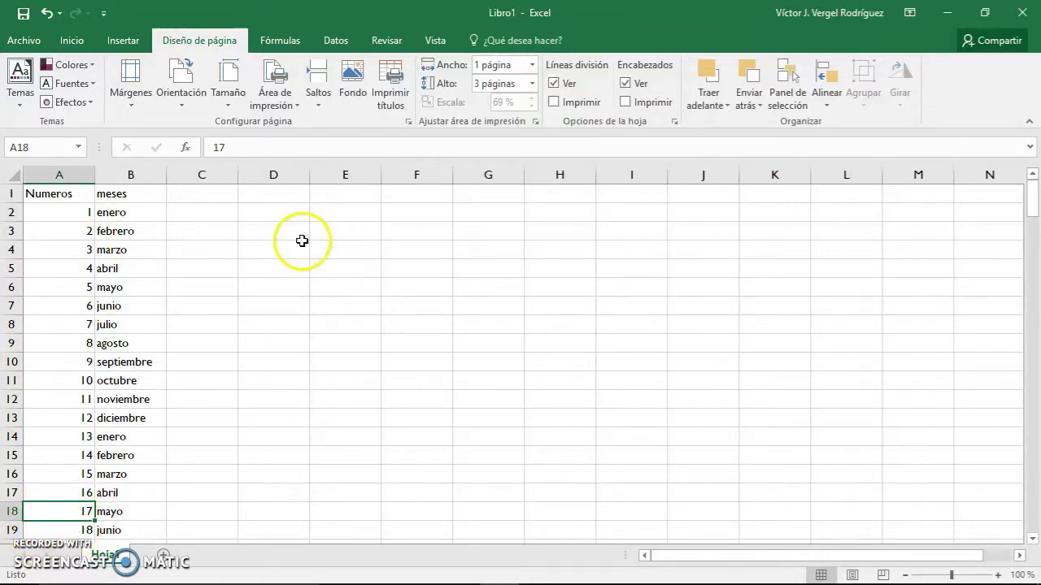
Select cell B3, then open and close the Imprimir títulos page setup twice without changes
{"action": "left_click_drag", "start_coordinate": [49, 195], "coordinate": [187, 423]}
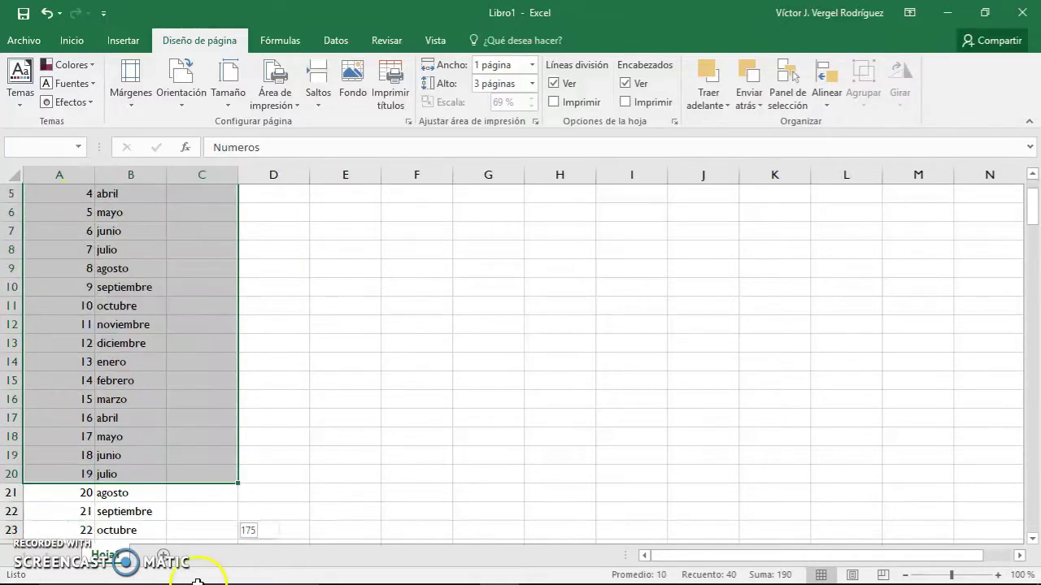
{"action": "scroll", "coordinate": [187, 422], "scroll_direction": "up", "scroll_amount": 4}
{"action": "left_click", "coordinate": [153, 231]}
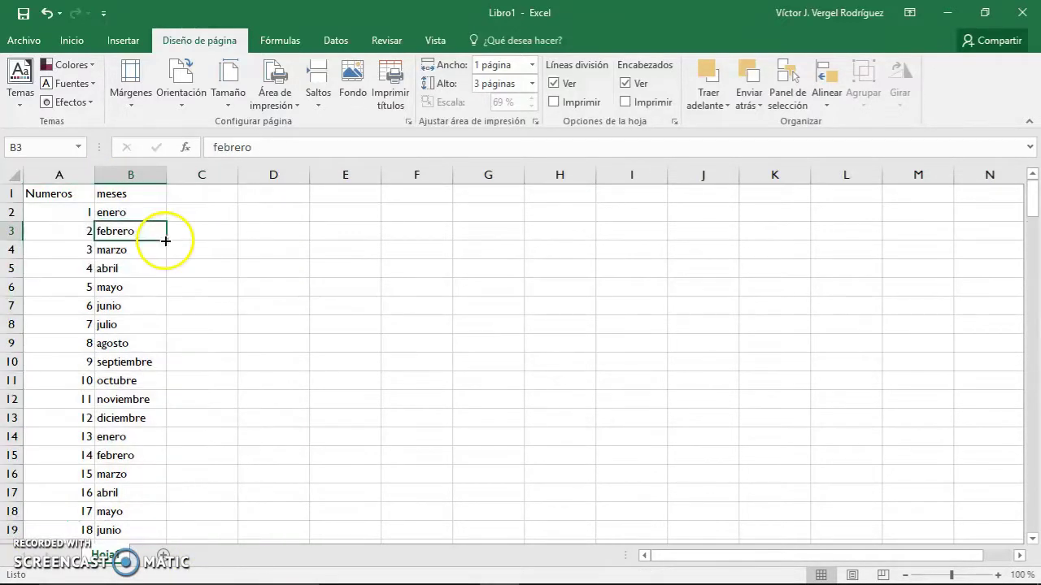
{"action": "left_click", "coordinate": [395, 97]}
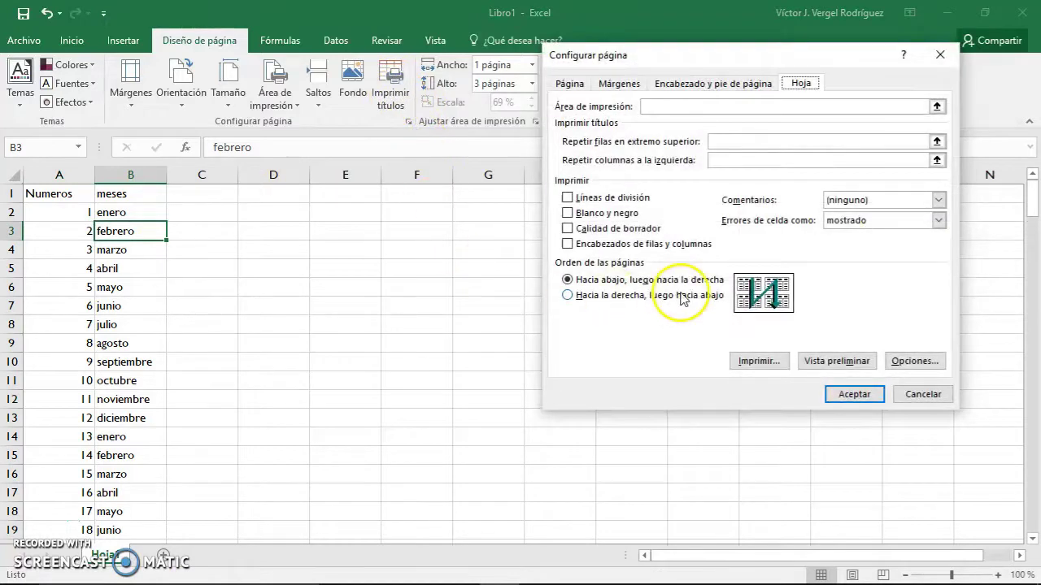
{"action": "left_click", "coordinate": [940, 54]}
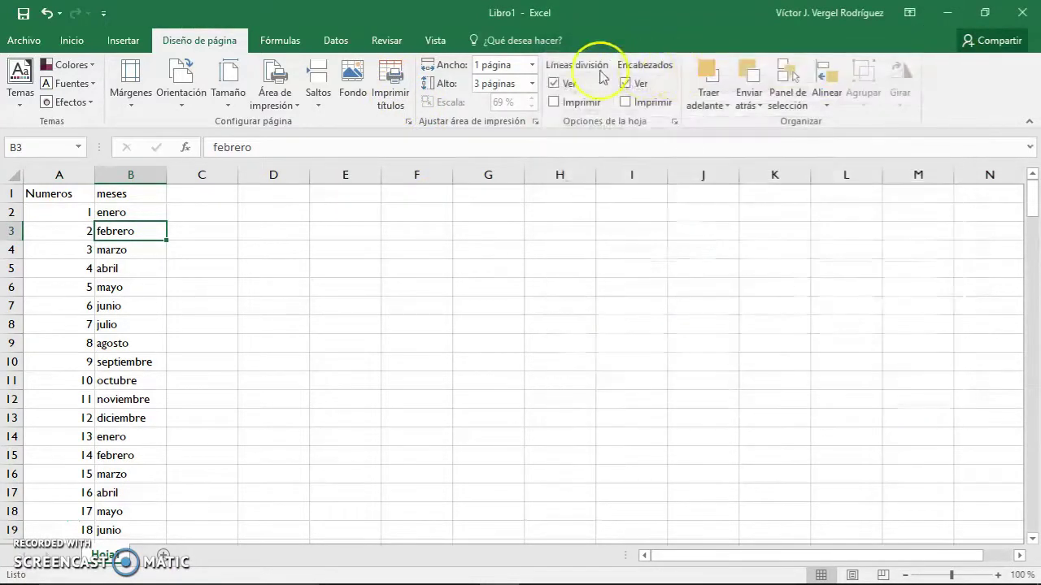
{"action": "left_click", "coordinate": [389, 85]}
{"action": "left_click", "coordinate": [940, 54]}
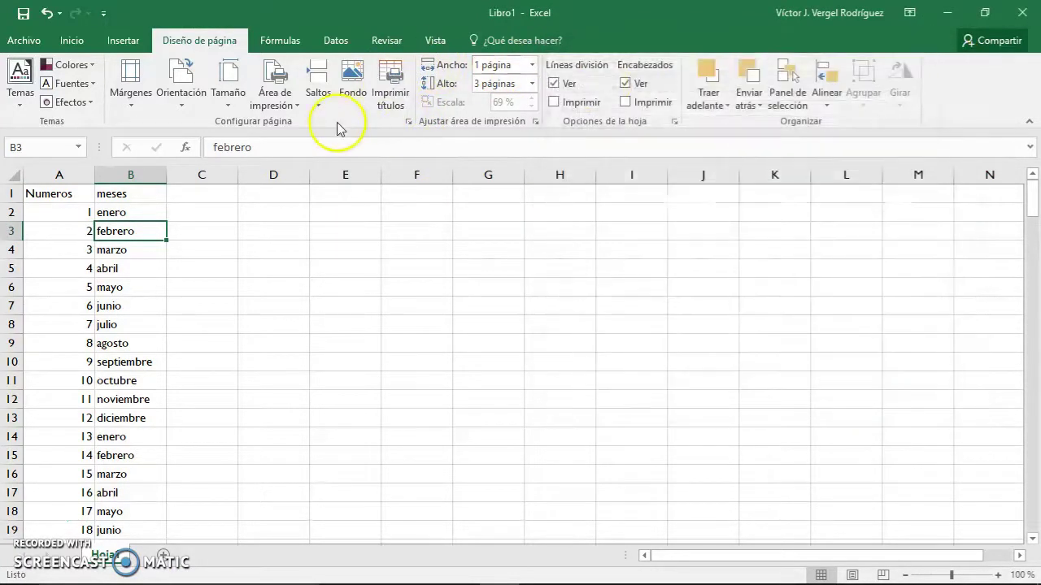
Launch Recortes from Start and snip the area around the Imprimir títulos button
{"action": "key", "text": "super"}
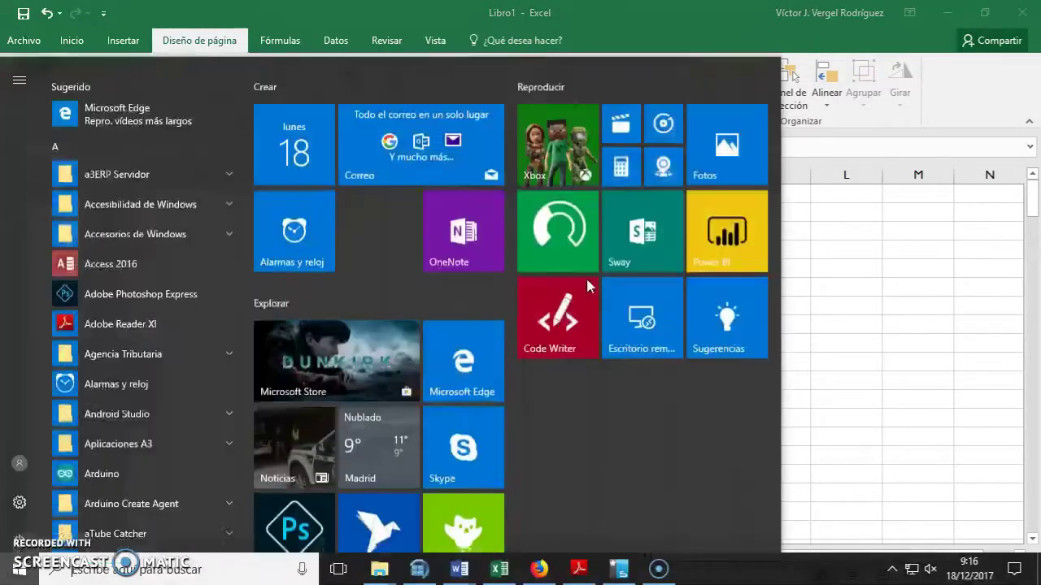
{"action": "type", "text": "recortes"}
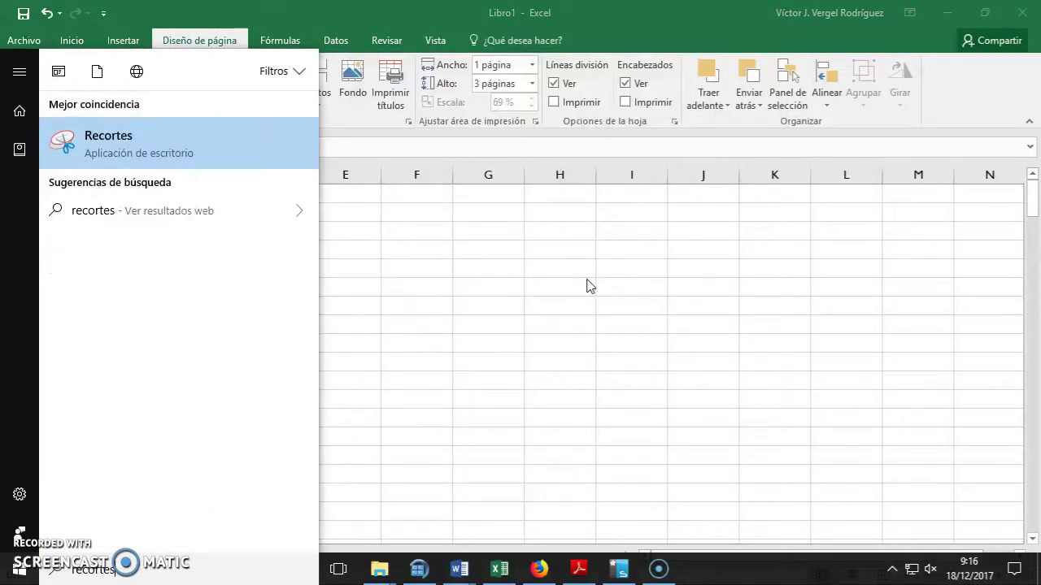
{"action": "left_click", "coordinate": [22, 151]}
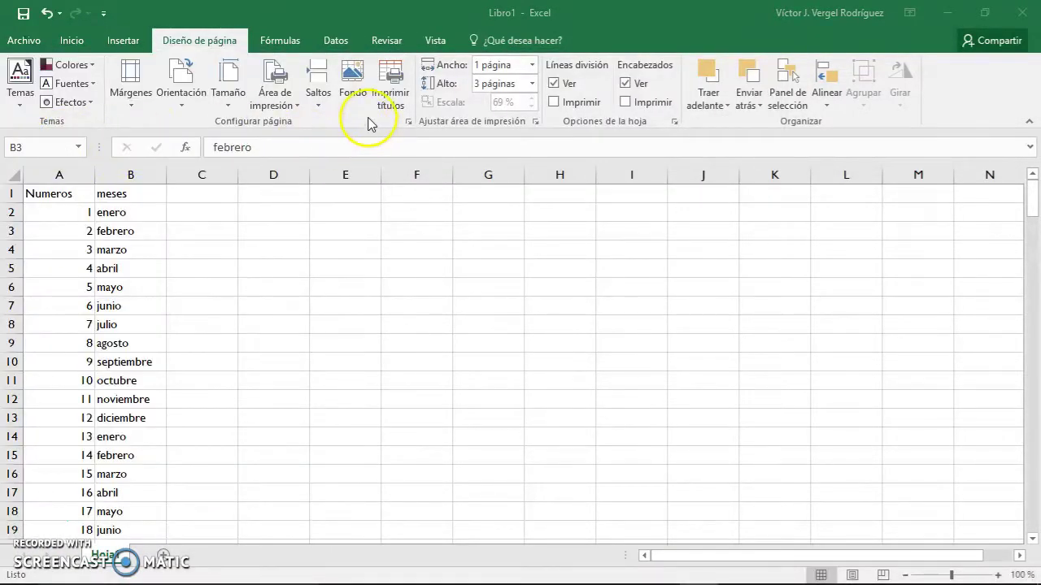
{"action": "left_click", "coordinate": [660, 192]}
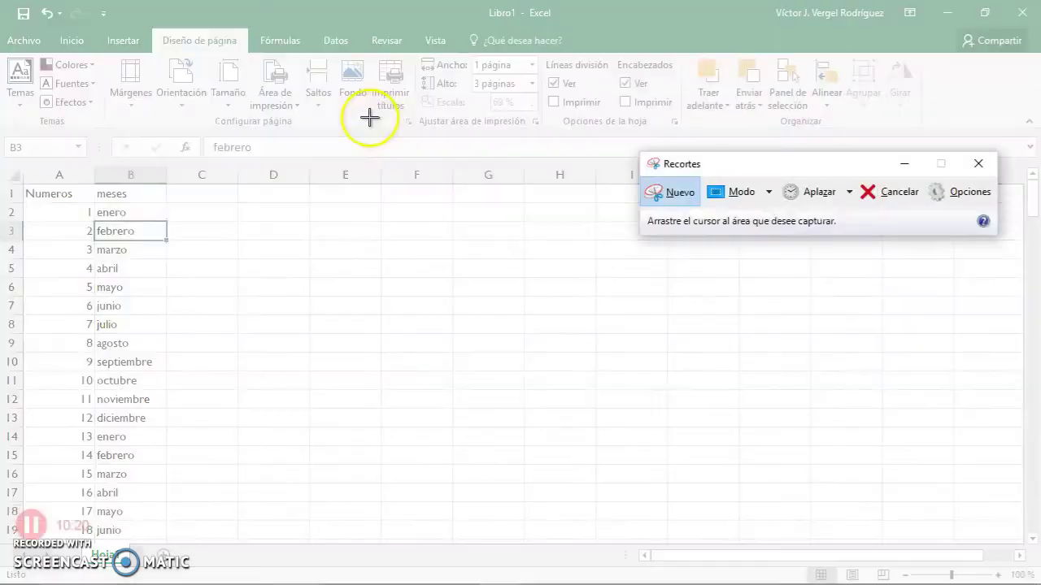
{"action": "left_click_drag", "start_coordinate": [366, 117], "coordinate": [413, 57]}
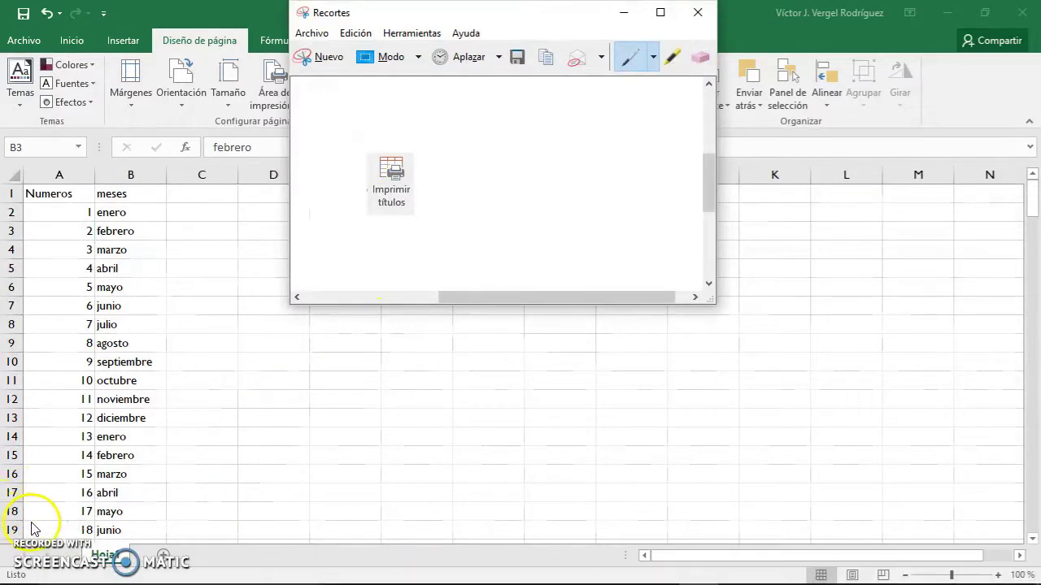
Return to the Excel workbook and open Vista preliminar from Configurar página
{"action": "left_click", "coordinate": [459, 570]}
{"action": "left_click", "coordinate": [499, 570]}
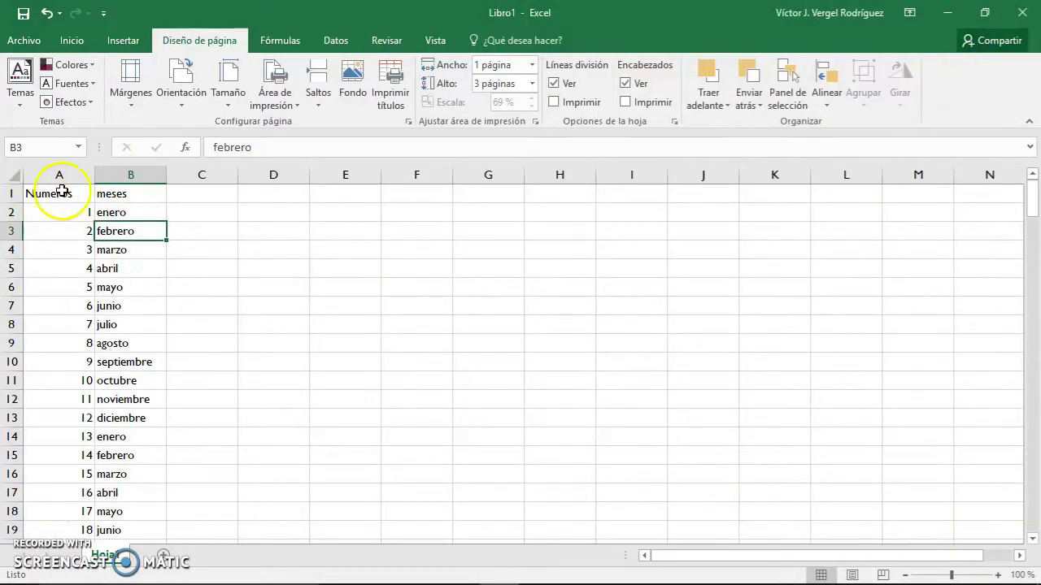
{"action": "left_click", "coordinate": [409, 122]}
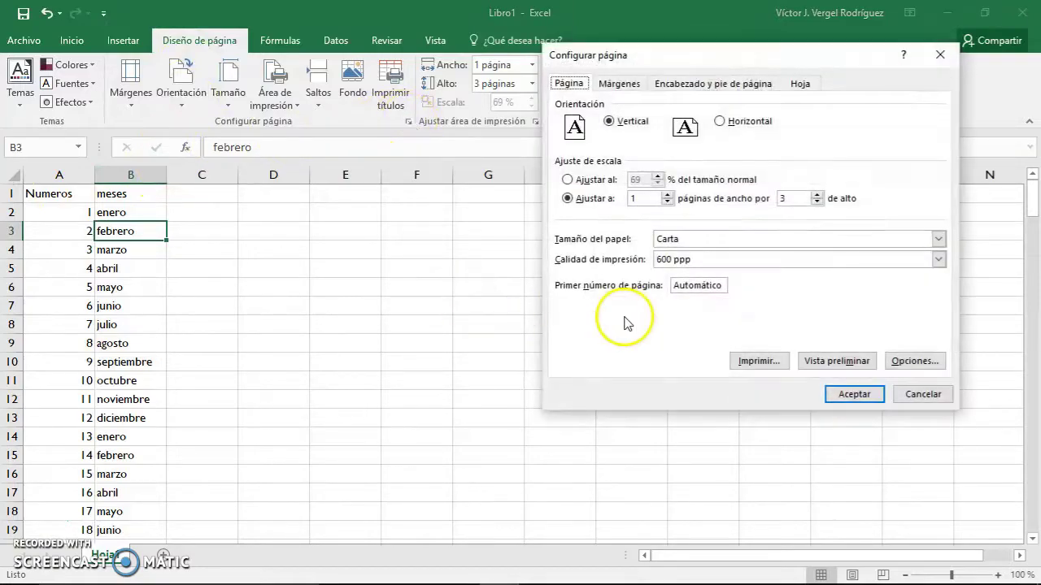
{"action": "left_click", "coordinate": [840, 360]}
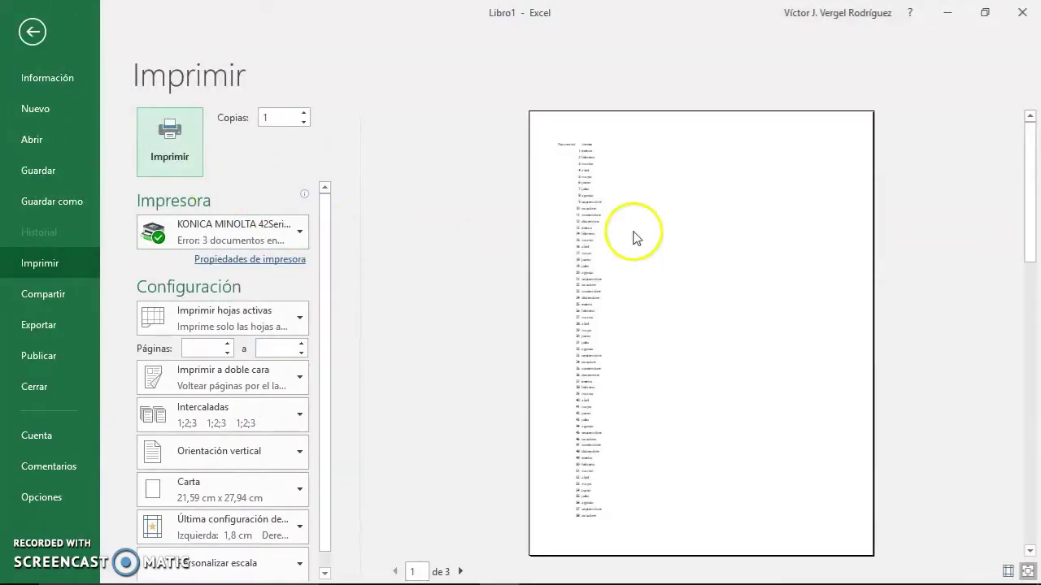
Zoom the preview and check page 2, which lacks the Numeros/meses row, then go back
{"action": "left_click", "coordinate": [615, 157]}
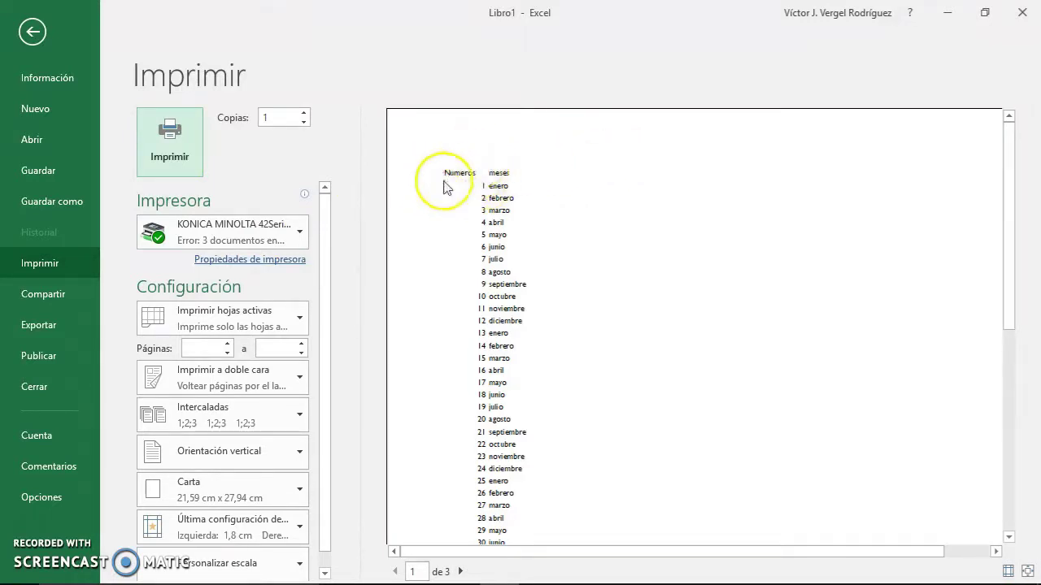
{"action": "scroll", "coordinate": [507, 198], "scroll_direction": "down", "scroll_amount": 3}
{"action": "scroll", "coordinate": [534, 209], "scroll_direction": "down", "scroll_amount": 3}
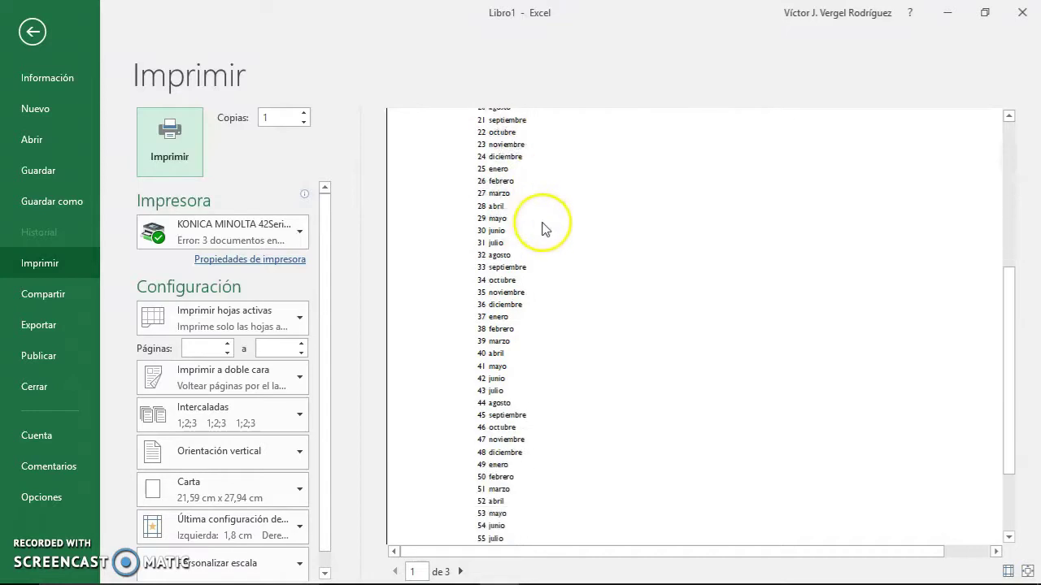
{"action": "scroll", "coordinate": [544, 229], "scroll_direction": "down", "scroll_amount": 3}
{"action": "left_click", "coordinate": [460, 571]}
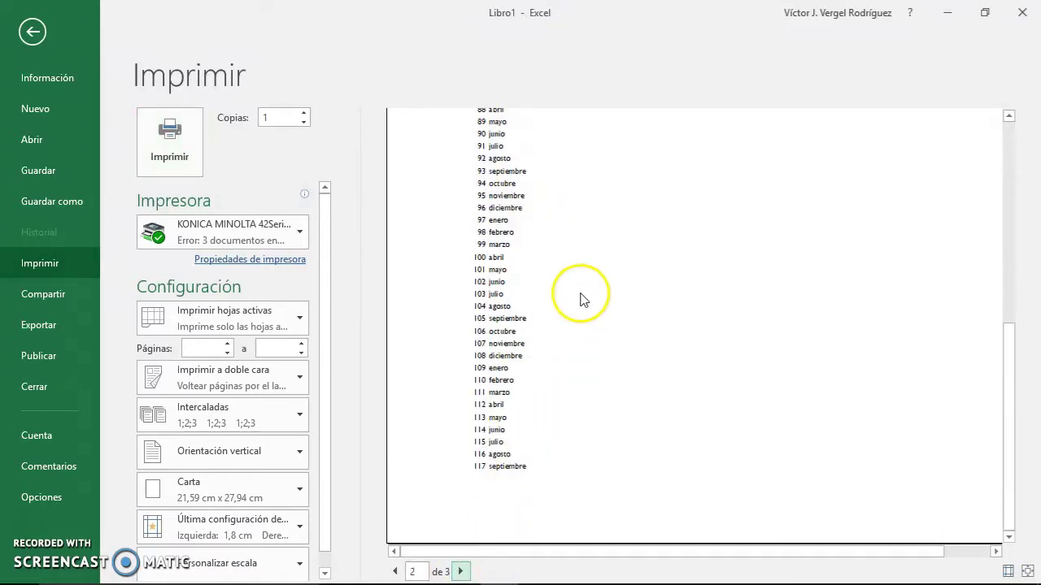
{"action": "scroll", "coordinate": [582, 299], "scroll_direction": "up", "scroll_amount": 5}
{"action": "scroll", "coordinate": [579, 290], "scroll_direction": "up", "scroll_amount": 3}
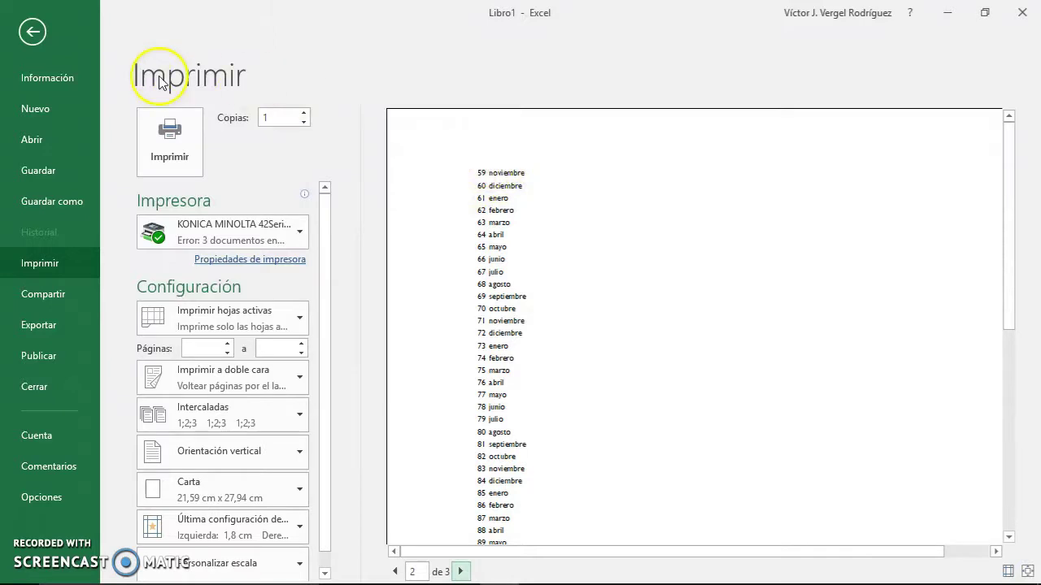
{"action": "left_click", "coordinate": [32, 34]}
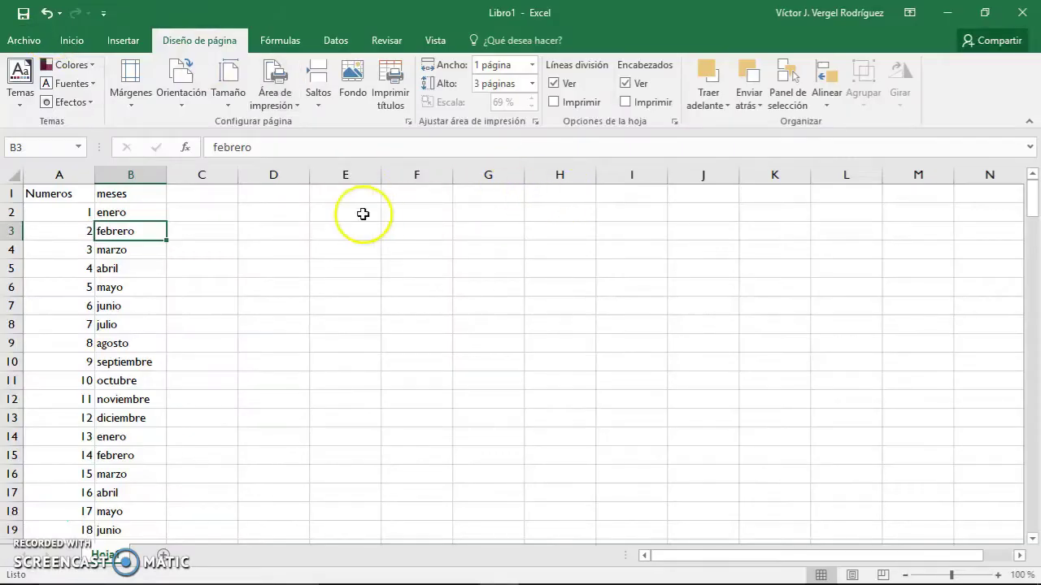
Set $1:$1 as the rows to repeat at top in Imprimir títulos and preview
{"action": "left_click", "coordinate": [69, 192]}
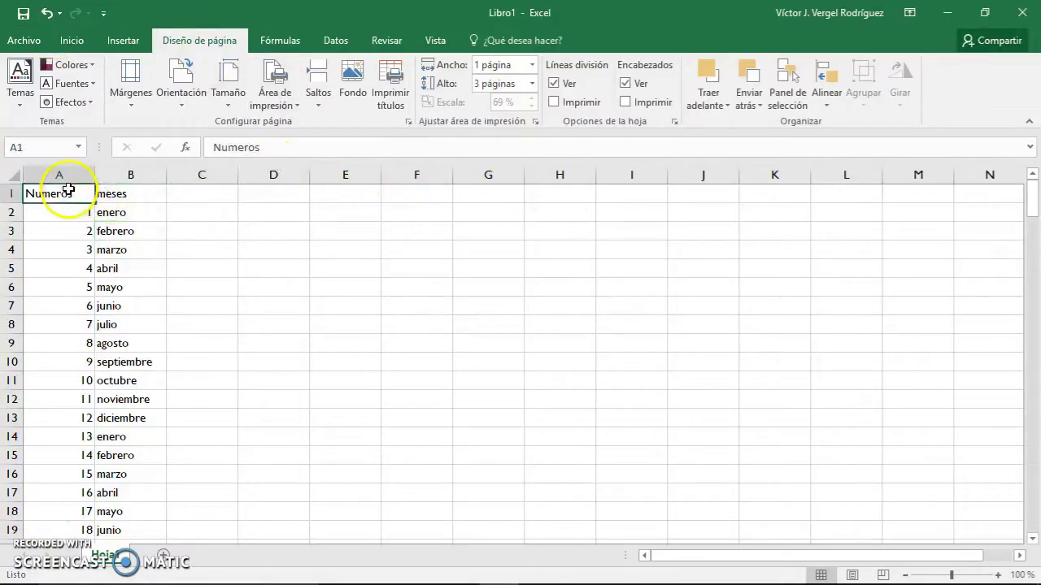
{"action": "left_click", "coordinate": [392, 89]}
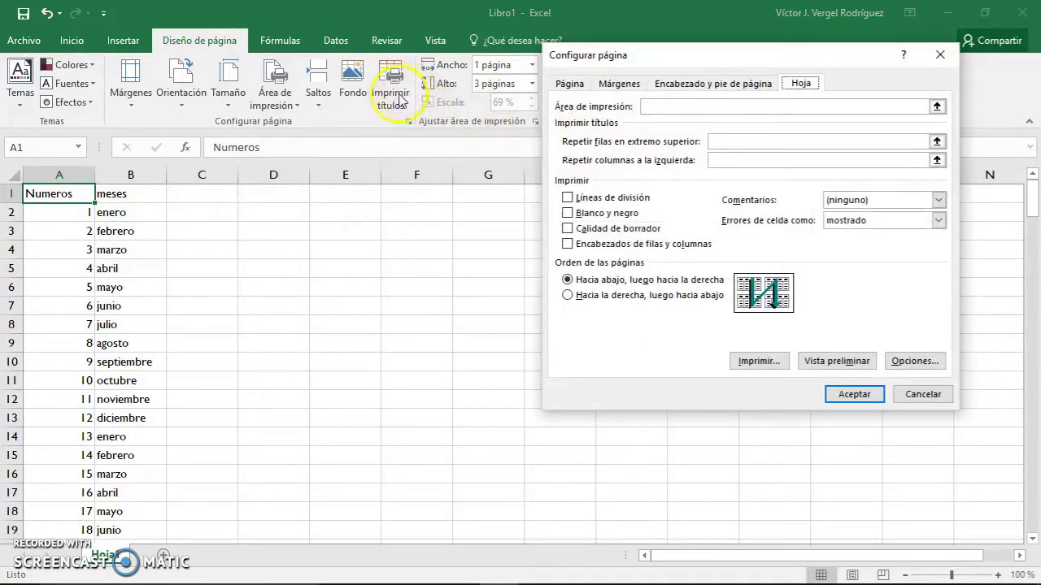
{"action": "left_click", "coordinate": [864, 144]}
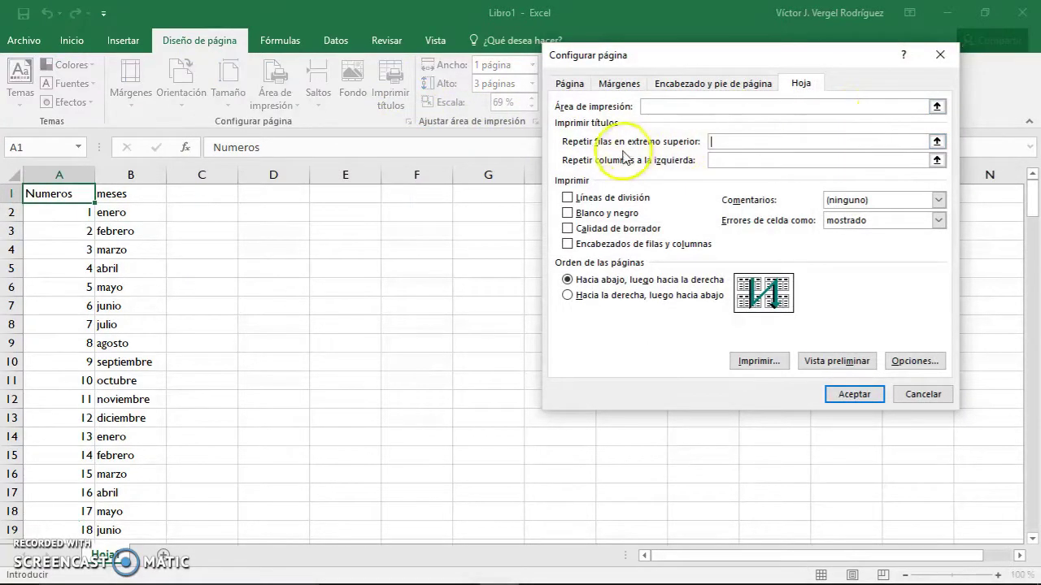
{"action": "left_click", "coordinate": [936, 141]}
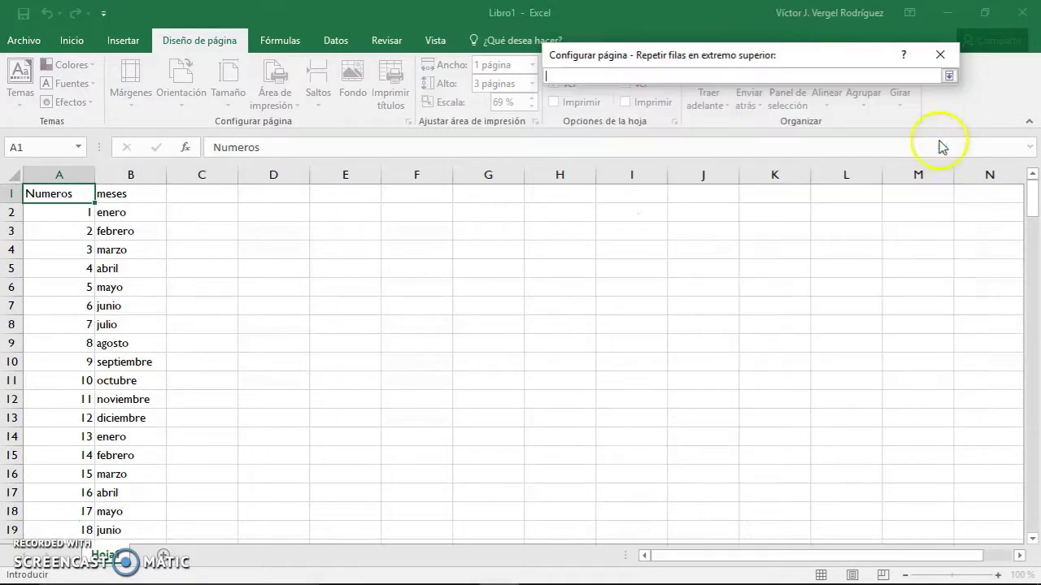
{"action": "left_click", "coordinate": [14, 193]}
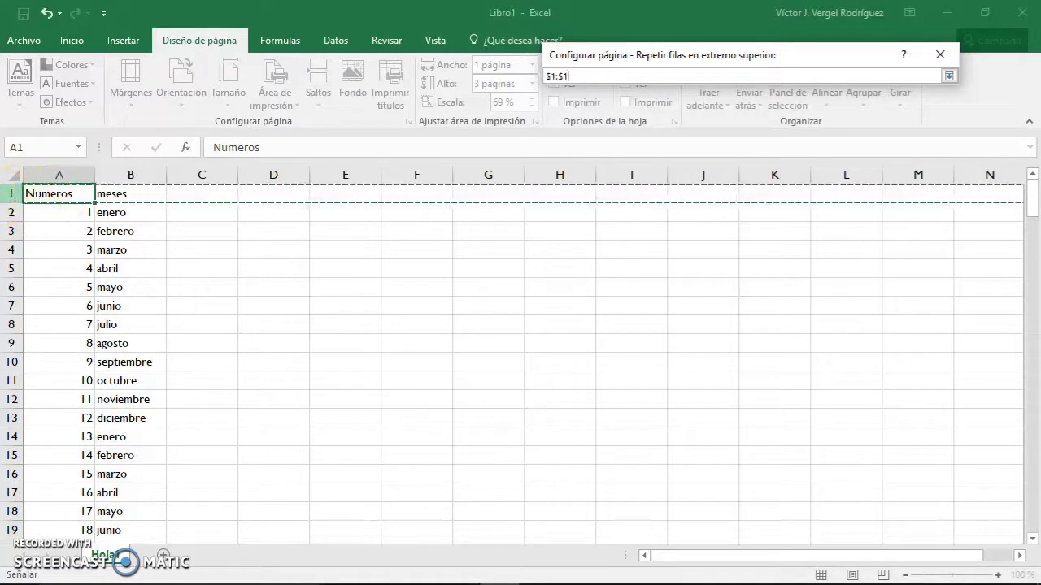
{"action": "left_click", "coordinate": [949, 76]}
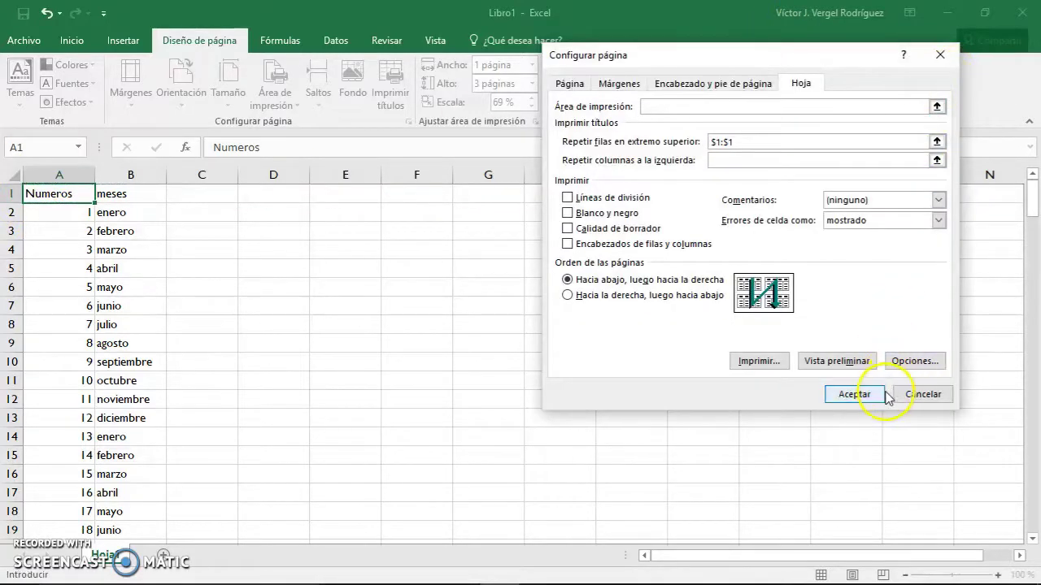
{"action": "left_click", "coordinate": [849, 358]}
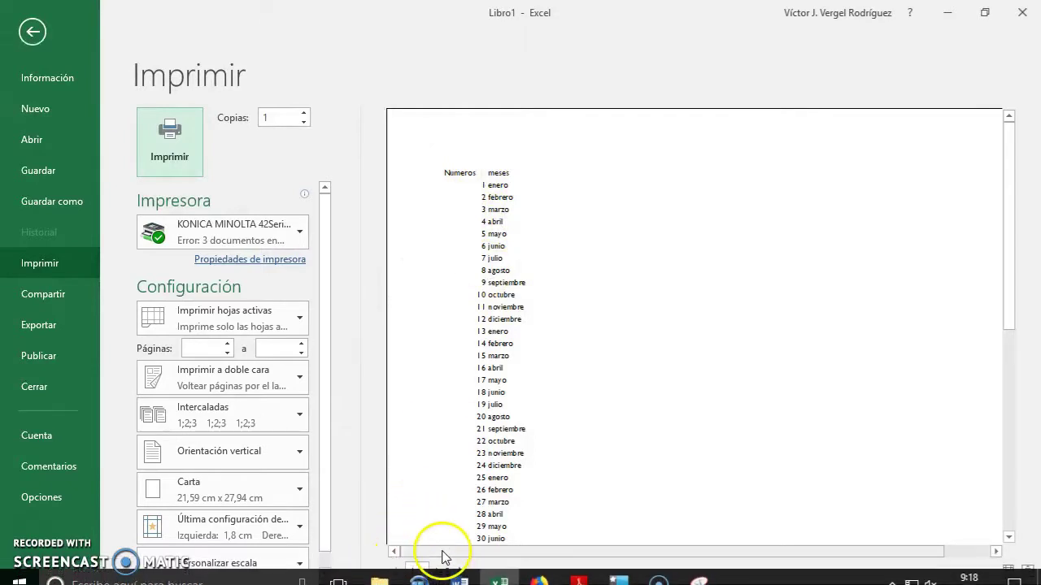
{"action": "left_click", "coordinate": [460, 572]}
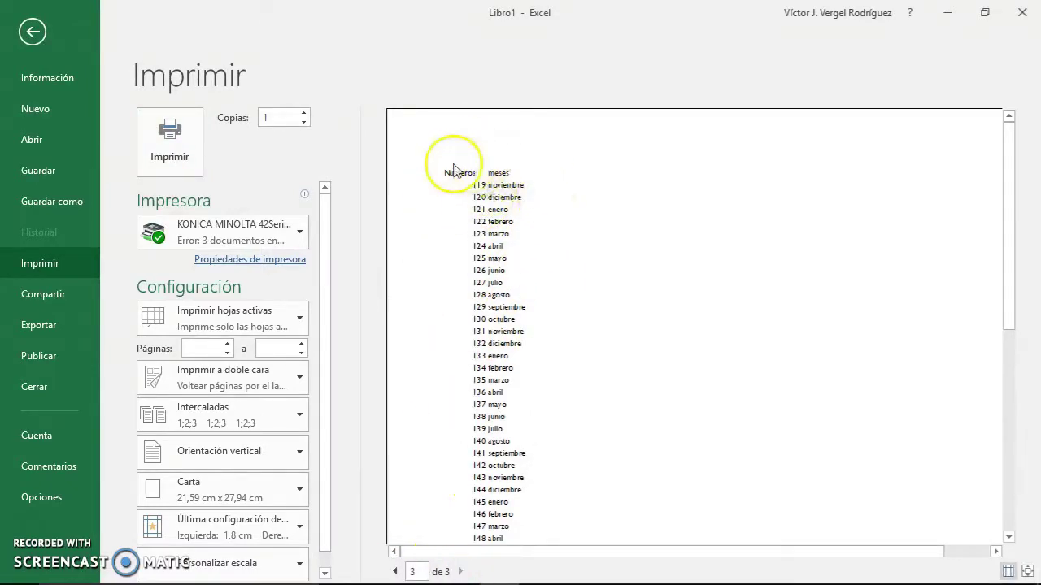
{"action": "left_click", "coordinate": [32, 31]}
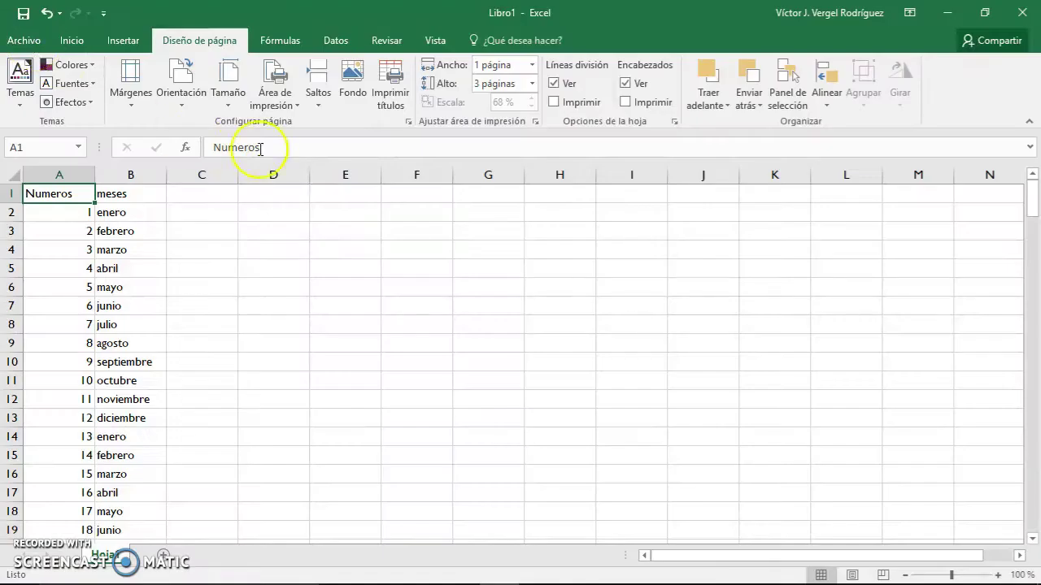
{"action": "scroll", "coordinate": [98, 225], "scroll_direction": "down", "scroll_amount": 8}
{"action": "scroll", "coordinate": [98, 226], "scroll_direction": "down", "scroll_amount": 6}
{"action": "scroll", "coordinate": [74, 272], "scroll_direction": "down", "scroll_amount": 14}
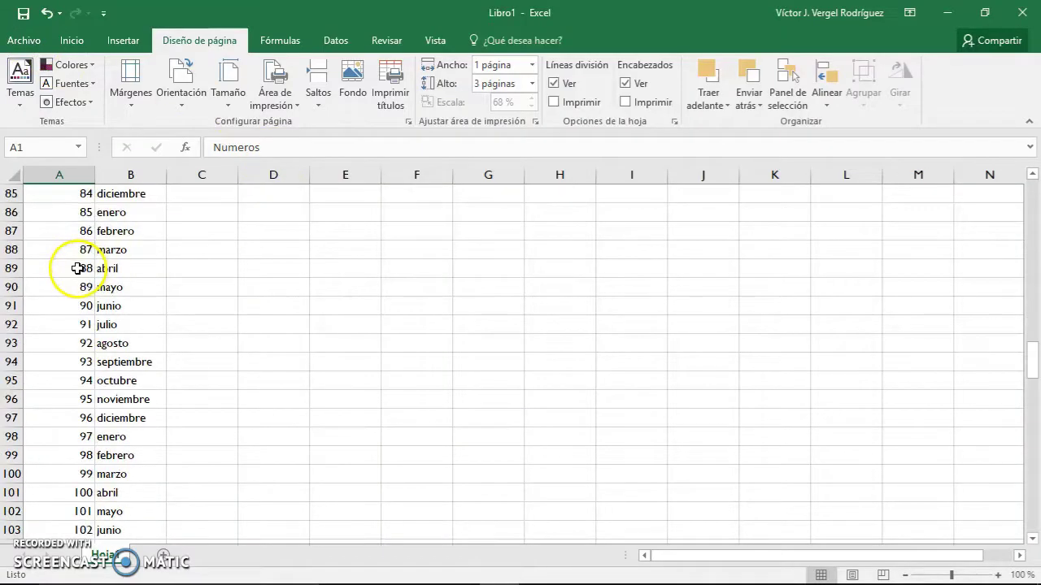
{"action": "scroll", "coordinate": [74, 265], "scroll_direction": "down", "scroll_amount": 8}
{"action": "scroll", "coordinate": [77, 268], "scroll_direction": "down", "scroll_amount": 14}
{"action": "scroll", "coordinate": [77, 268], "scroll_direction": "down", "scroll_amount": 7}
{"action": "scroll", "coordinate": [78, 268], "scroll_direction": "down", "scroll_amount": 7}
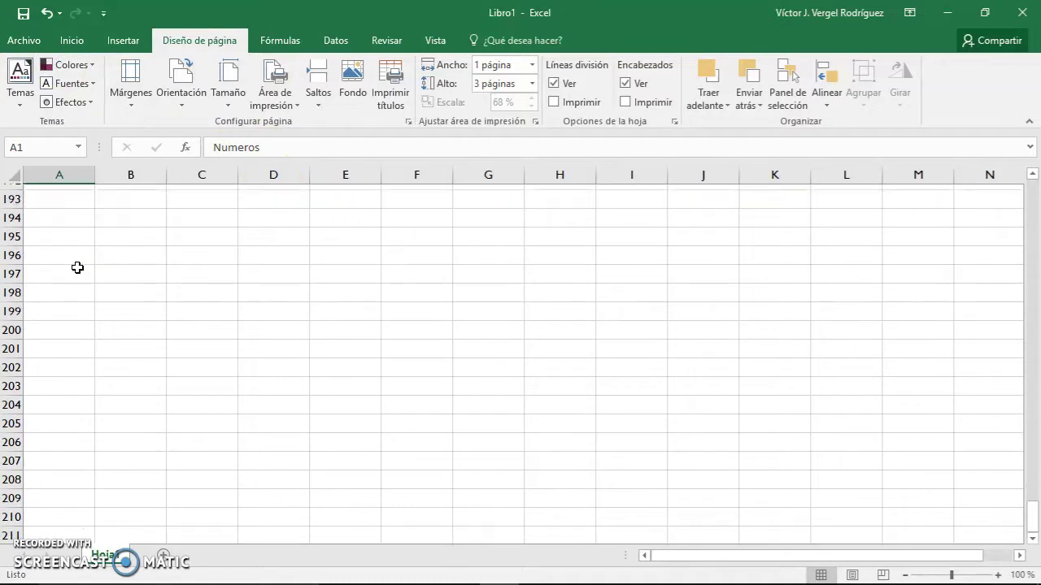
{"action": "scroll", "coordinate": [77, 268], "scroll_direction": "up", "scroll_amount": 16}
{"action": "scroll", "coordinate": [77, 268], "scroll_direction": "up", "scroll_amount": 14}
{"action": "scroll", "coordinate": [77, 269], "scroll_direction": "up", "scroll_amount": 13}
{"action": "scroll", "coordinate": [78, 268], "scroll_direction": "up", "scroll_amount": 9}
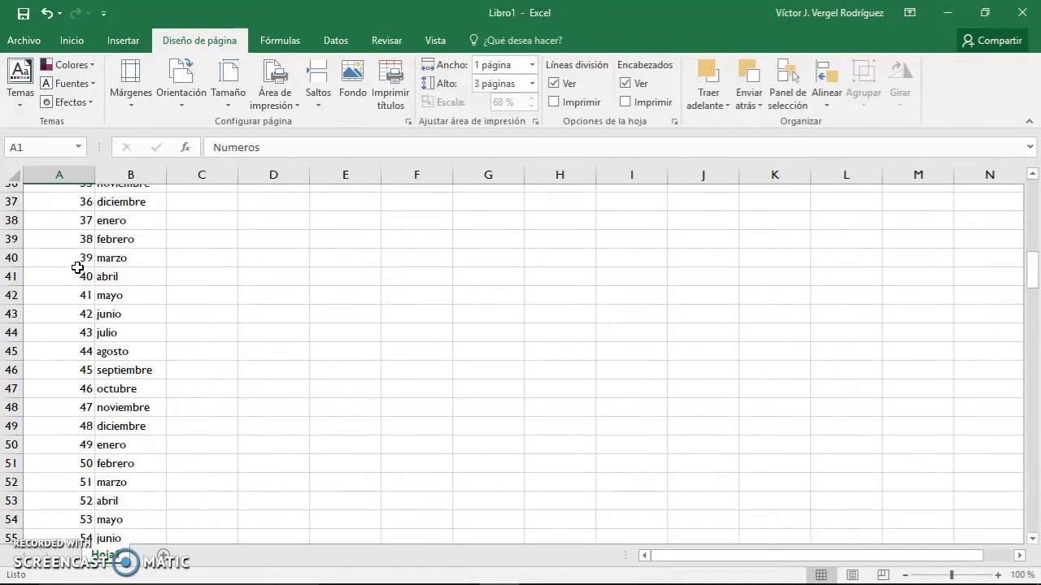
{"action": "scroll", "coordinate": [77, 269], "scroll_direction": "up", "scroll_amount": 12}
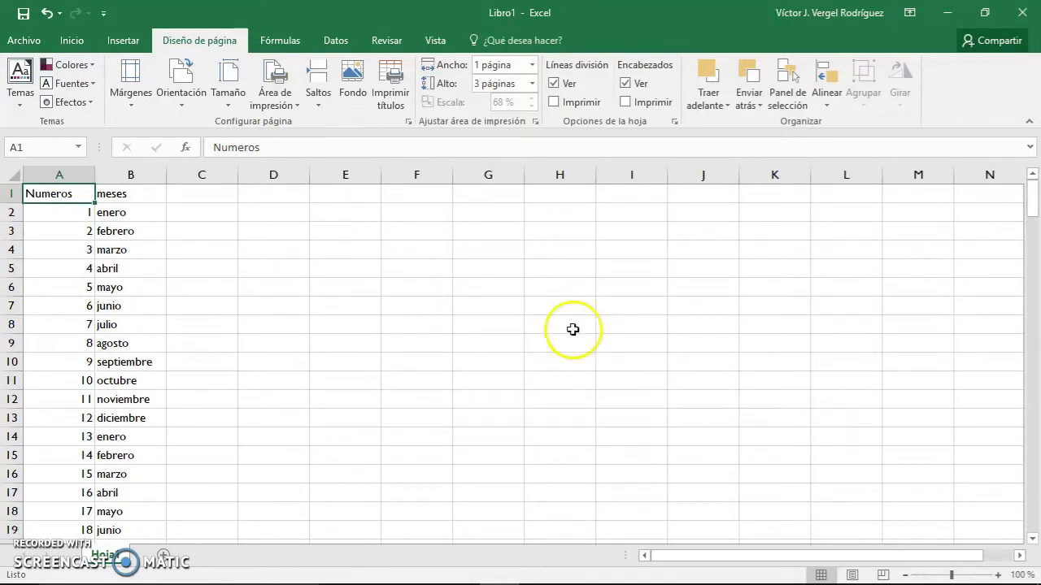
{"action": "scroll", "coordinate": [718, 366], "scroll_direction": "down", "scroll_amount": 5}
{"action": "scroll", "coordinate": [718, 367], "scroll_direction": "down", "scroll_amount": 3}
{"action": "scroll", "coordinate": [630, 368], "scroll_direction": "down", "scroll_amount": 10}
{"action": "scroll", "coordinate": [239, 391], "scroll_direction": "down", "scroll_amount": 3}
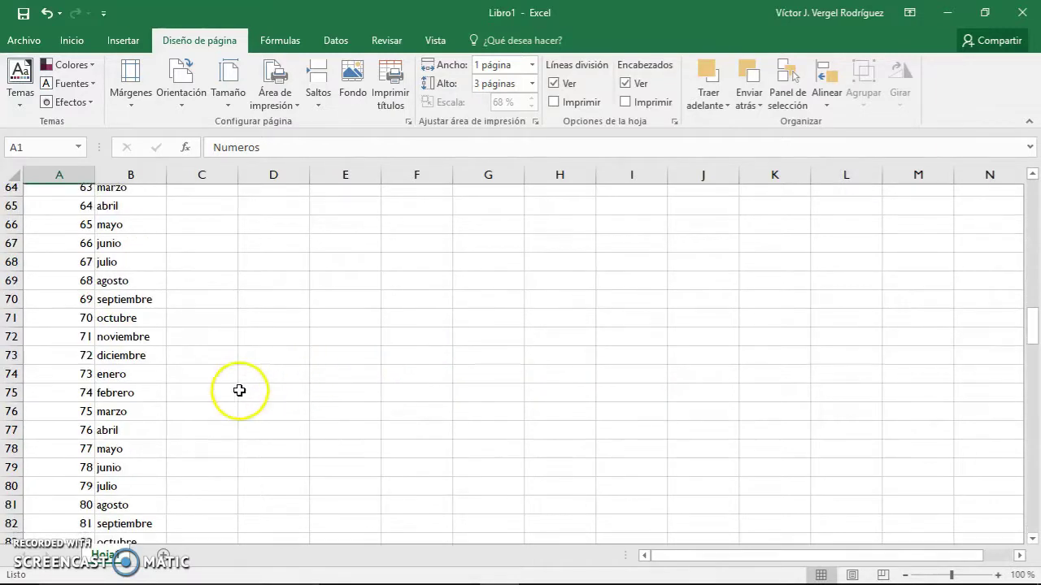
{"action": "scroll", "coordinate": [239, 391], "scroll_direction": "down", "scroll_amount": 6}
{"action": "scroll", "coordinate": [240, 390], "scroll_direction": "down", "scroll_amount": 8}
{"action": "scroll", "coordinate": [239, 390], "scroll_direction": "down", "scroll_amount": 5}
{"action": "scroll", "coordinate": [239, 391], "scroll_direction": "up", "scroll_amount": 2}
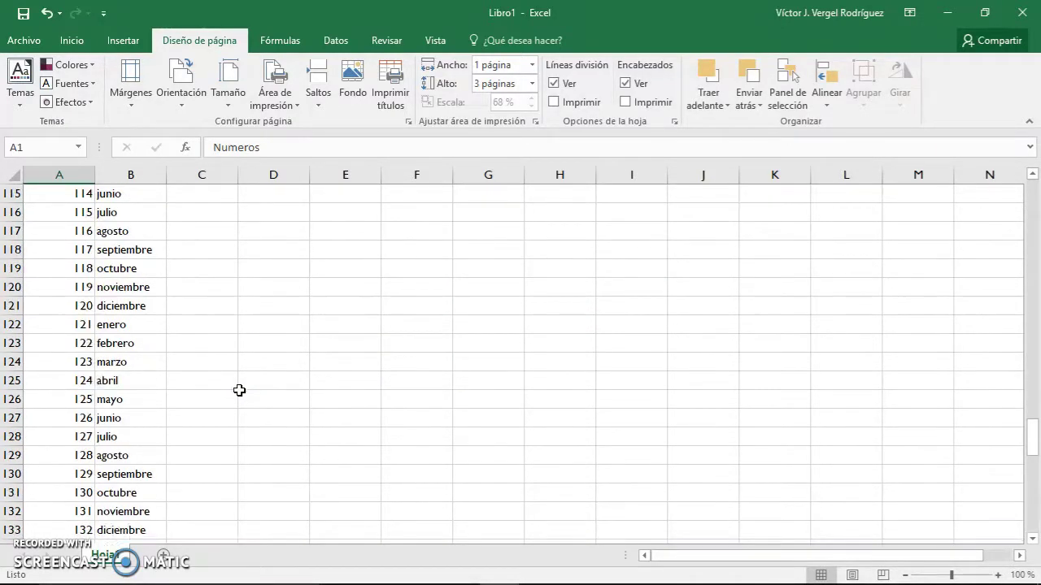
{"action": "scroll", "coordinate": [239, 390], "scroll_direction": "up", "scroll_amount": 16}
{"action": "scroll", "coordinate": [240, 391], "scroll_direction": "up", "scroll_amount": 15}
{"action": "scroll", "coordinate": [239, 391], "scroll_direction": "up", "scroll_amount": 7}
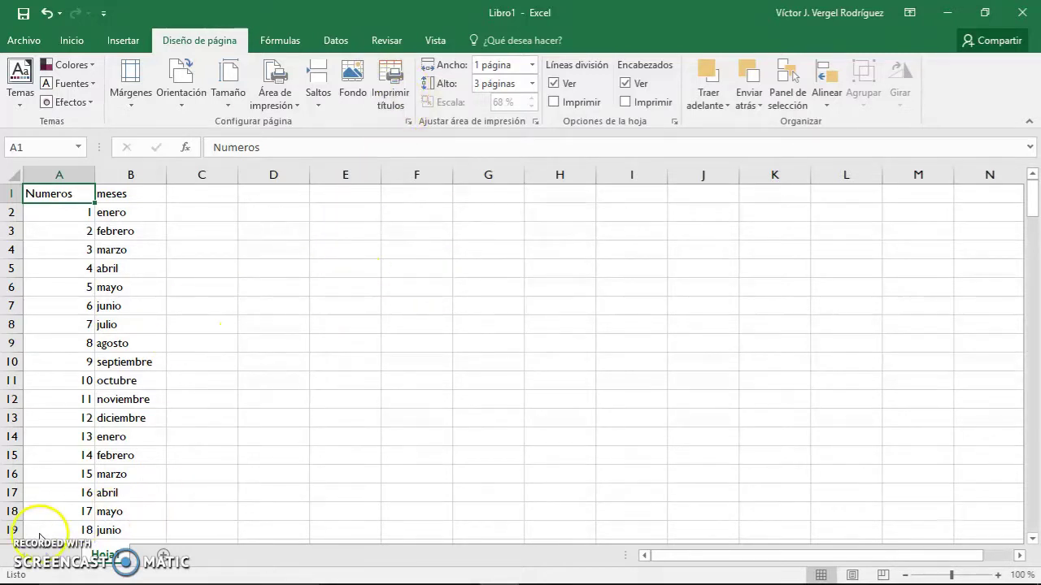
{"action": "mouse_move", "coordinate": [506, 578]}
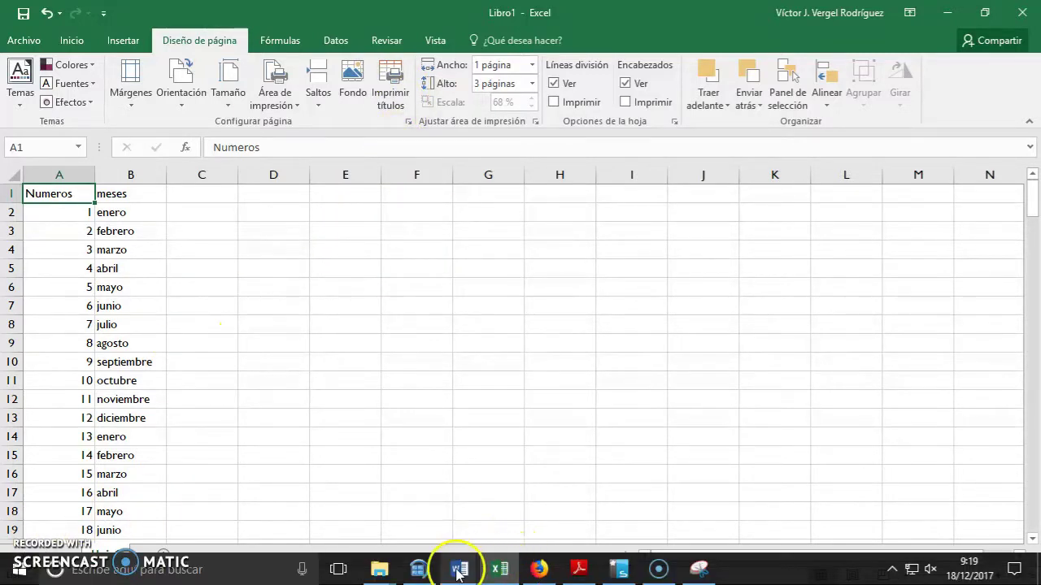
In Temario Excel.docx, add an 'Encabezados y pies de página' heading styled Título 2
{"action": "mouse_move", "coordinate": [456, 573]}
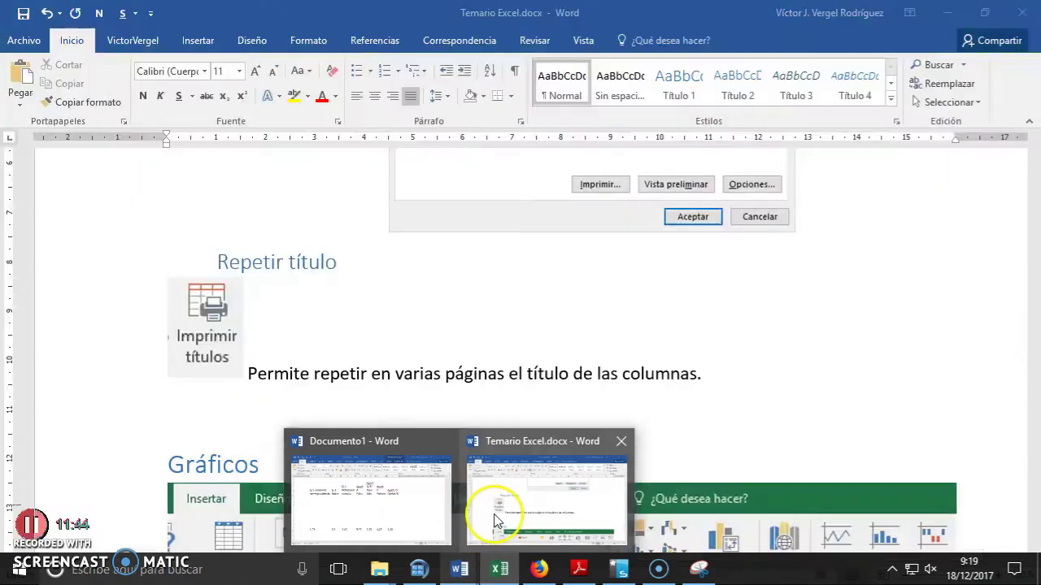
{"action": "left_click", "coordinate": [493, 452]}
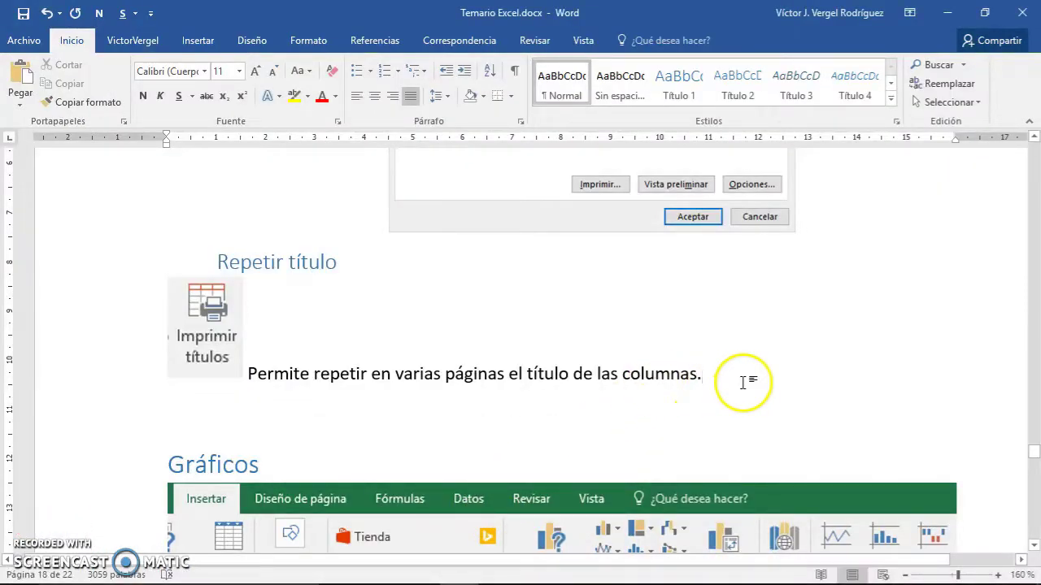
{"action": "key", "text": "Return"}
{"action": "type", "text": "Encabezados y pies de página"}
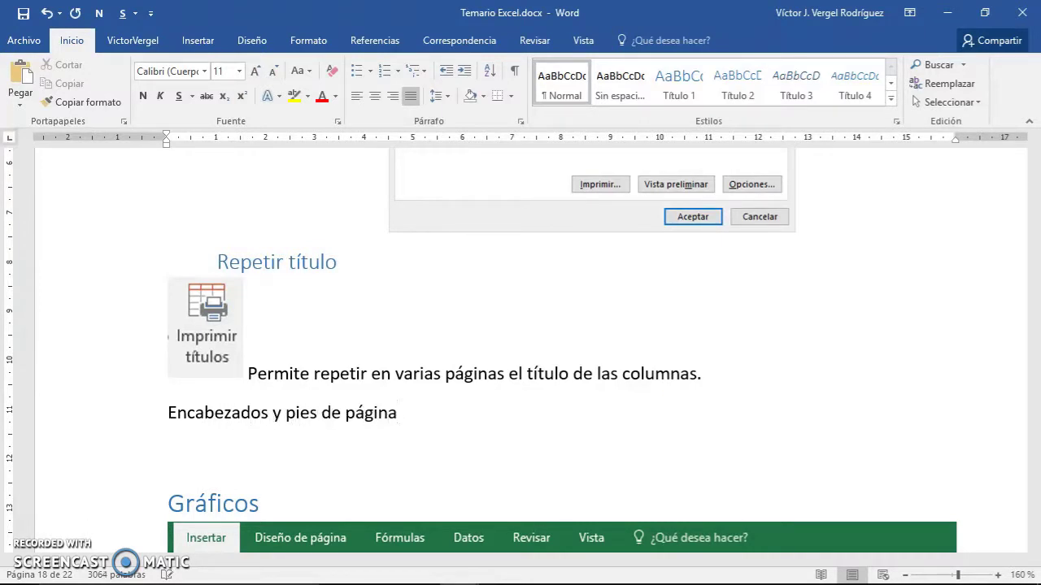
{"action": "left_click", "coordinate": [736, 82]}
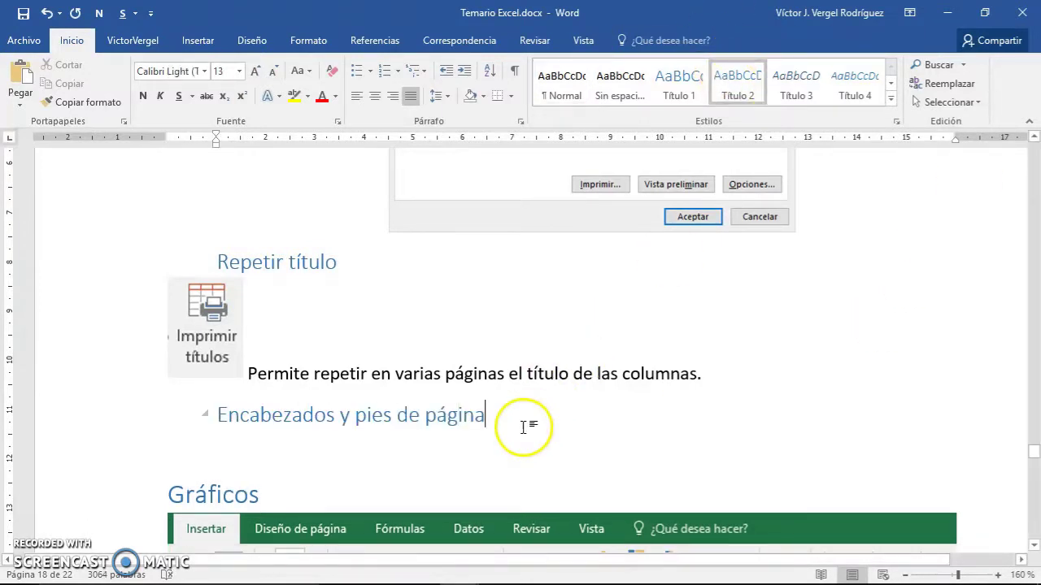
{"action": "key", "text": "Return"}
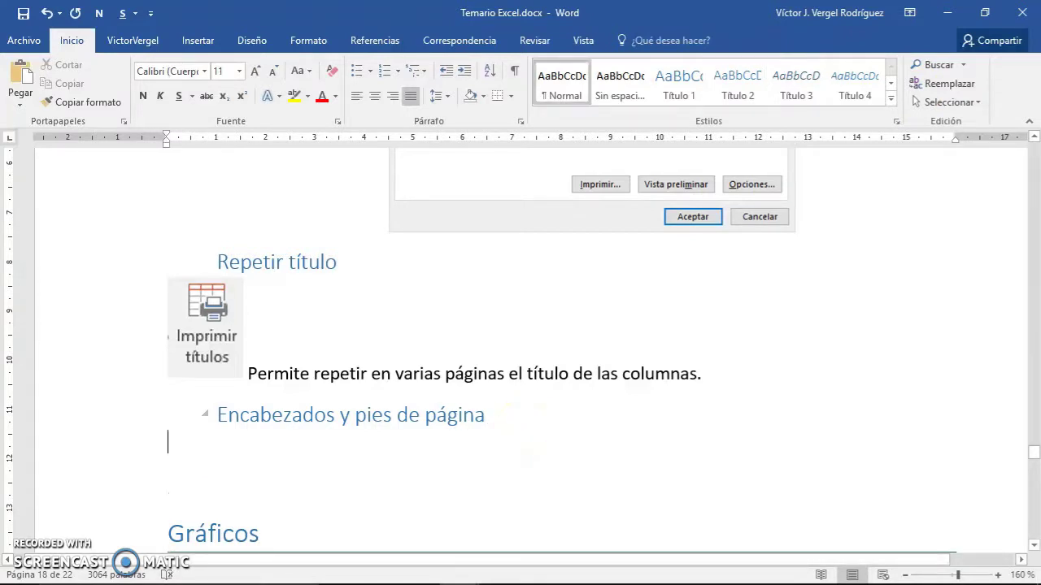
Add blank lines around the new heading and above the Gráficos section
{"action": "left_click", "coordinate": [722, 380]}
{"action": "key", "text": "Return"}
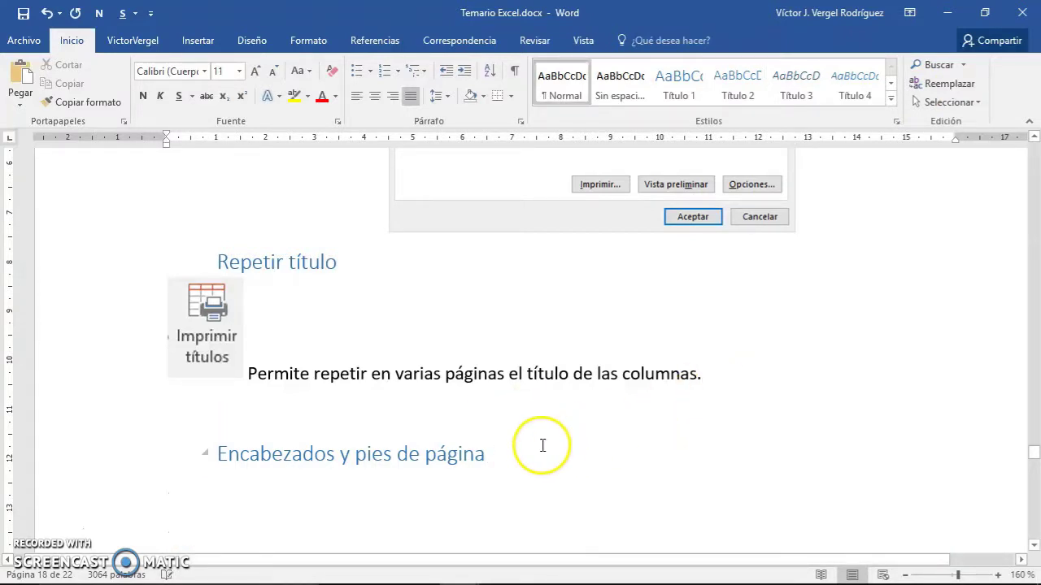
{"action": "key", "text": "Down"}
{"action": "key", "text": "Down"}
{"action": "scroll", "coordinate": [396, 431], "scroll_direction": "down", "scroll_amount": 3}
{"action": "scroll", "coordinate": [368, 338], "scroll_direction": "down", "scroll_amount": 1}
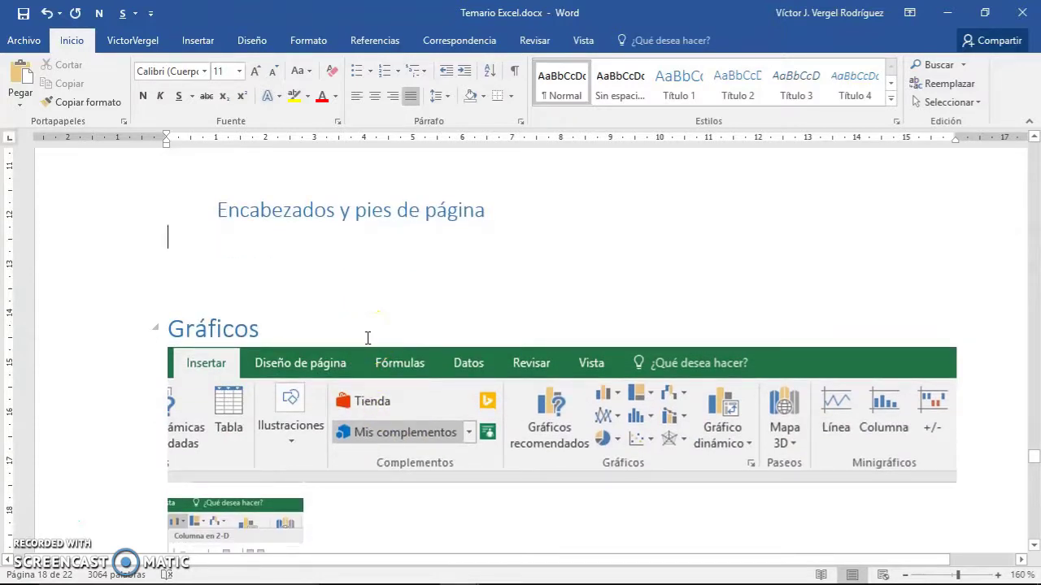
{"action": "key", "text": "Return"}
{"action": "key", "text": "Return"}
{"action": "key", "text": "Return"}
{"action": "type", "text": "-------------------- fin video"}
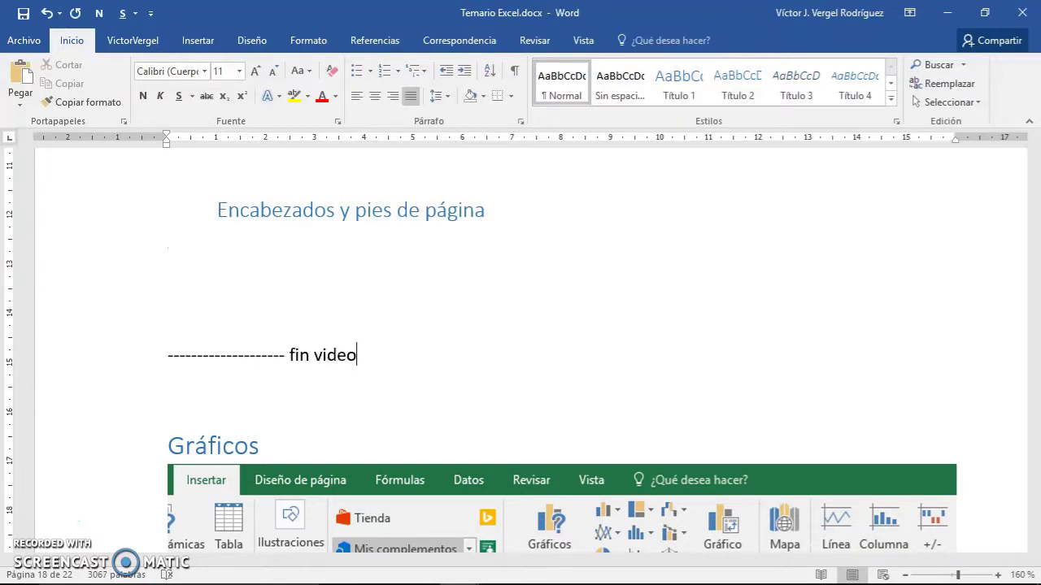
{"action": "left_click", "coordinate": [310, 244]}
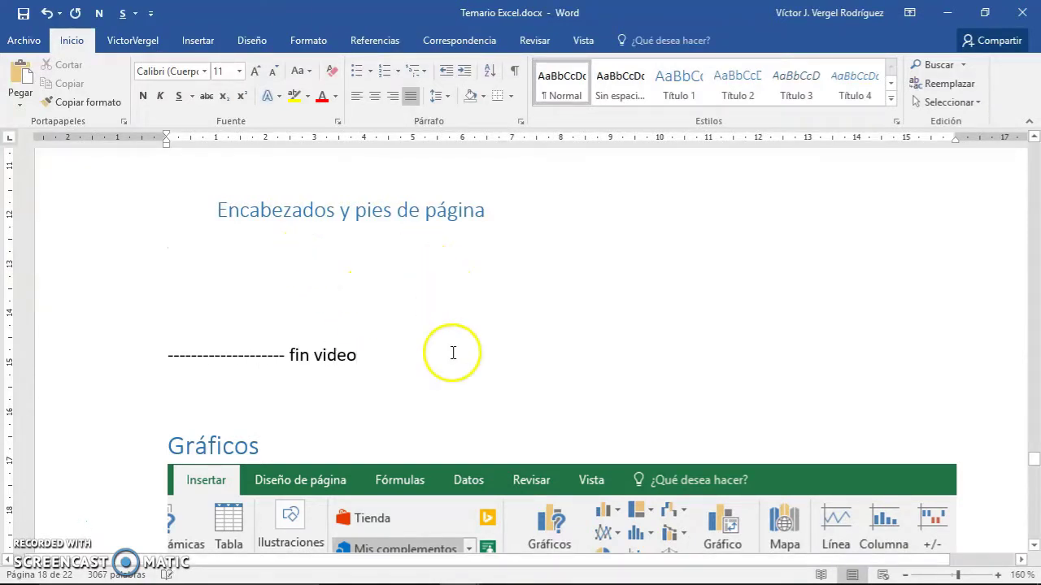
Back in Libro1, pick the preset header 'Página 1 de Libro1' in Page Setup, leaving the footer (ninguno)
{"action": "left_click", "coordinate": [493, 567]}
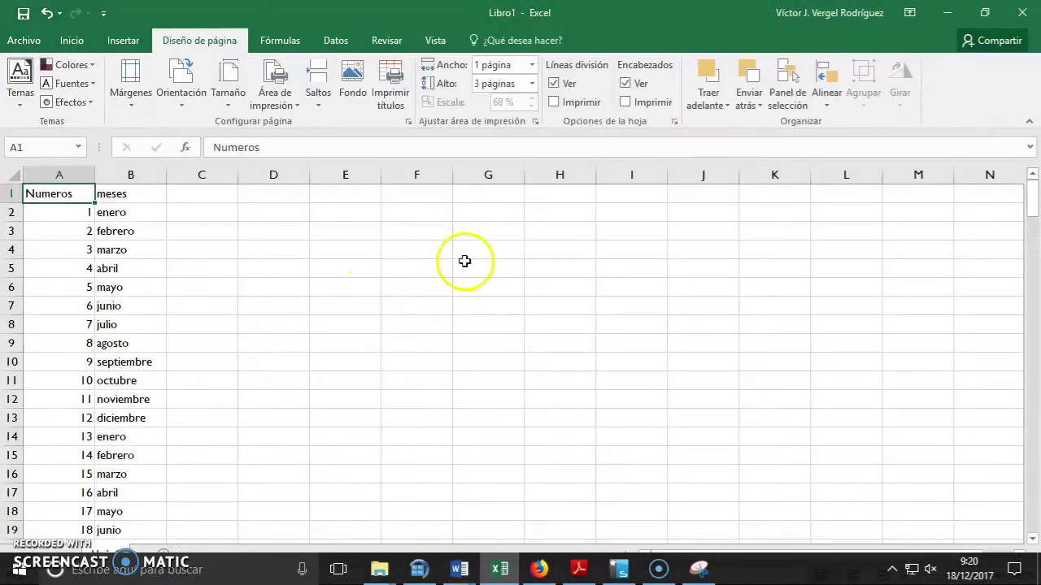
{"action": "left_click", "coordinate": [408, 121]}
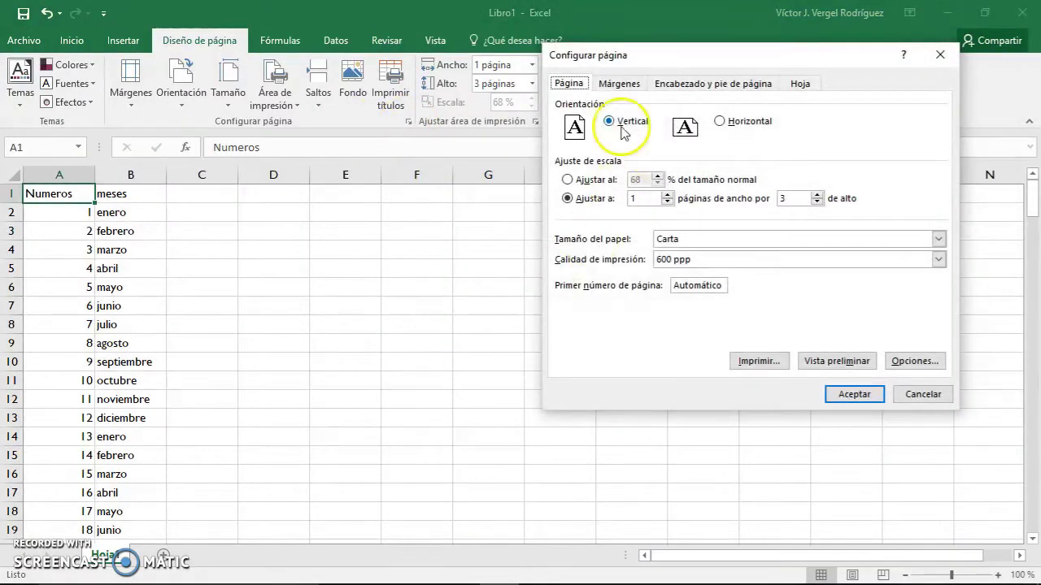
{"action": "left_click", "coordinate": [622, 85]}
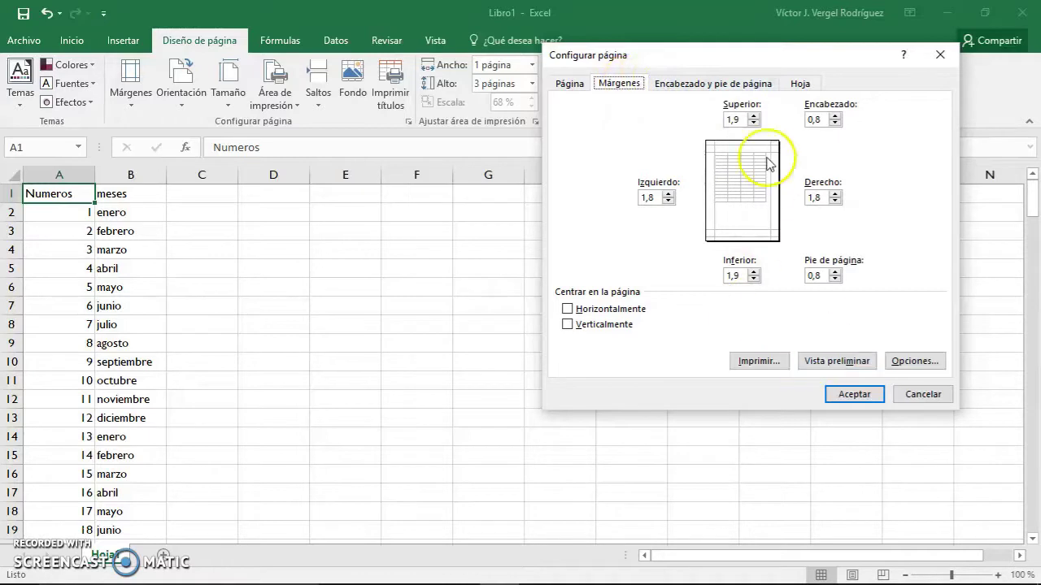
{"action": "left_click", "coordinate": [688, 83]}
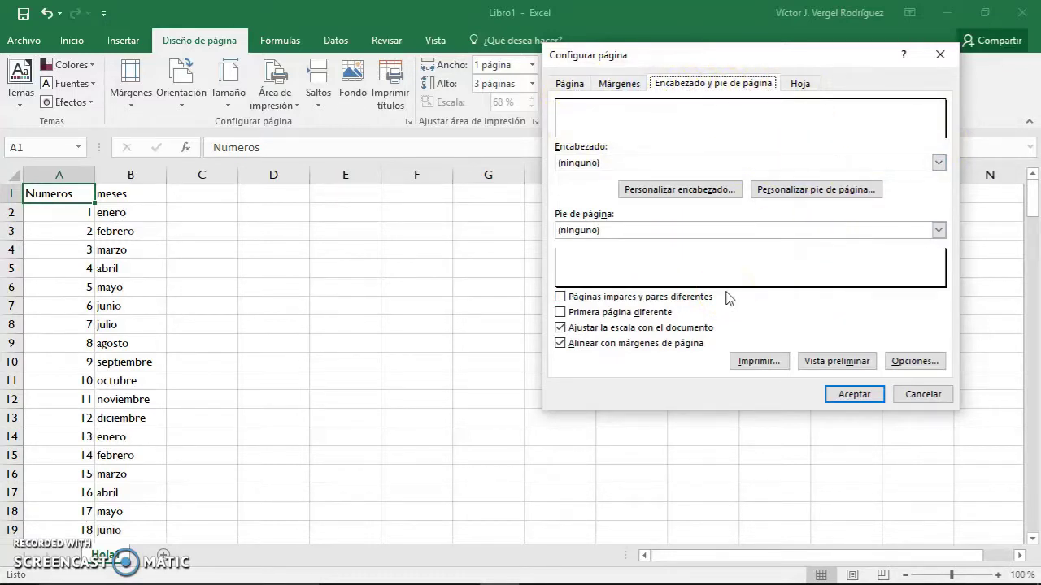
{"action": "left_click", "coordinate": [663, 166]}
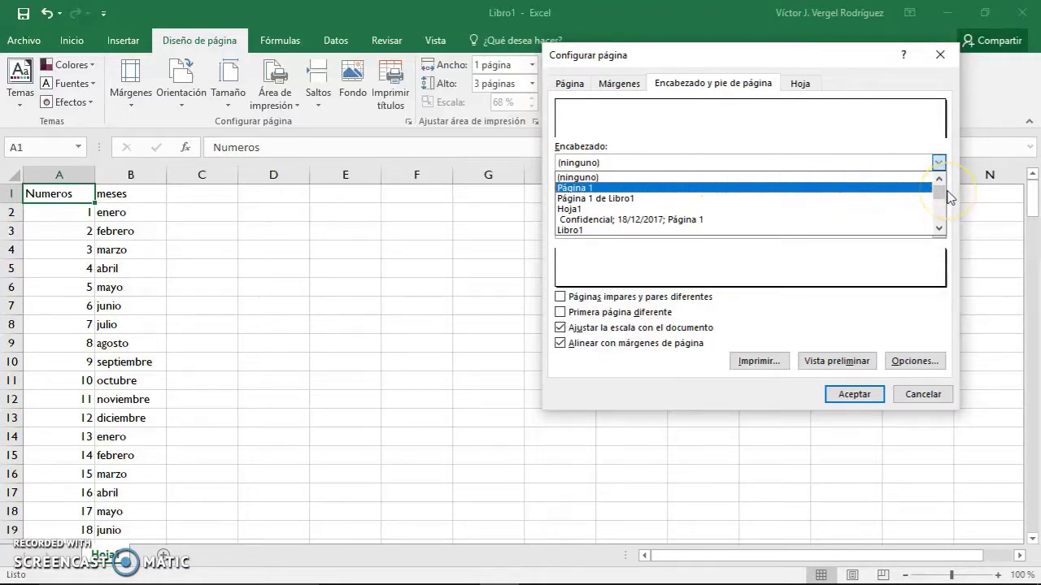
{"action": "left_click_drag", "start_coordinate": [943, 197], "coordinate": [942, 203]}
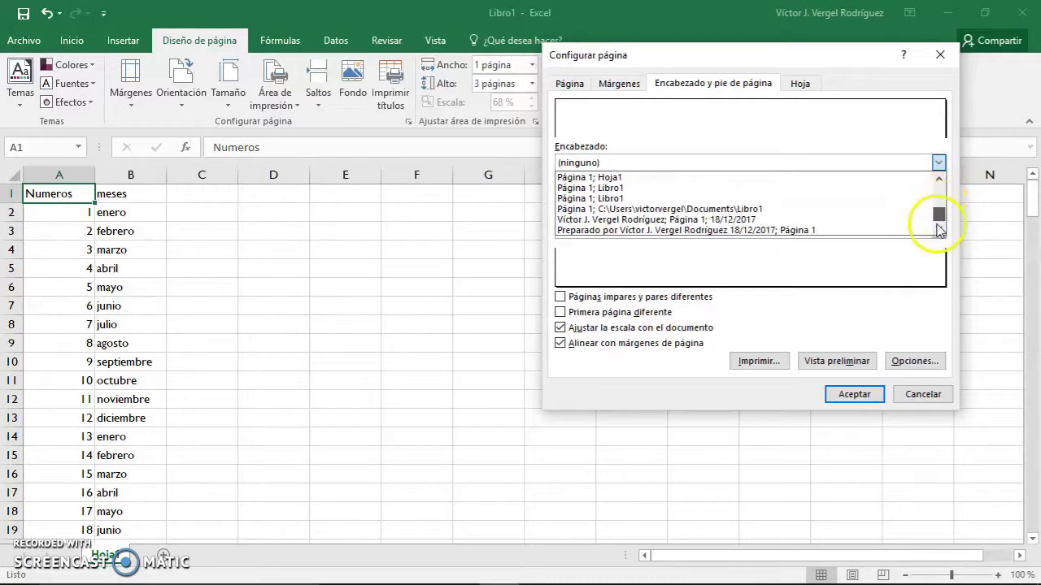
{"action": "left_click_drag", "start_coordinate": [942, 203], "coordinate": [939, 171]}
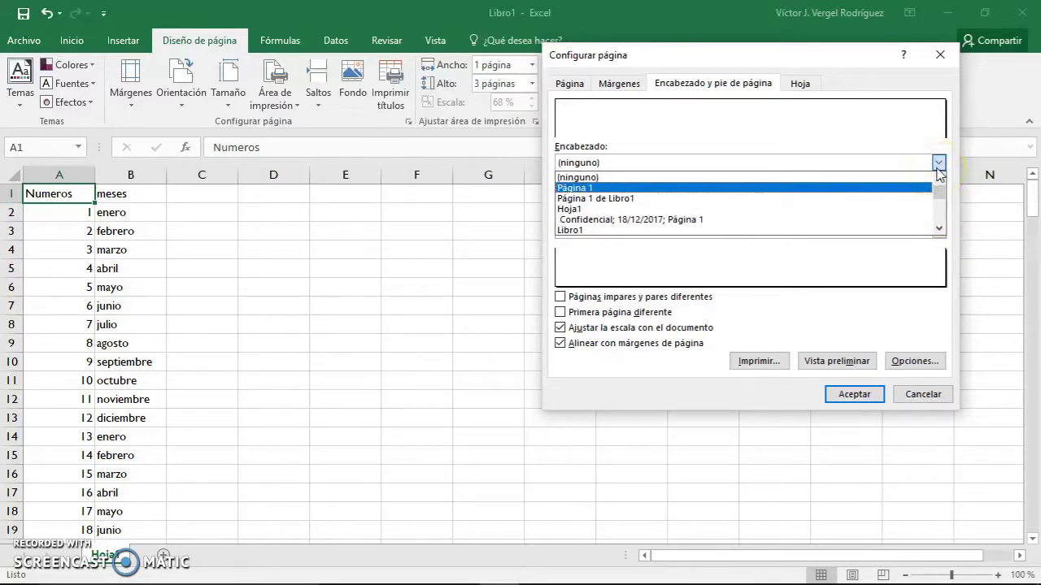
{"action": "left_click", "coordinate": [687, 199]}
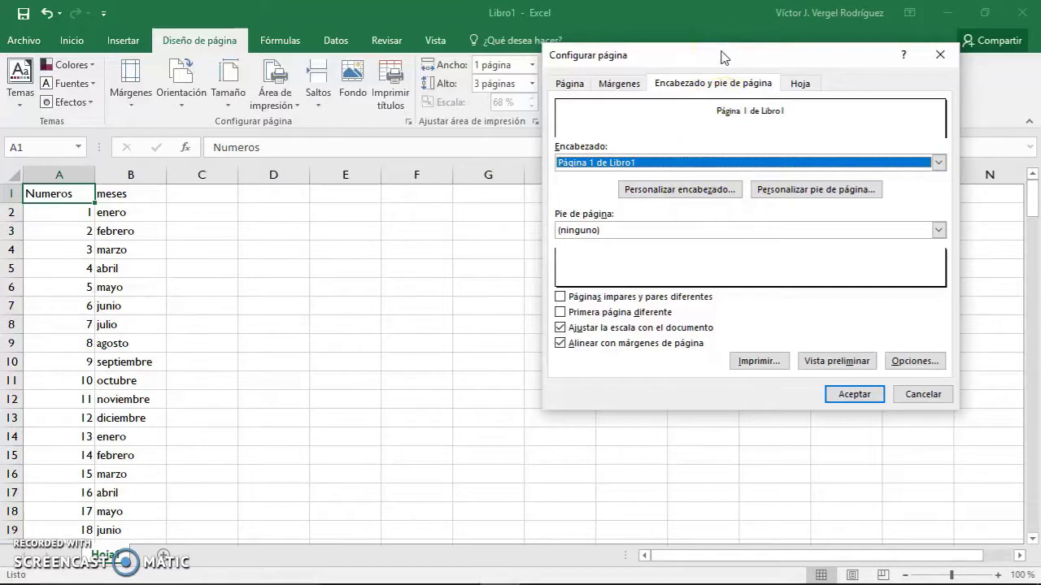
Fill the custom footer's left section with 'Página actual: &[Página]' and 'Páginas totales: &[Páginas]'
{"action": "left_click", "coordinate": [826, 192]}
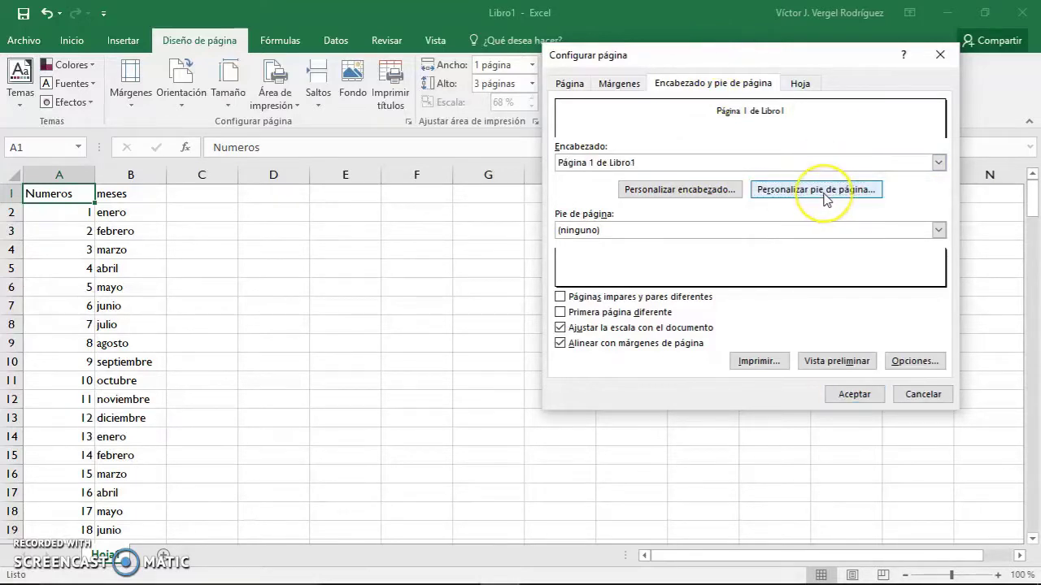
{"action": "left_click", "coordinate": [599, 267]}
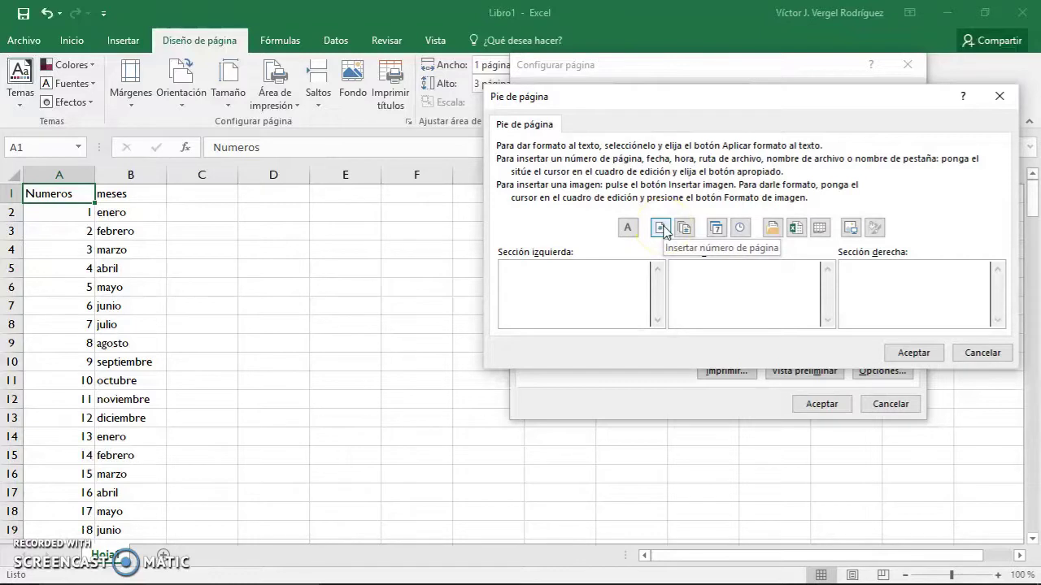
{"action": "left_click", "coordinate": [533, 293]}
{"action": "type", "text": "Página actual:"}
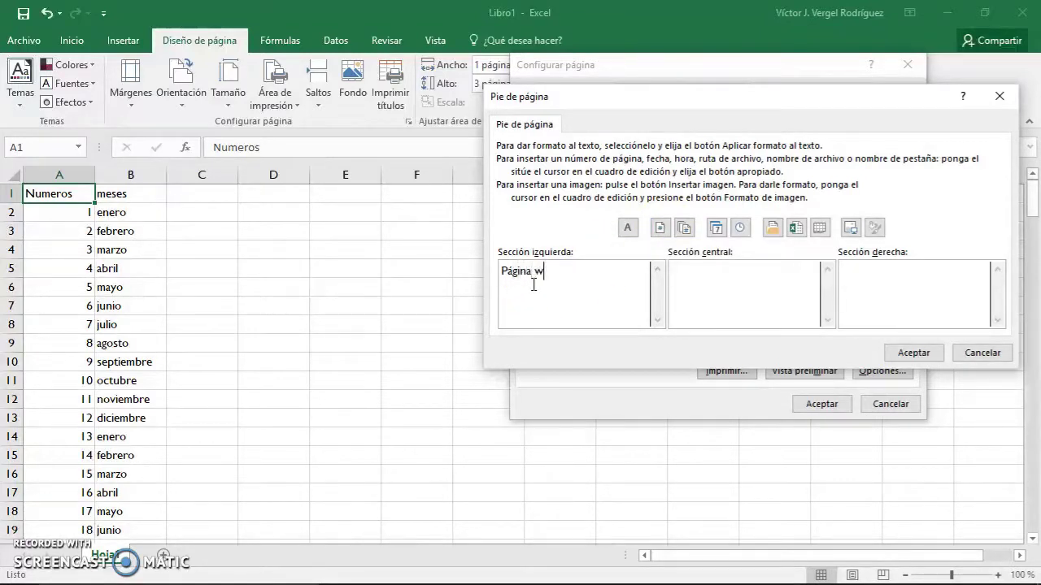
{"action": "left_click", "coordinate": [660, 230]}
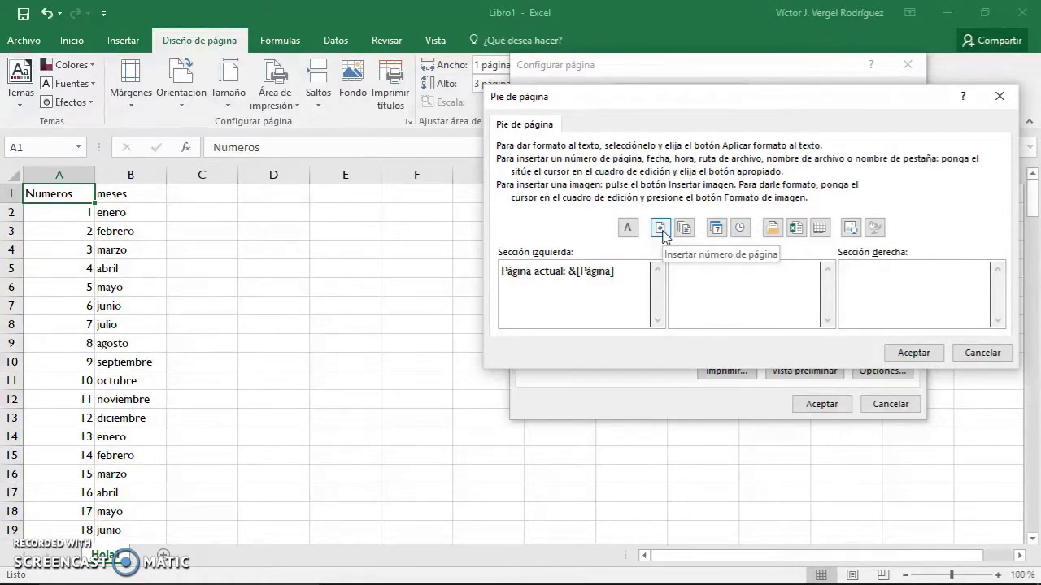
{"action": "left_click", "coordinate": [674, 262]}
{"action": "type", "text": "Páginas totales:"}
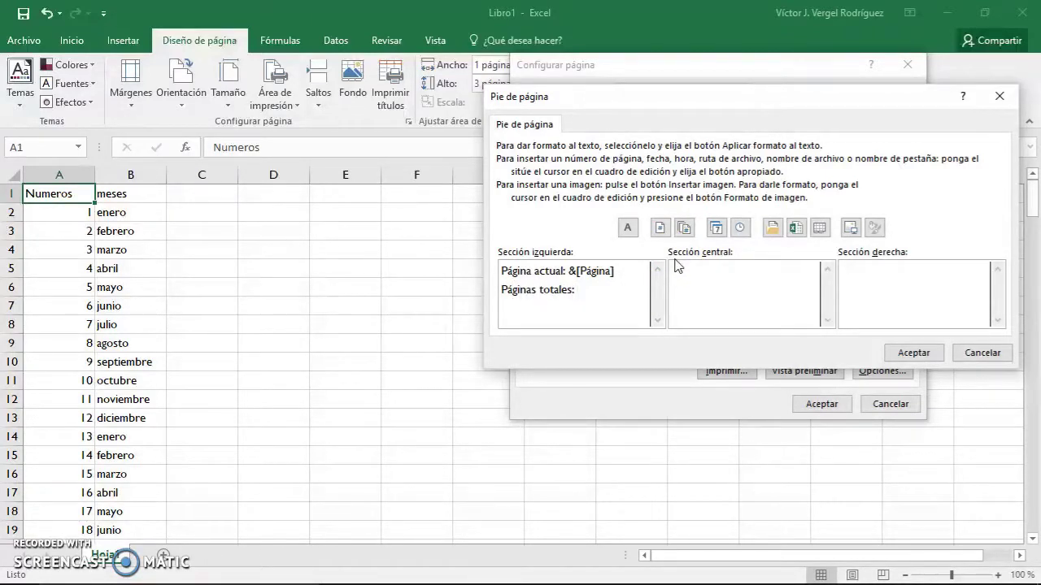
{"action": "left_click", "coordinate": [686, 227]}
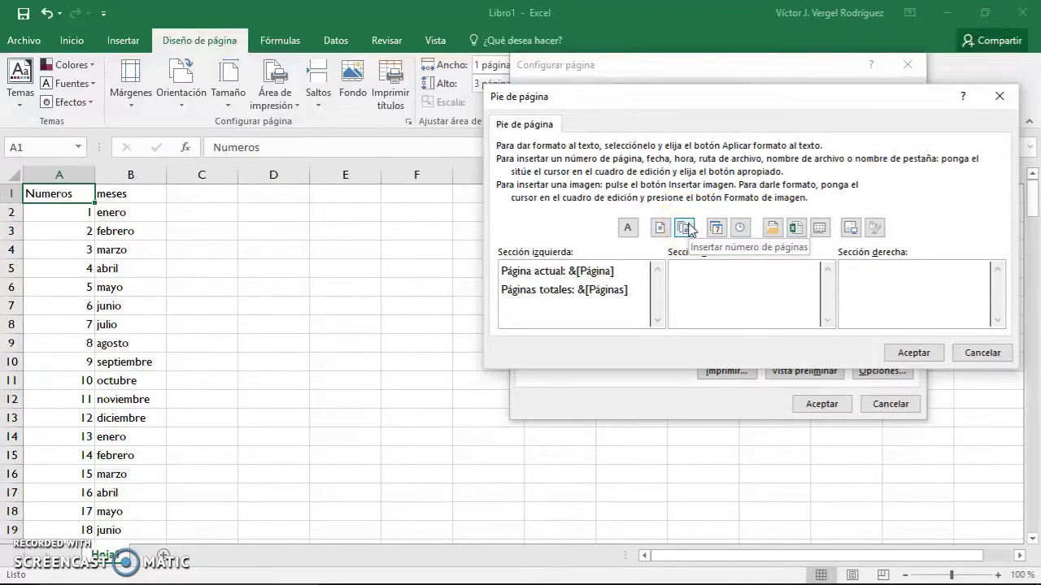
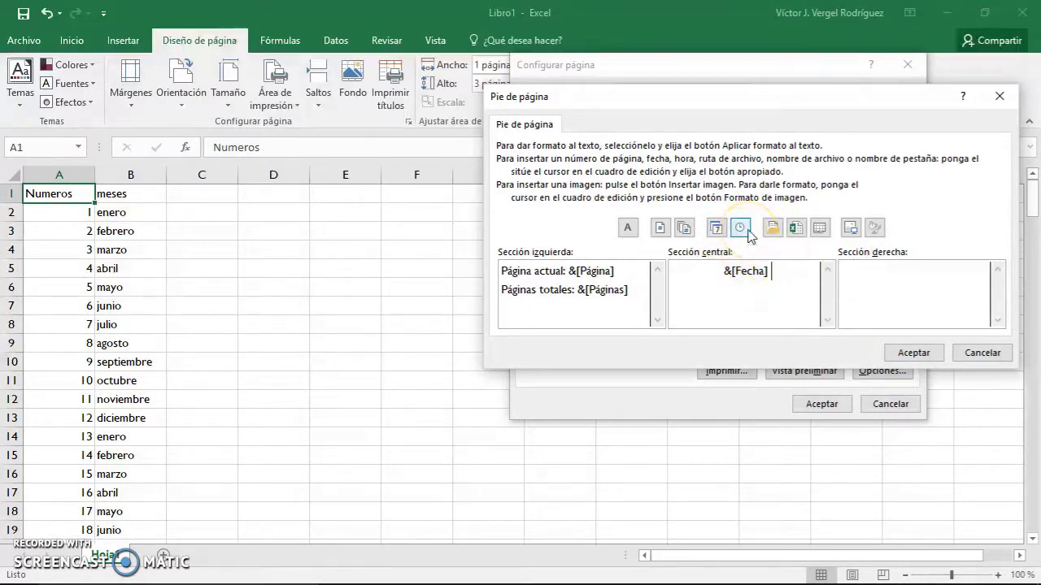
Start inserting a picture into the footer's right section and search Bing for a sculptor's name
{"action": "left_click", "coordinate": [882, 276]}
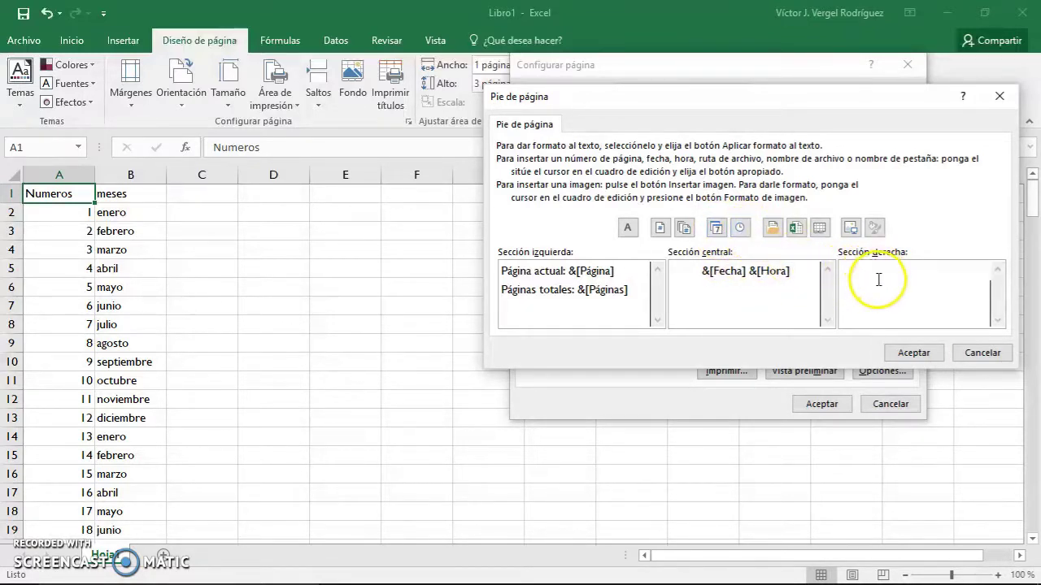
{"action": "left_click", "coordinate": [853, 229]}
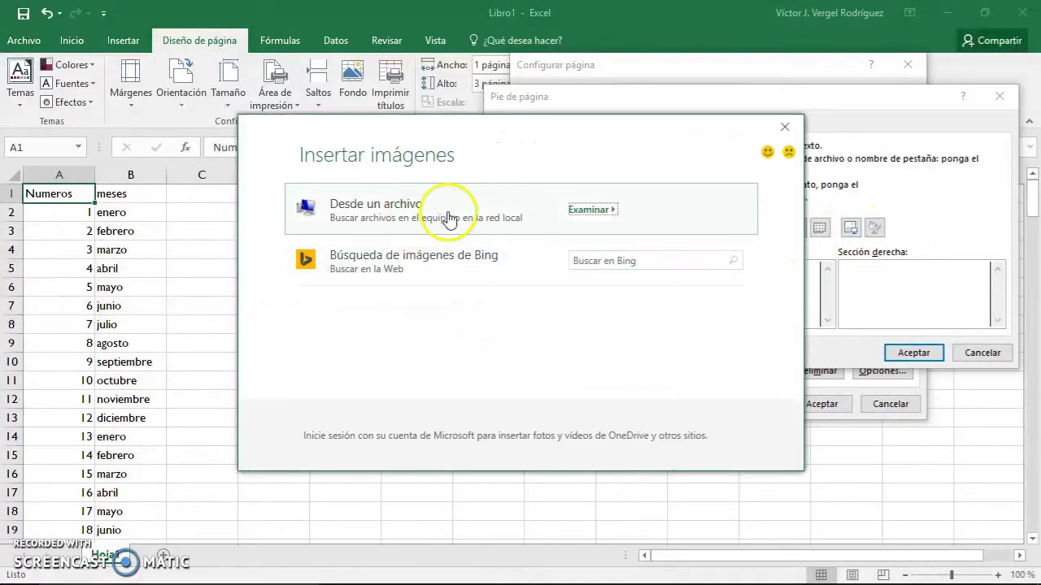
{"action": "left_click", "coordinate": [614, 261]}
{"action": "type", "text": "gregorio fernandez"}
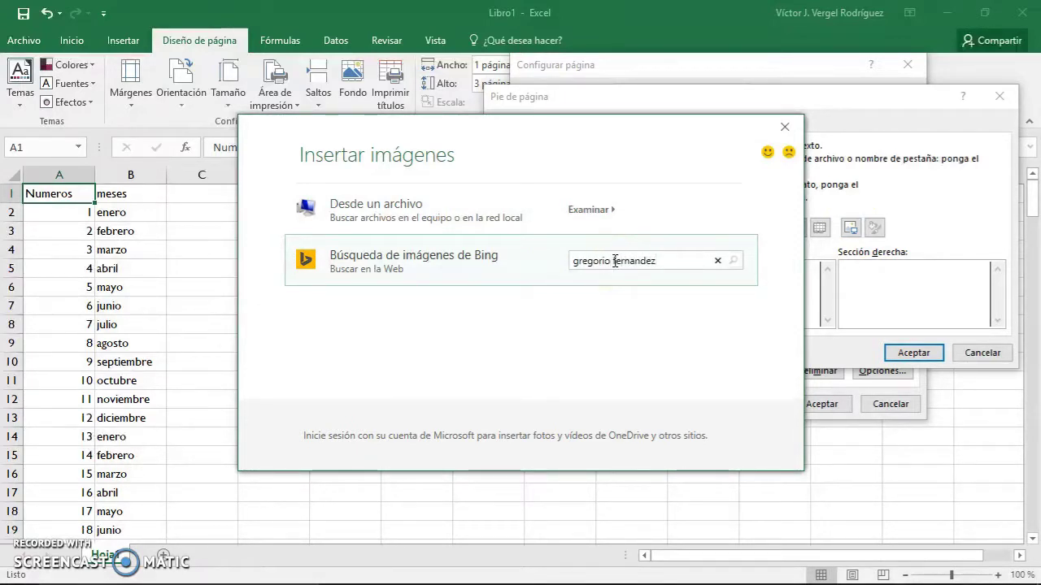
{"action": "key", "text": "Return"}
Browse the image results, then change the search query to 'logo'
{"action": "scroll", "coordinate": [602, 276], "scroll_direction": "down", "scroll_amount": 3}
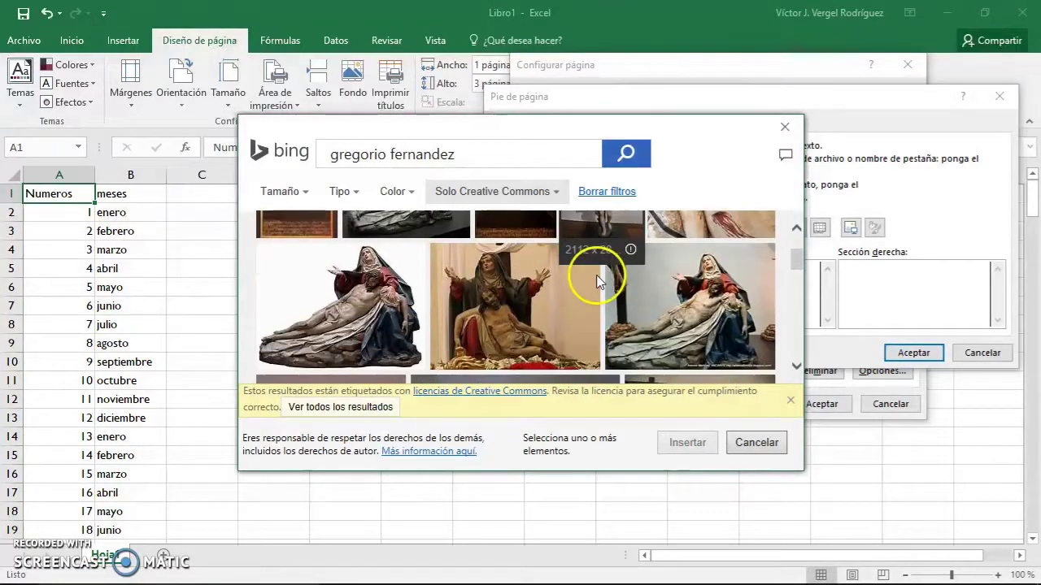
{"action": "scroll", "coordinate": [610, 301], "scroll_direction": "down", "scroll_amount": 3}
{"action": "scroll", "coordinate": [609, 301], "scroll_direction": "down", "scroll_amount": 2}
{"action": "scroll", "coordinate": [606, 300], "scroll_direction": "down", "scroll_amount": 2}
{"action": "scroll", "coordinate": [602, 302], "scroll_direction": "down", "scroll_amount": 2}
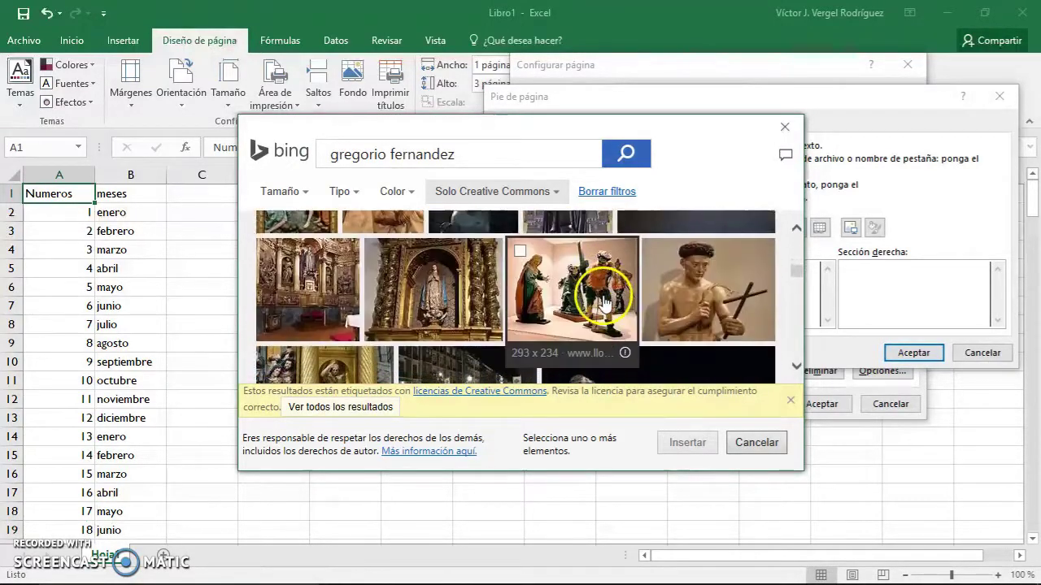
{"action": "scroll", "coordinate": [596, 303], "scroll_direction": "down", "scroll_amount": 2}
{"action": "scroll", "coordinate": [596, 301], "scroll_direction": "down", "scroll_amount": 2}
{"action": "scroll", "coordinate": [588, 290], "scroll_direction": "down", "scroll_amount": 1}
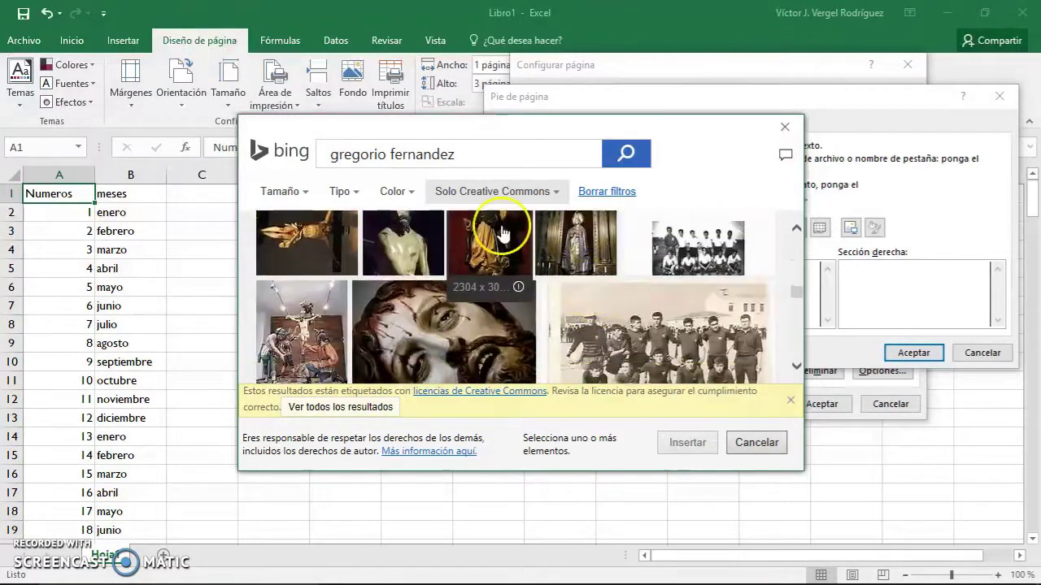
{"action": "left_click", "coordinate": [333, 151]}
{"action": "type", "text": "log"}
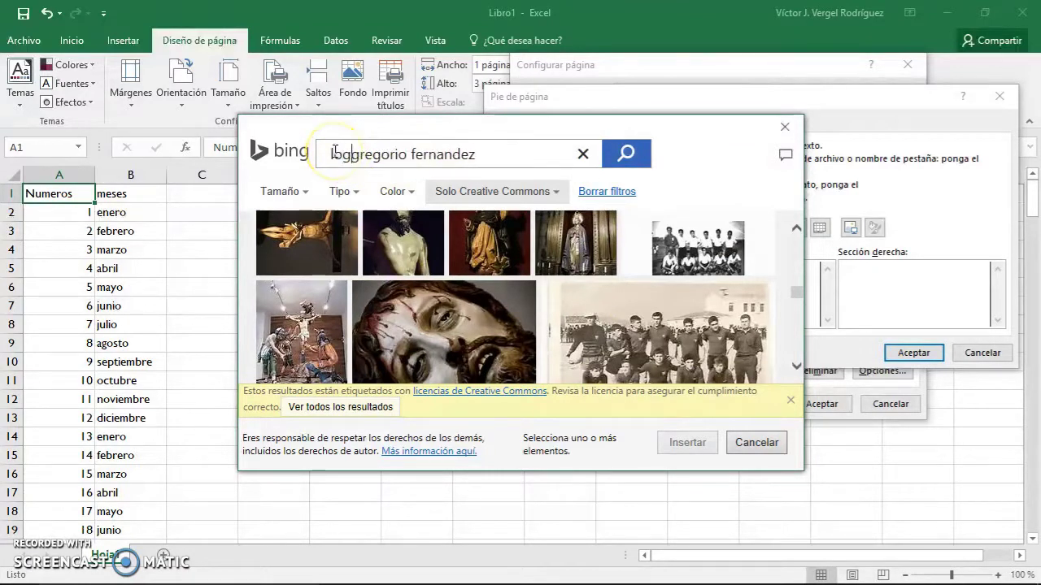
{"action": "type", "text": "o"}
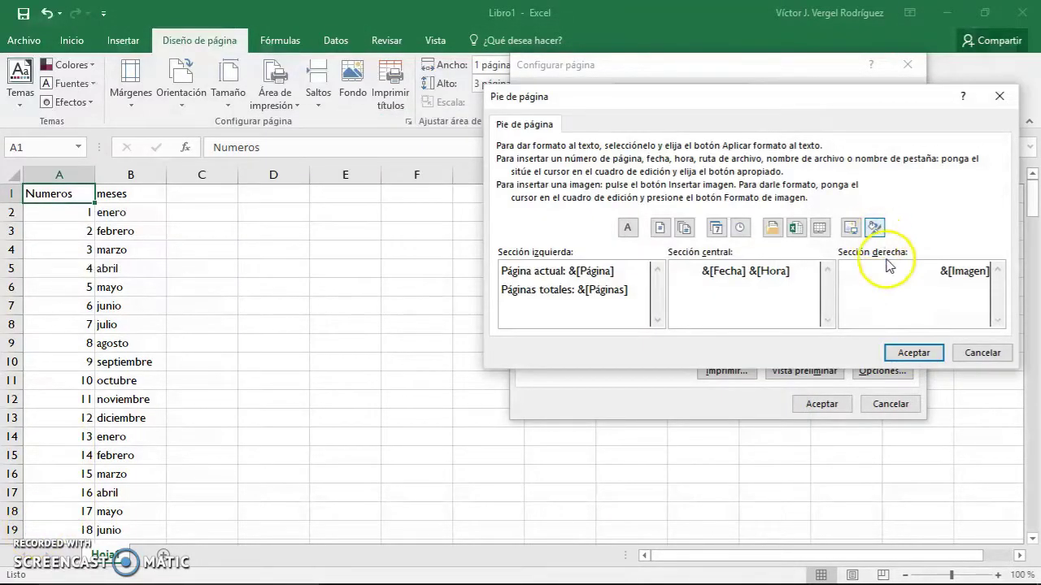
Check the footer picture's format, then confirm the footer and the page setup
{"action": "left_click", "coordinate": [875, 228]}
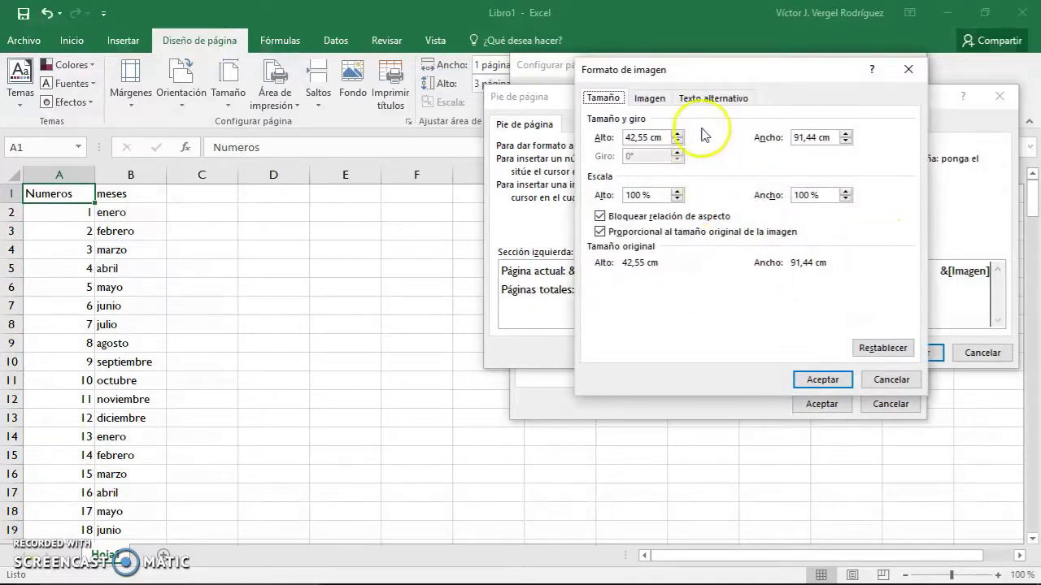
{"action": "left_click", "coordinate": [919, 72]}
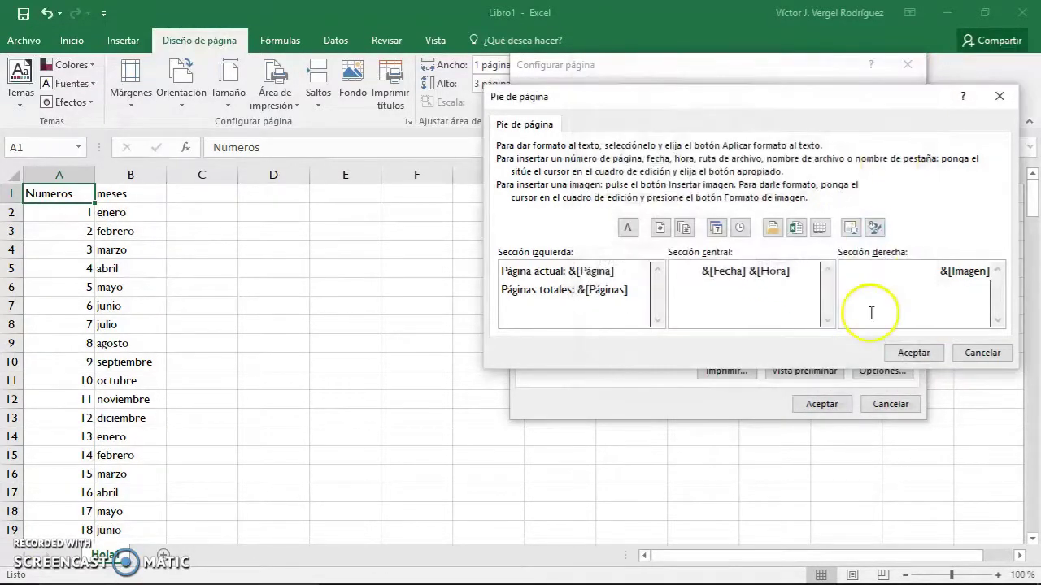
{"action": "left_click", "coordinate": [911, 353]}
{"action": "left_click", "coordinate": [831, 410]}
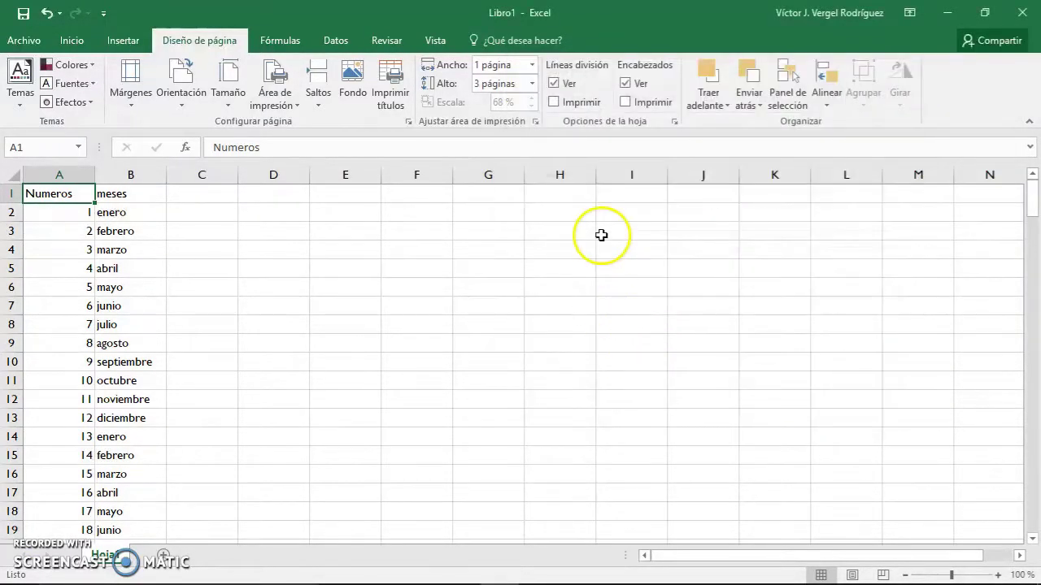
Reopen page setup and preview the whole printed page
{"action": "left_click", "coordinate": [407, 122]}
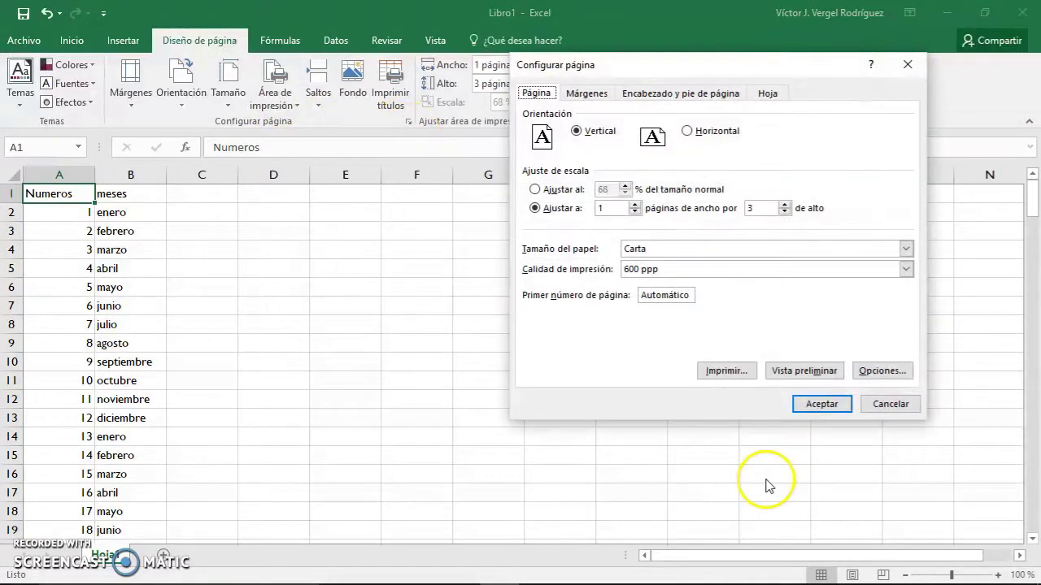
{"action": "left_click", "coordinate": [792, 370]}
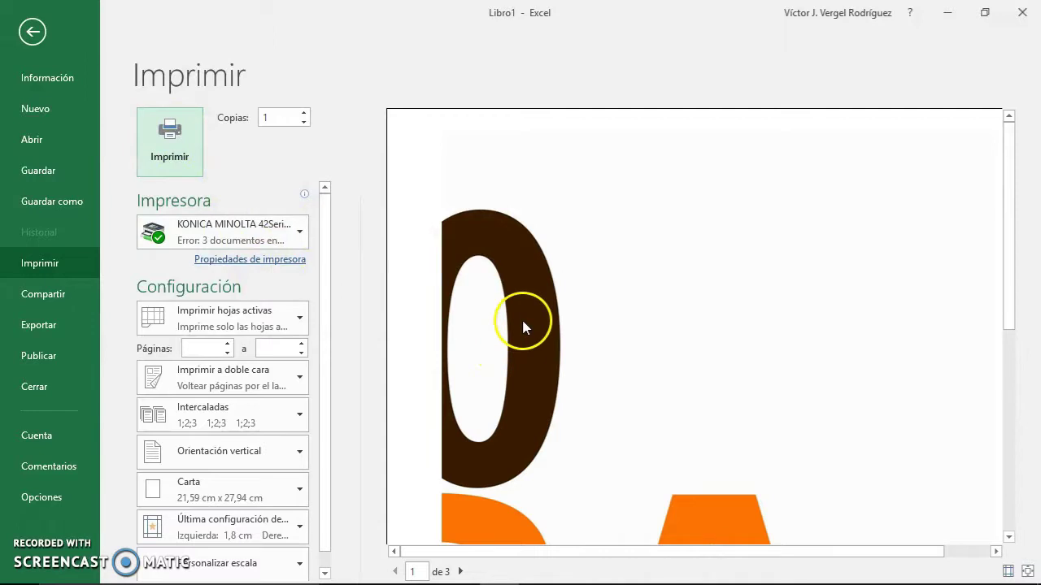
{"action": "left_click", "coordinate": [691, 318]}
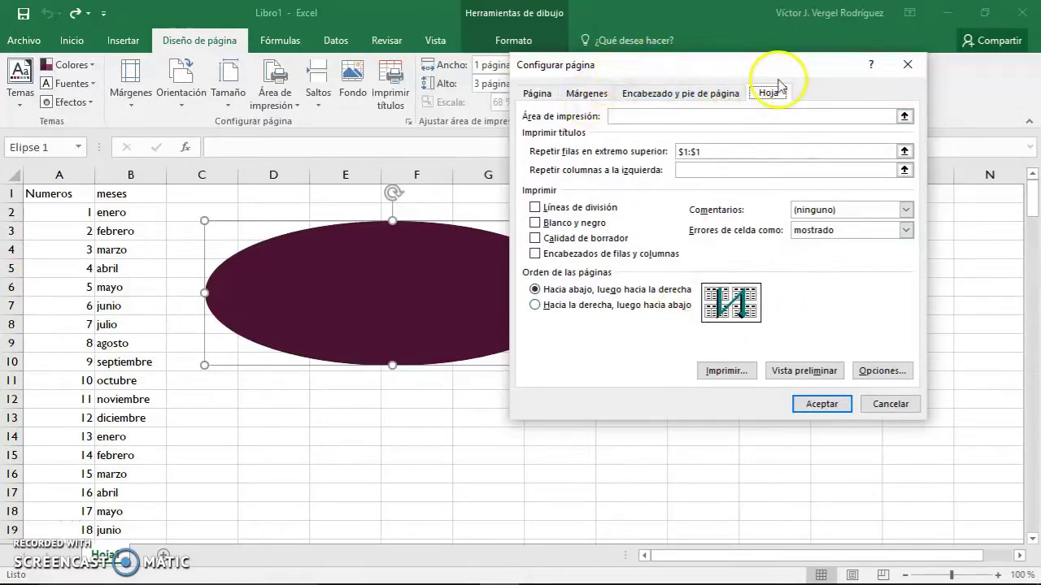
Enable gridline printing, check it in print preview at actual size, and return to the sheet
{"action": "left_click_drag", "start_coordinate": [789, 70], "coordinate": [663, 80]}
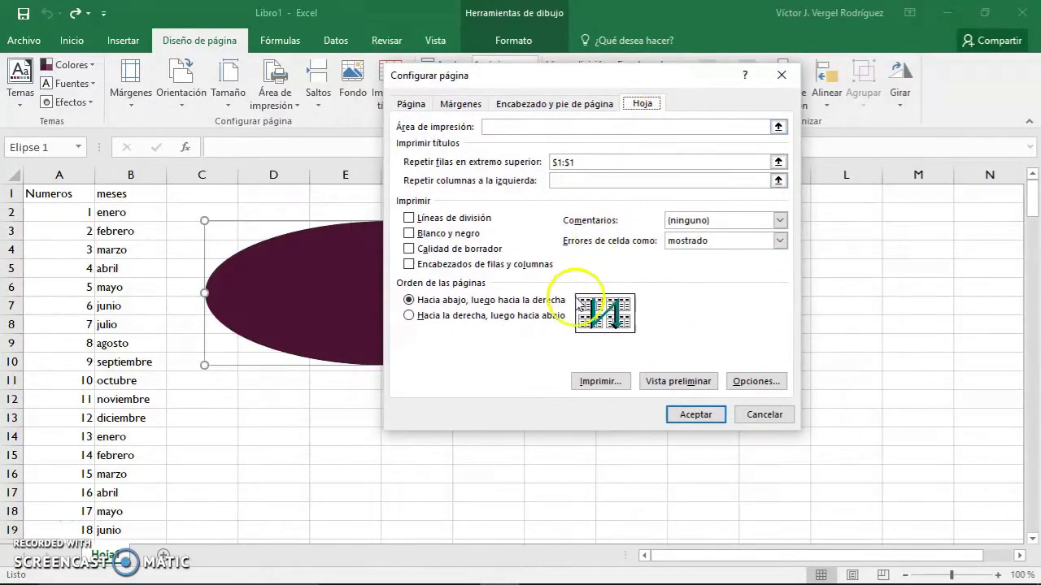
{"action": "left_click", "coordinate": [480, 220]}
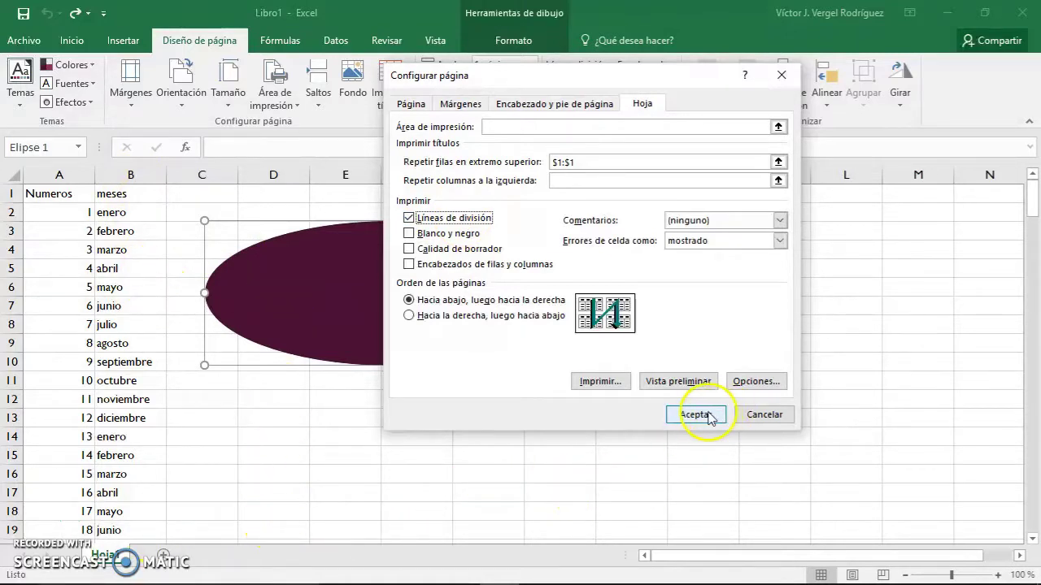
{"action": "left_click", "coordinate": [680, 382]}
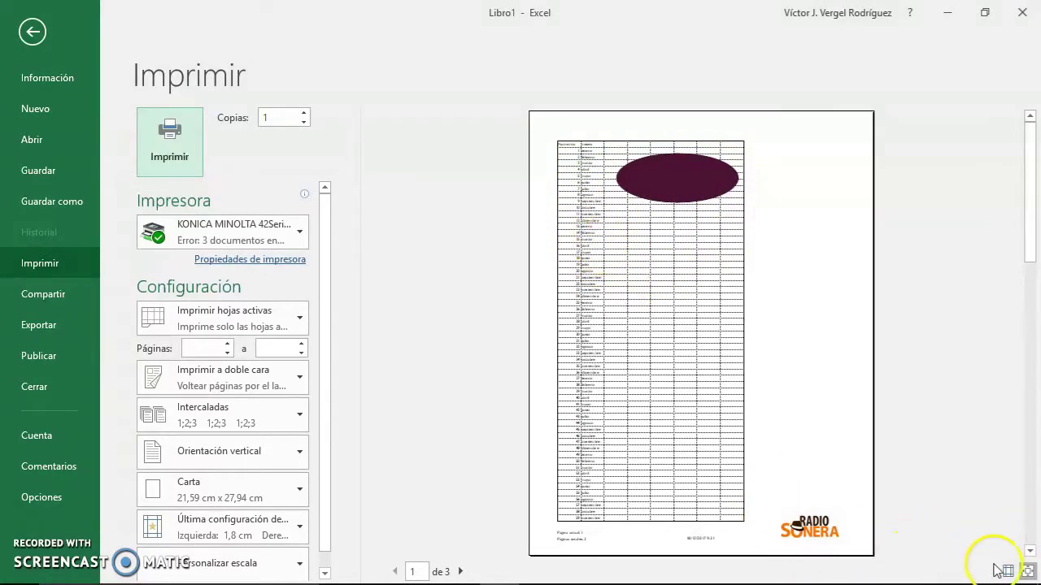
{"action": "left_click", "coordinate": [661, 295]}
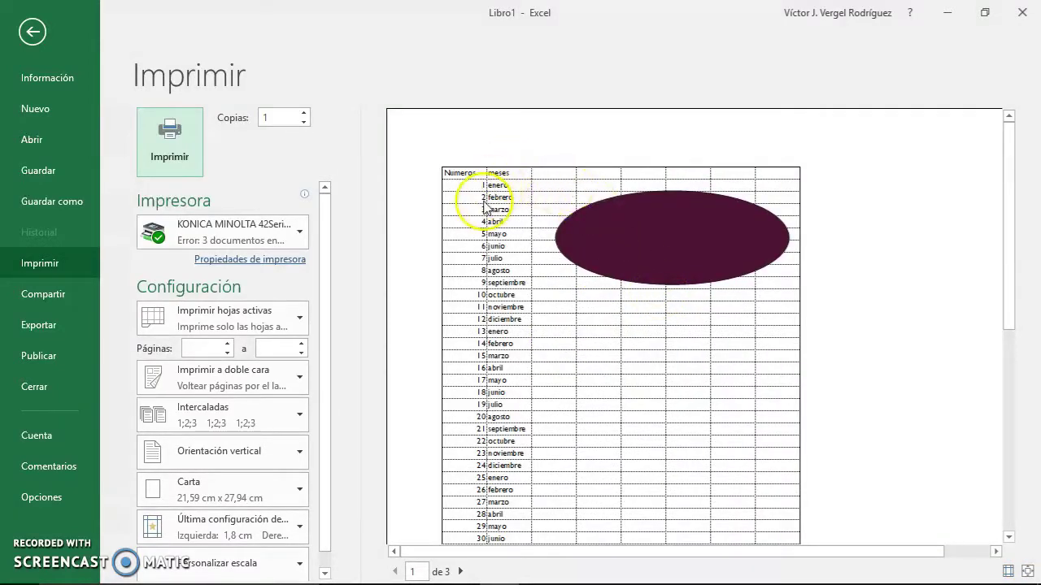
{"action": "left_click", "coordinate": [33, 32]}
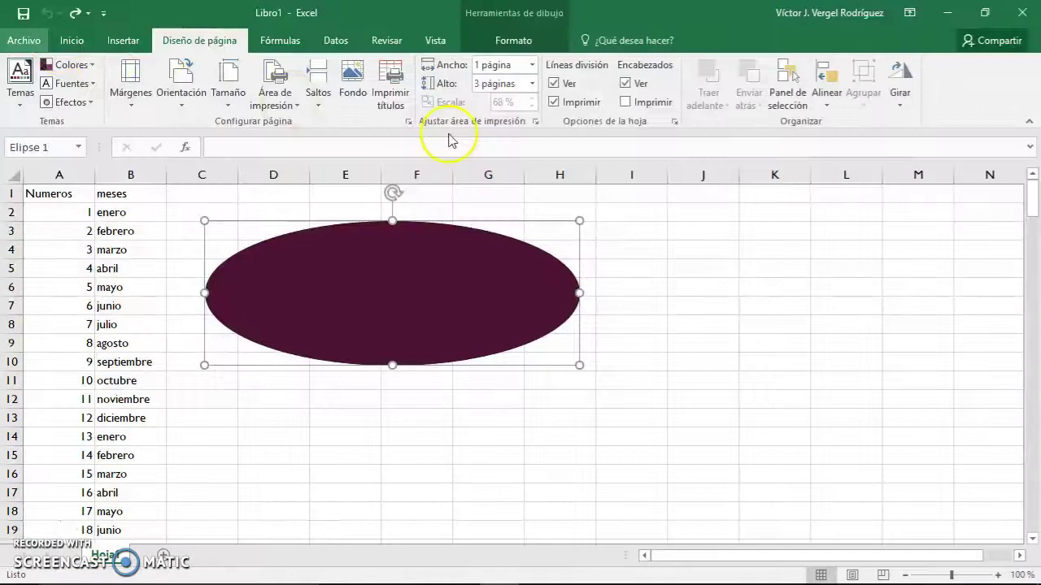
{"action": "left_click", "coordinate": [407, 122]}
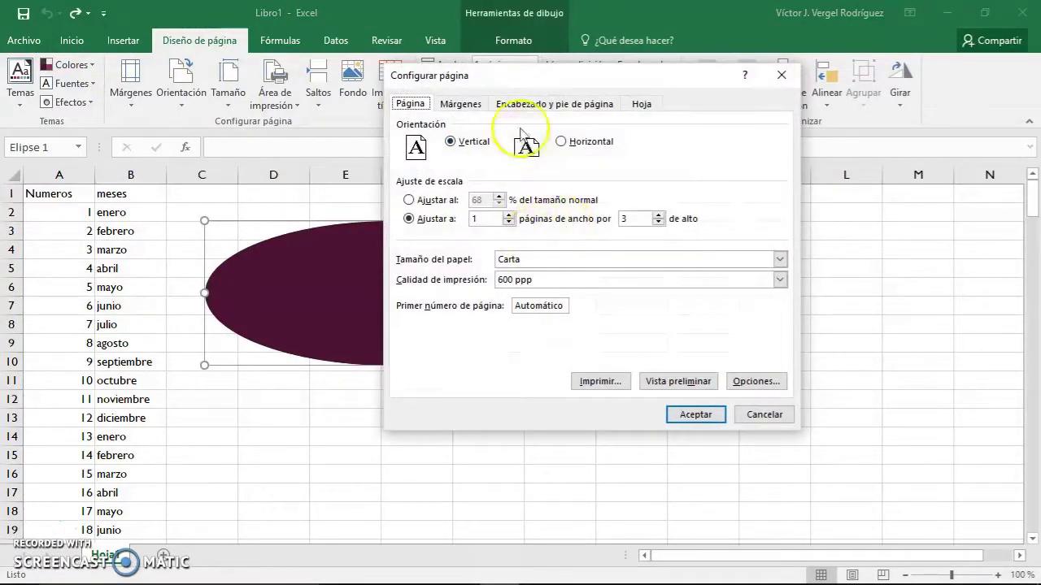
{"action": "left_click", "coordinate": [643, 103]}
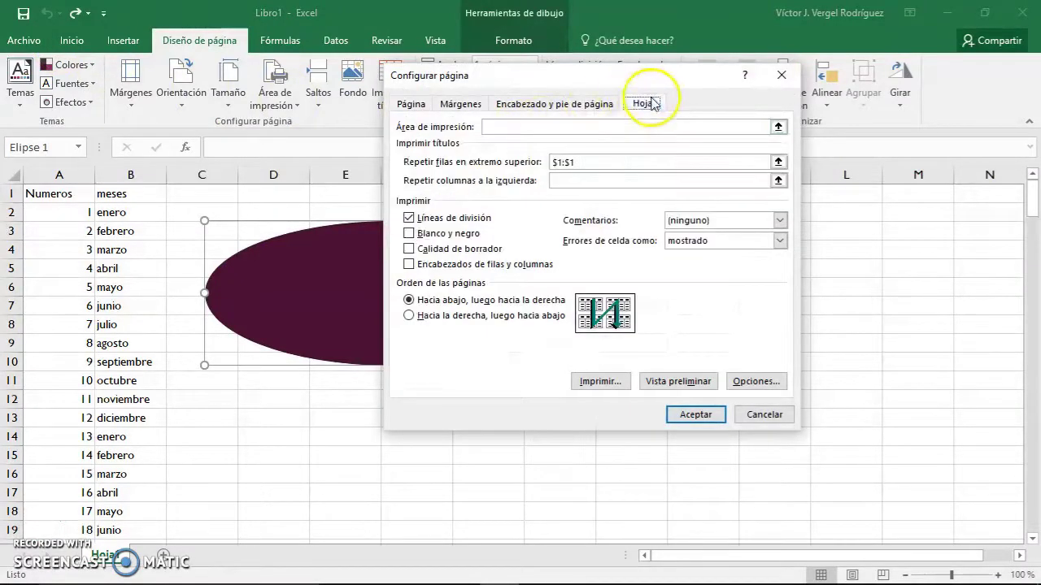
{"action": "left_click", "coordinate": [442, 220]}
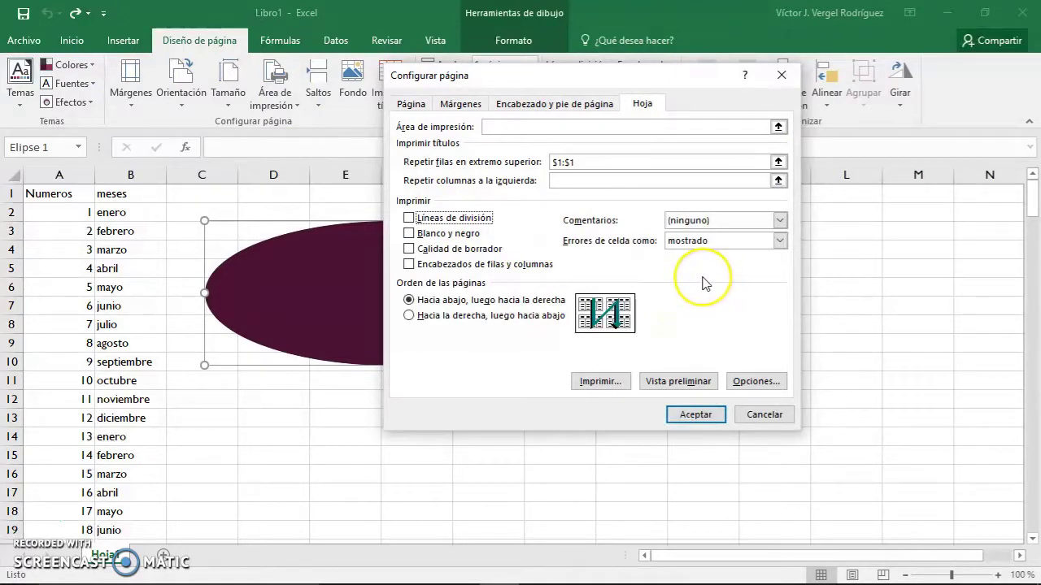
{"action": "left_click", "coordinate": [716, 220]}
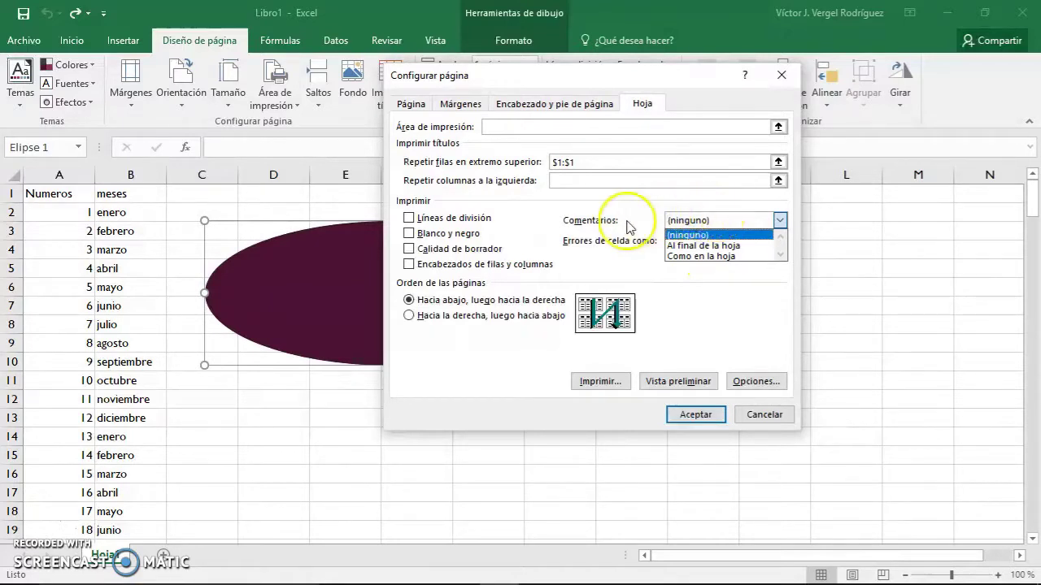
{"action": "left_click", "coordinate": [624, 213]}
{"action": "left_click", "coordinate": [782, 81]}
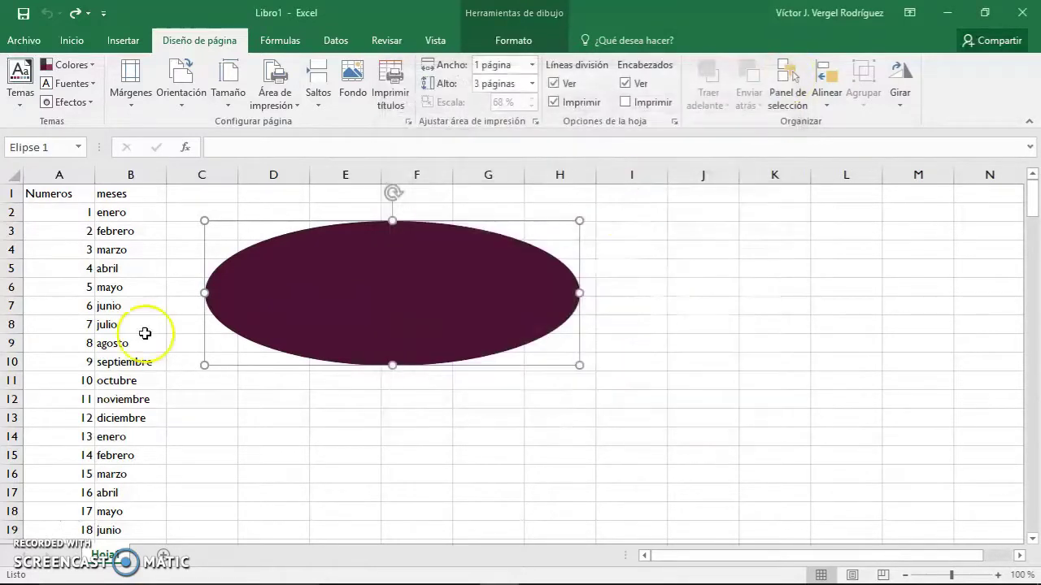
{"action": "left_click", "coordinate": [145, 287]}
Add the comment 'Este es el mes de las flores' to cell B6
{"action": "right_click", "coordinate": [122, 293]}
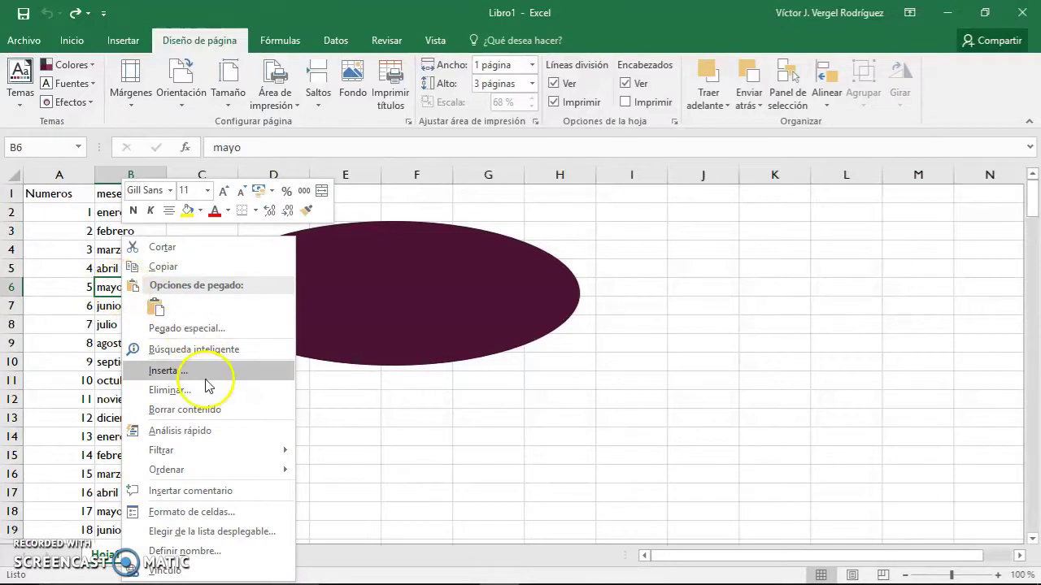
{"action": "left_click", "coordinate": [213, 492]}
{"action": "type", "text": "Este es el mes de las flores"}
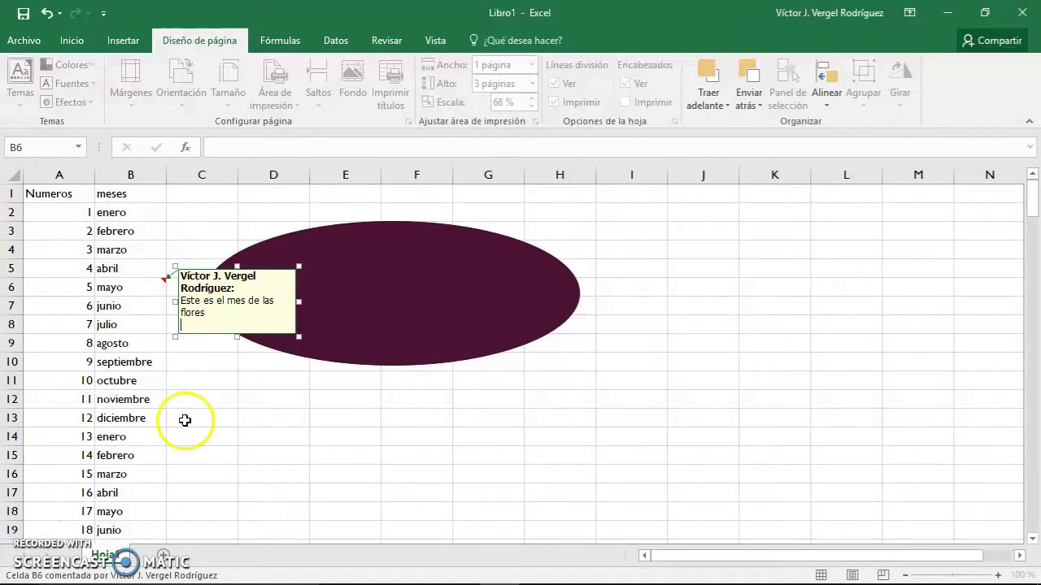
{"action": "left_click", "coordinate": [202, 402]}
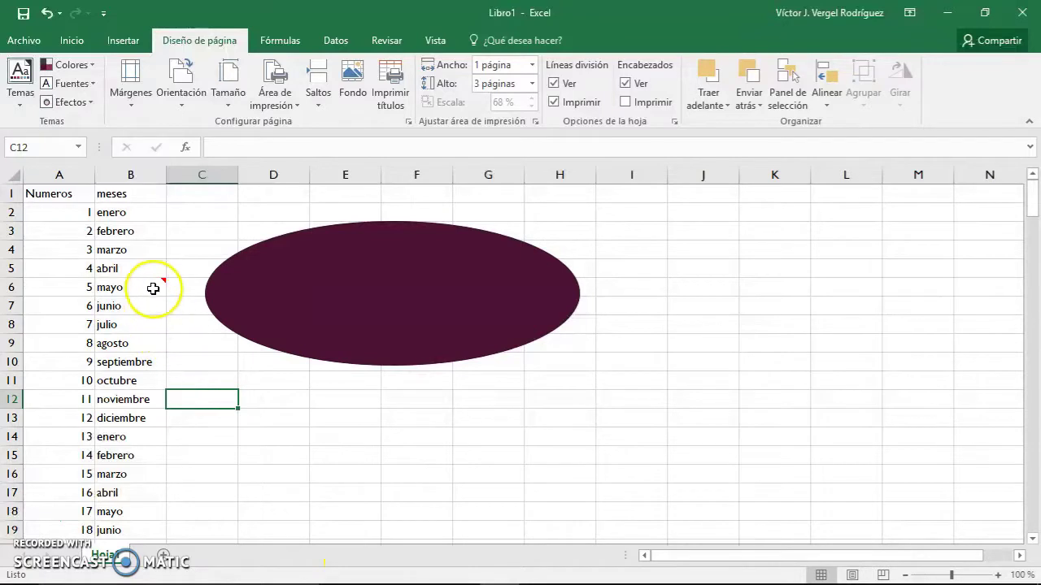
{"action": "mouse_move", "coordinate": [153, 287]}
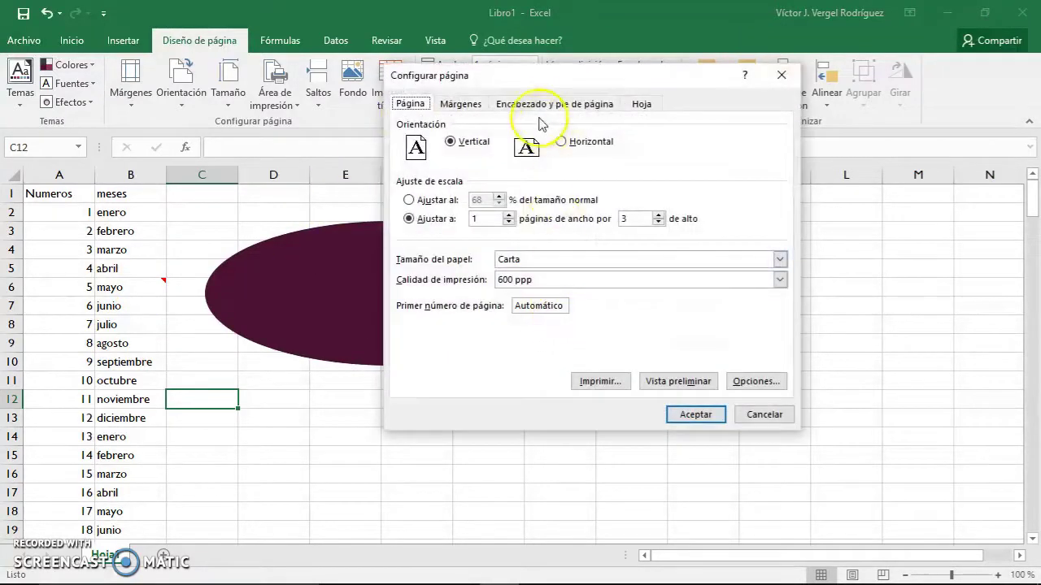
On the page setup Sheet tab, leave comment printing set to (ninguno)
{"action": "left_click", "coordinate": [551, 103]}
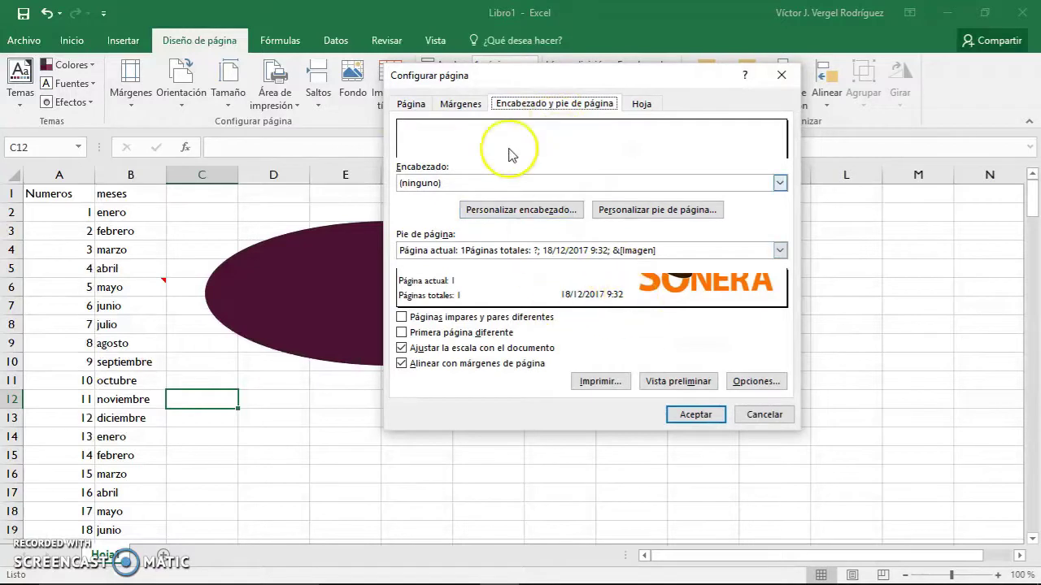
{"action": "left_click", "coordinate": [640, 103]}
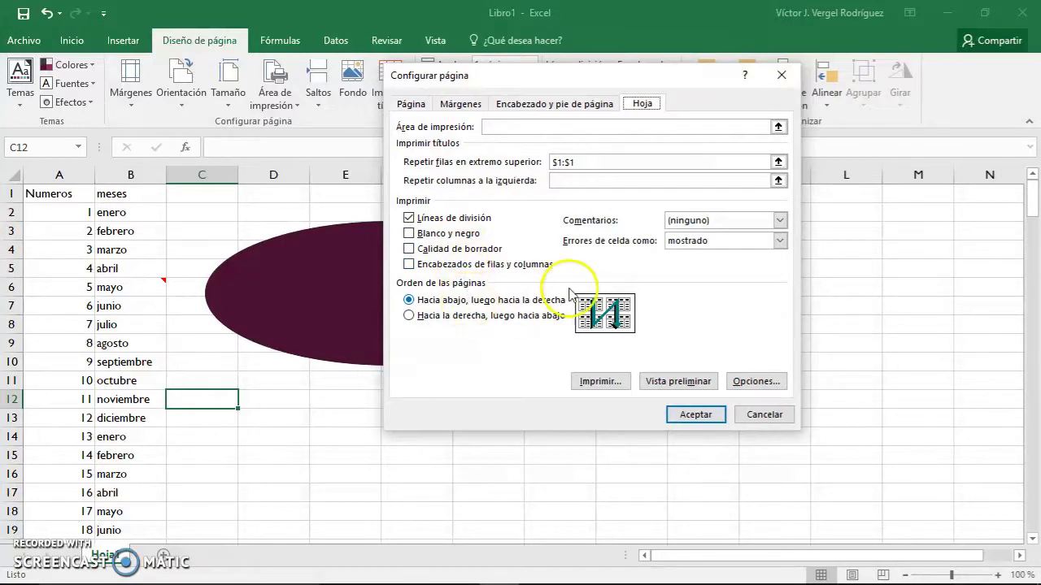
{"action": "left_click", "coordinate": [720, 220]}
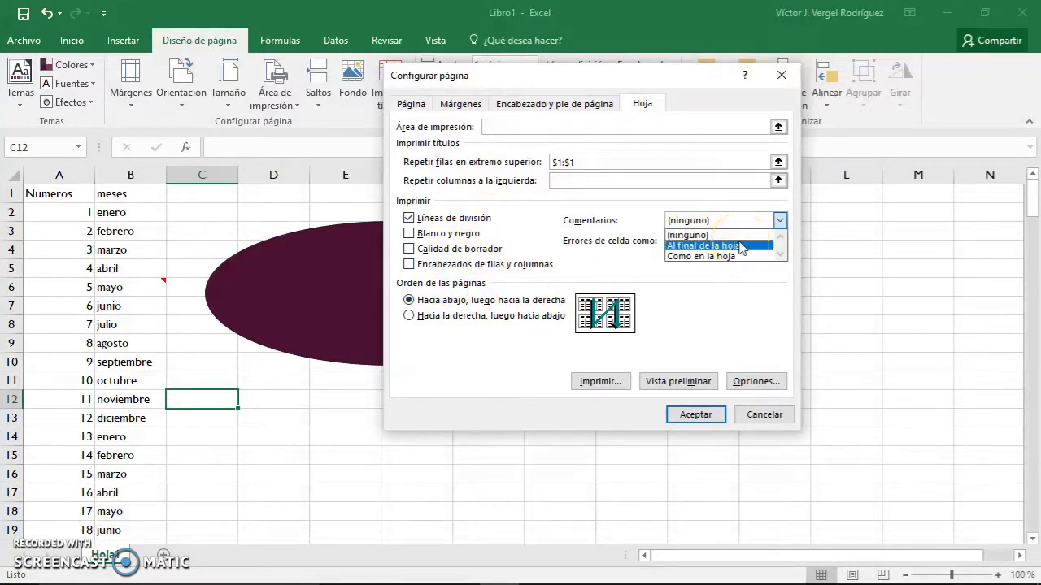
{"action": "left_click", "coordinate": [591, 248]}
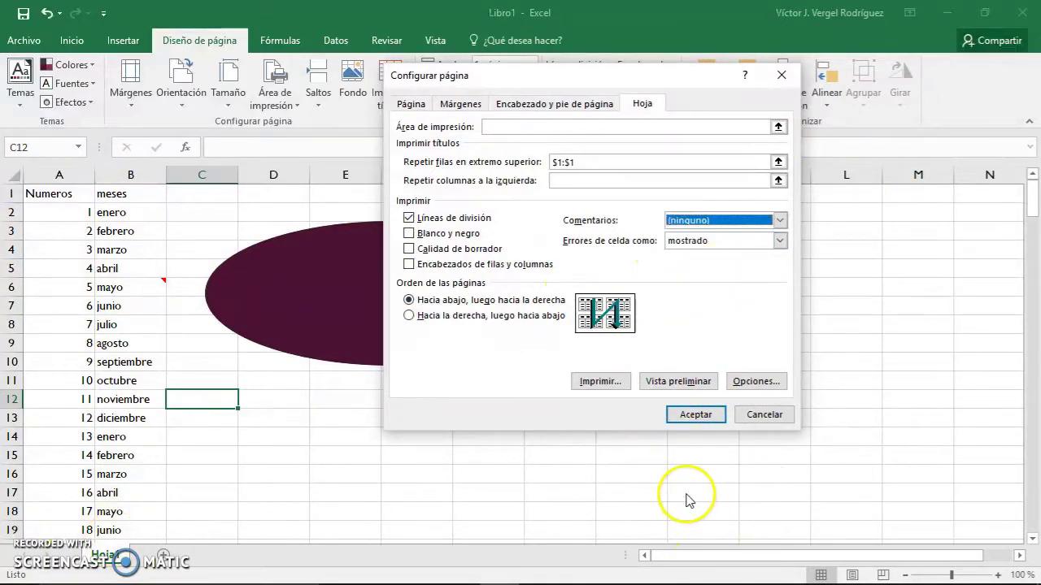
Switch page order to across, then back to down, close page setup, and check the Saltos menu
{"action": "left_click", "coordinate": [479, 315]}
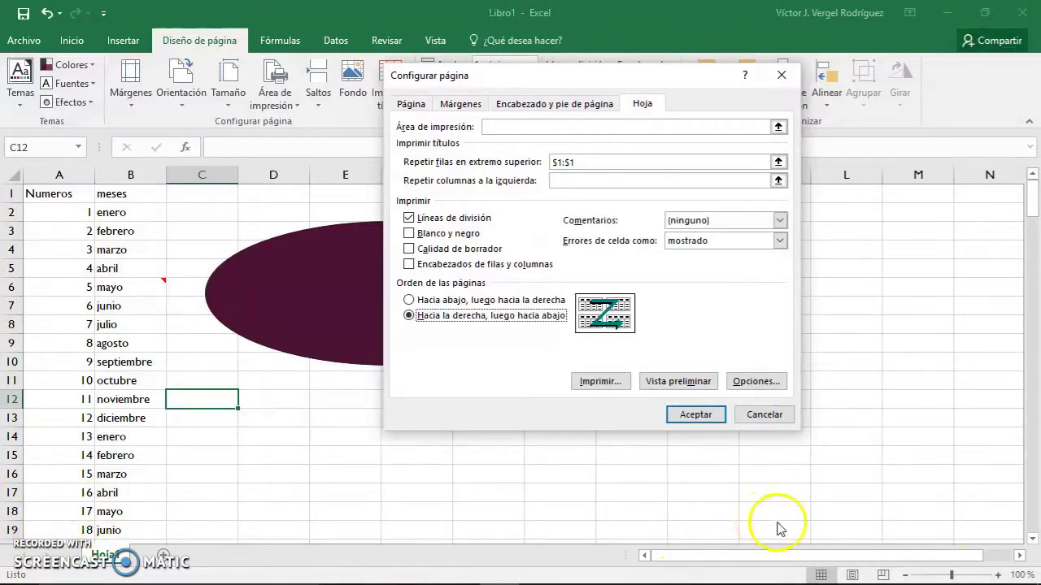
{"action": "left_click", "coordinate": [476, 300]}
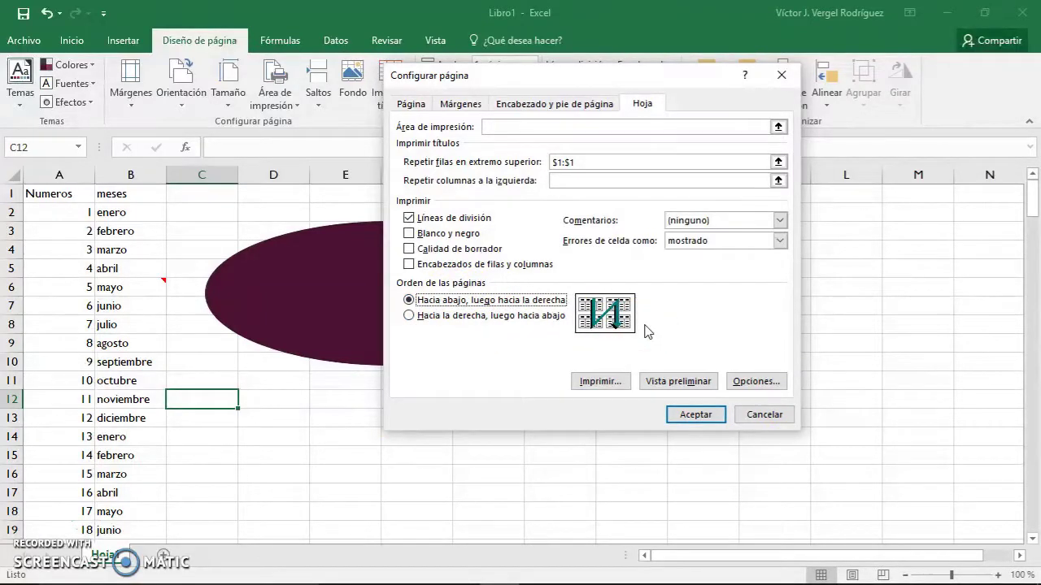
{"action": "left_click", "coordinate": [731, 340]}
{"action": "key", "text": "Return"}
{"action": "left_click", "coordinate": [324, 110]}
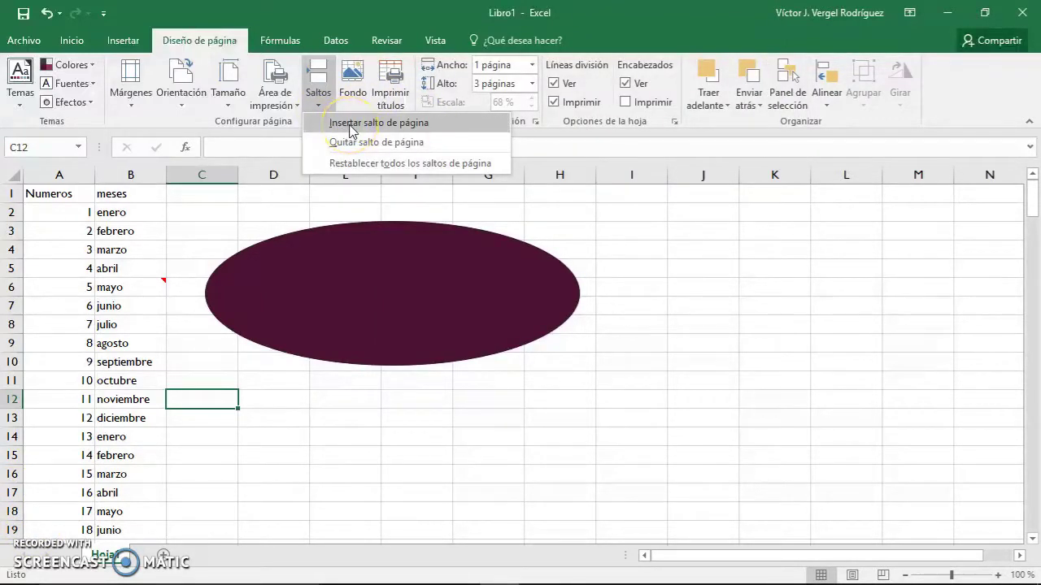
{"action": "left_click", "coordinate": [350, 123]}
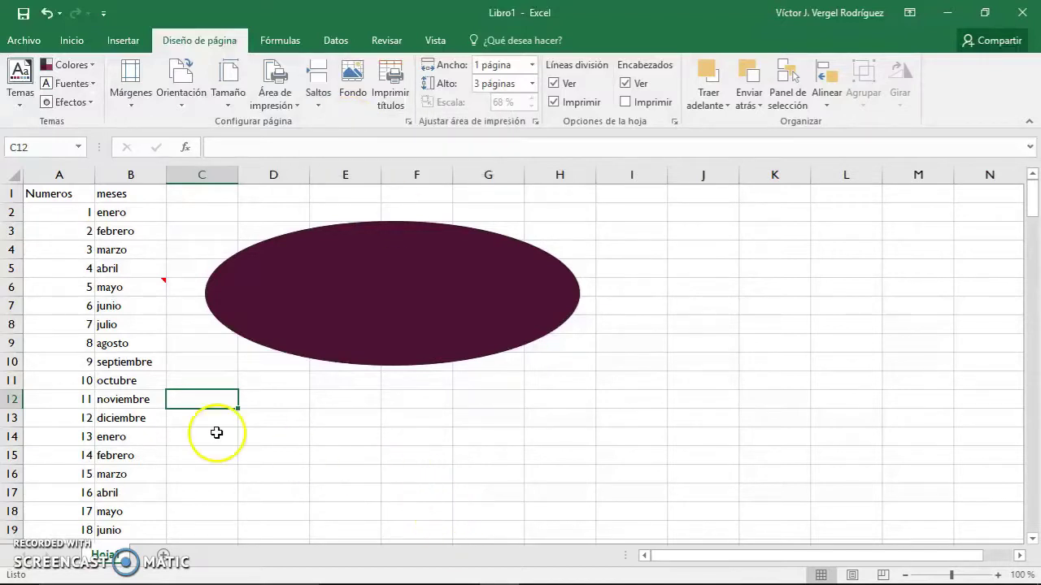
Start a note below the picture in Temario Excel.docx, then open Excel's print preview
{"action": "mouse_move", "coordinate": [447, 581]}
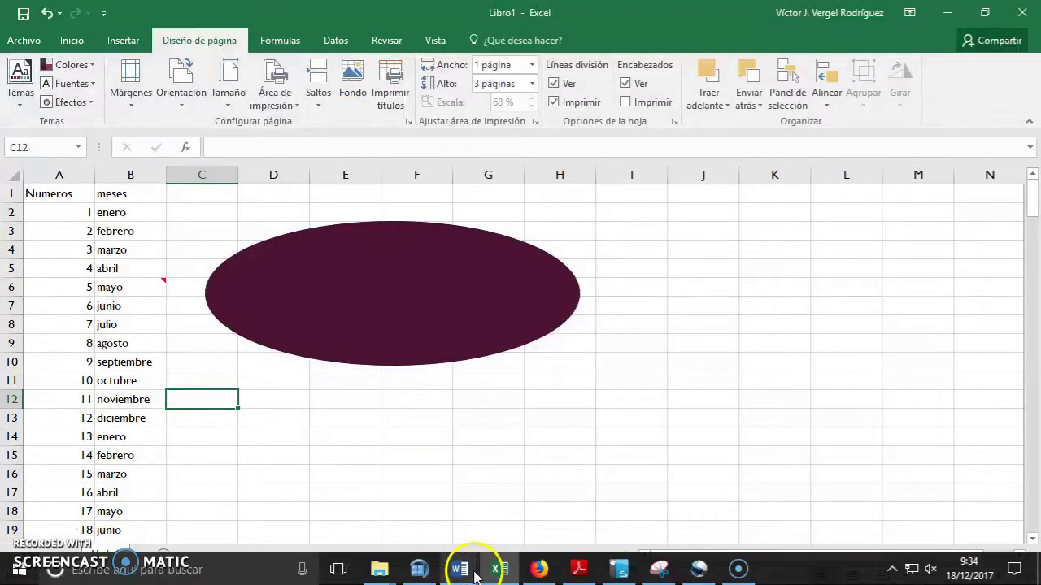
{"action": "mouse_move", "coordinate": [413, 516]}
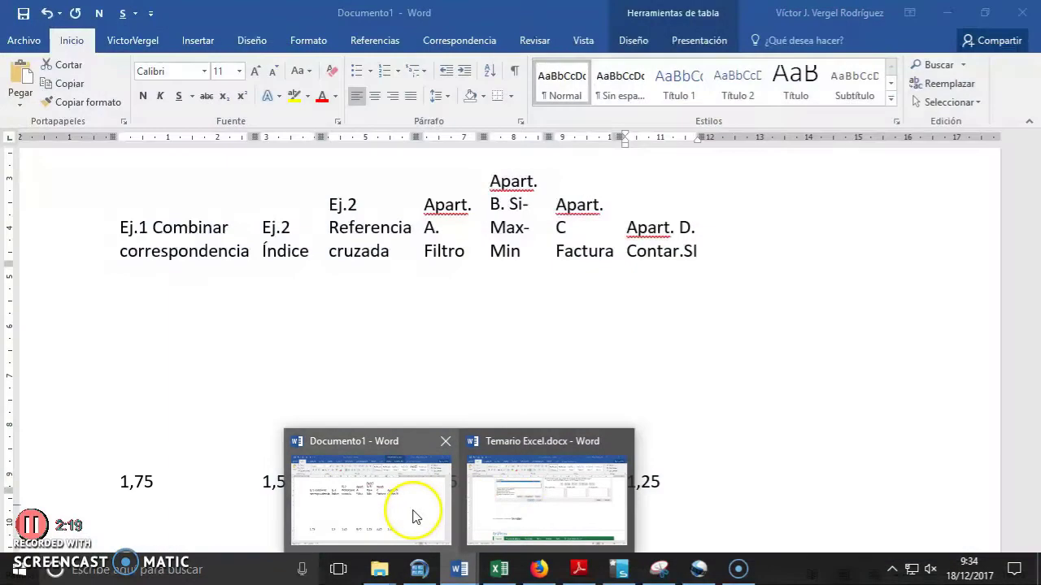
{"action": "left_click", "coordinate": [512, 493]}
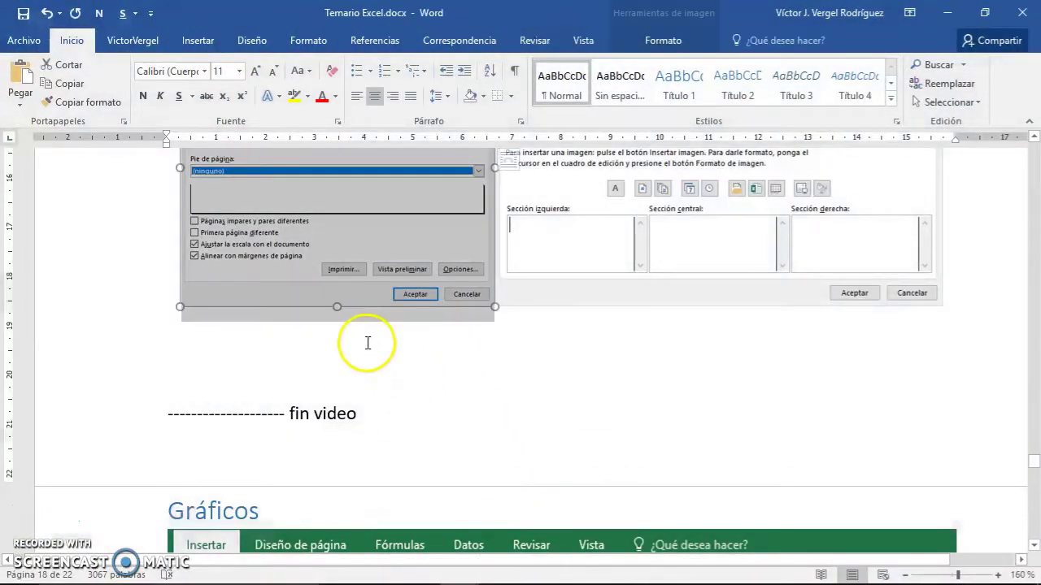
{"action": "left_click", "coordinate": [368, 343]}
{"action": "type", "text": "Ta"}
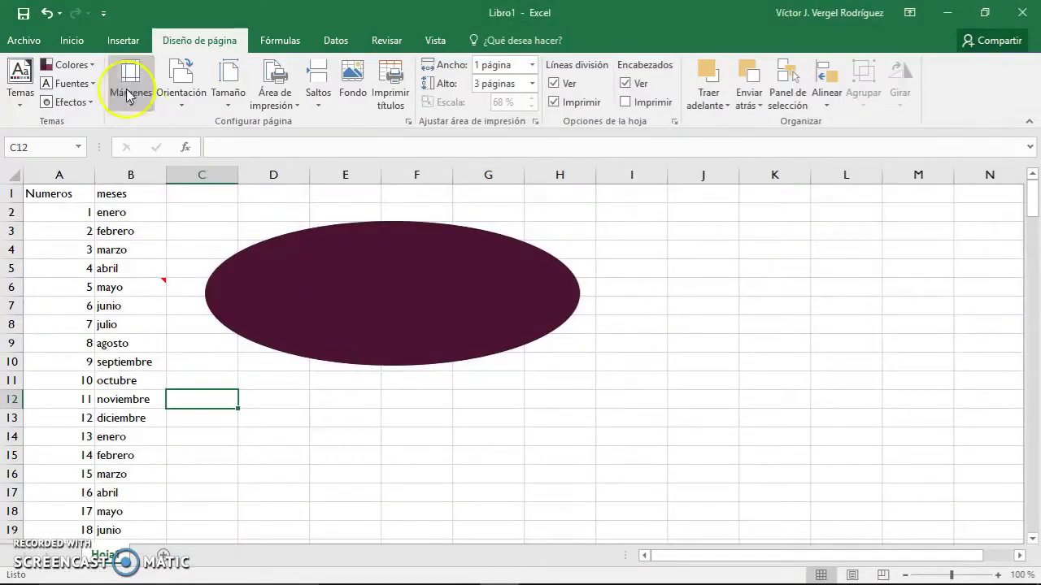
{"action": "left_click", "coordinate": [409, 121]}
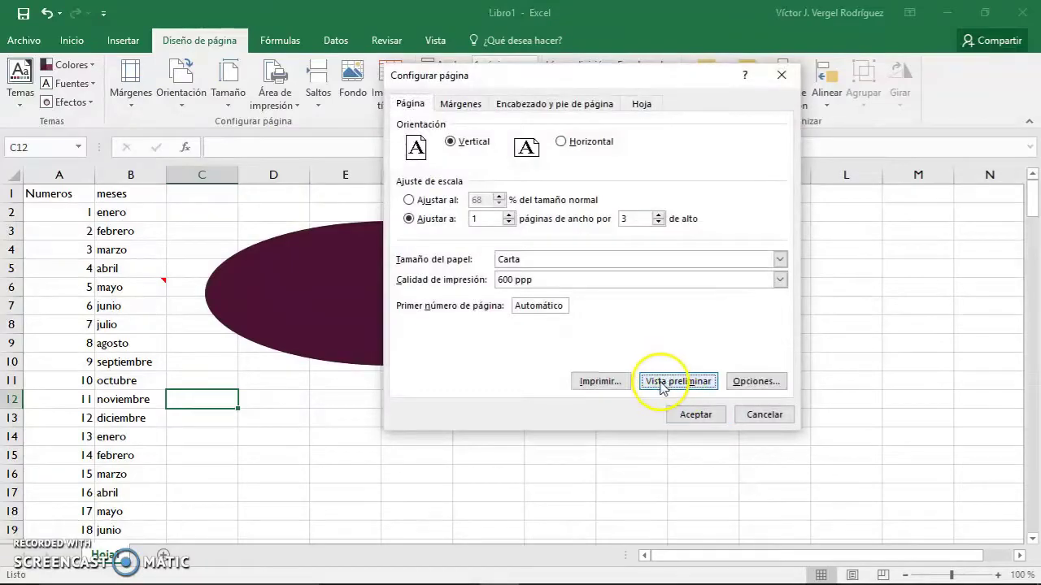
{"action": "left_click", "coordinate": [671, 379]}
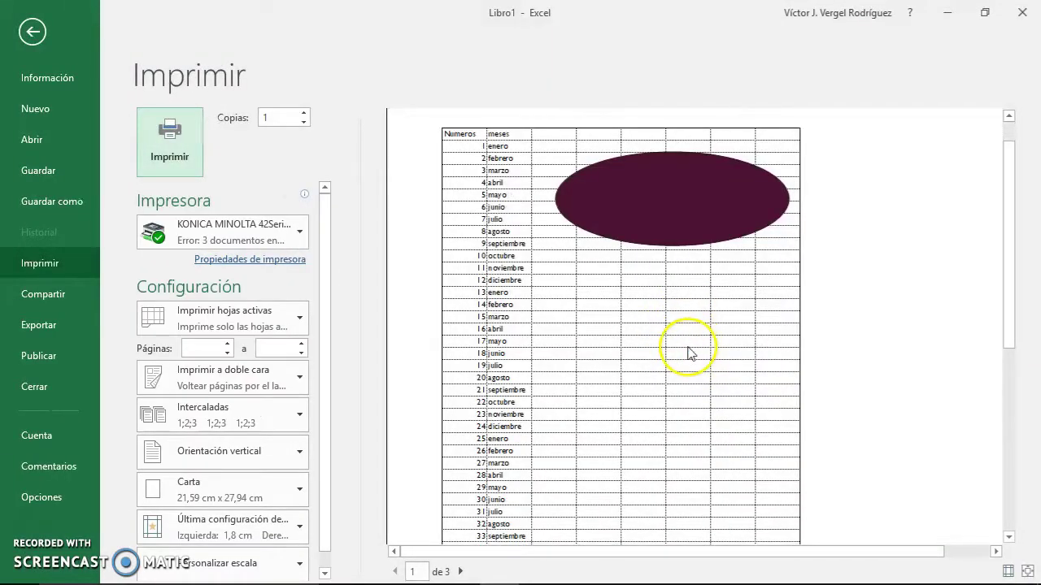
Zoom out and page through all three preview pages, then return to the sheet
{"action": "left_click", "coordinate": [687, 352]}
{"action": "scroll", "coordinate": [495, 379], "scroll_direction": "down", "scroll_amount": 3}
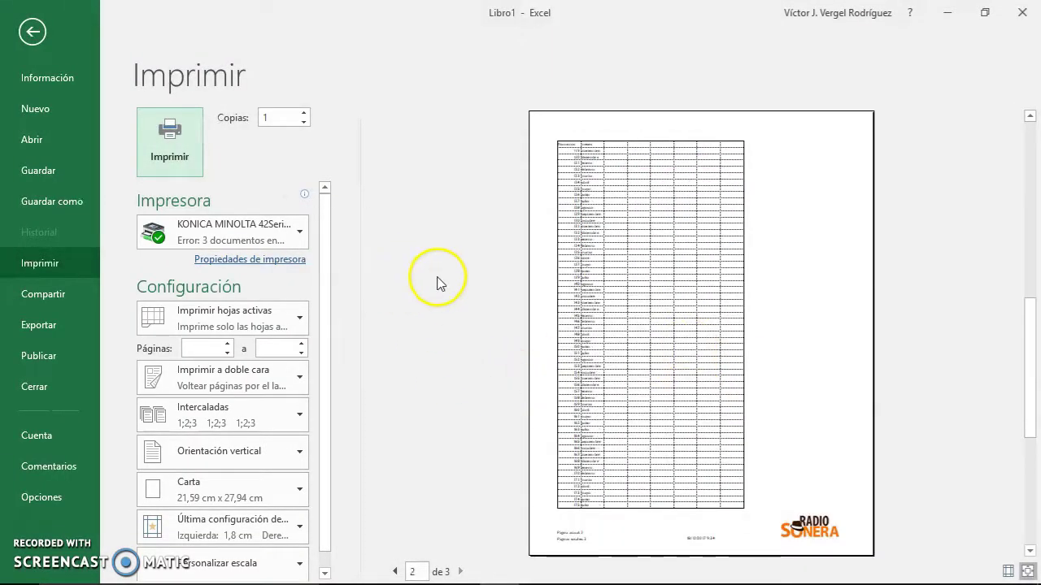
{"action": "scroll", "coordinate": [437, 282], "scroll_direction": "up", "scroll_amount": 2}
{"action": "scroll", "coordinate": [437, 282], "scroll_direction": "down", "scroll_amount": 1}
{"action": "scroll", "coordinate": [437, 282], "scroll_direction": "down", "scroll_amount": 1}
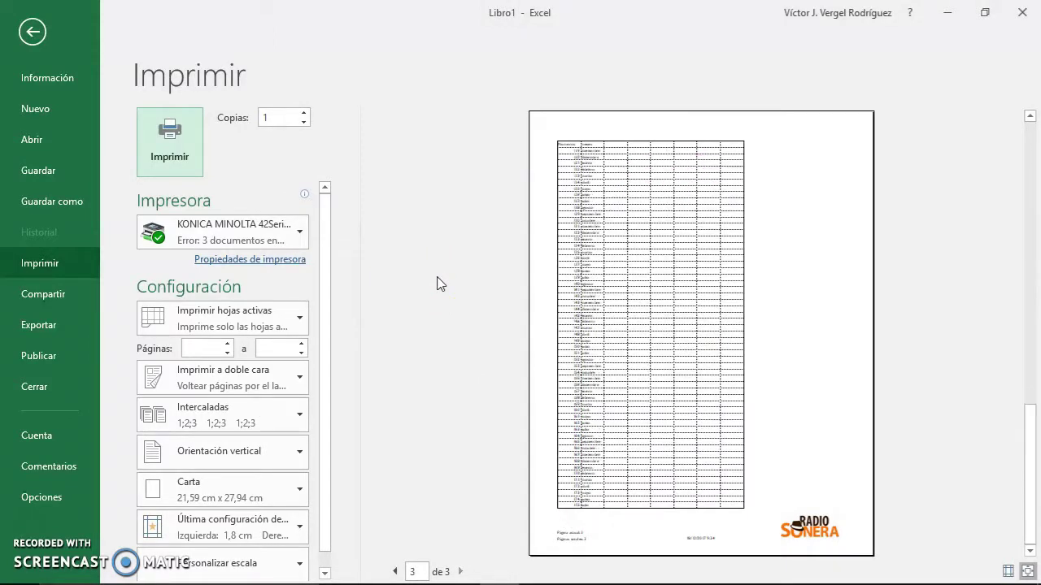
{"action": "scroll", "coordinate": [437, 282], "scroll_direction": "up", "scroll_amount": 1}
{"action": "scroll", "coordinate": [436, 282], "scroll_direction": "up", "scroll_amount": 1}
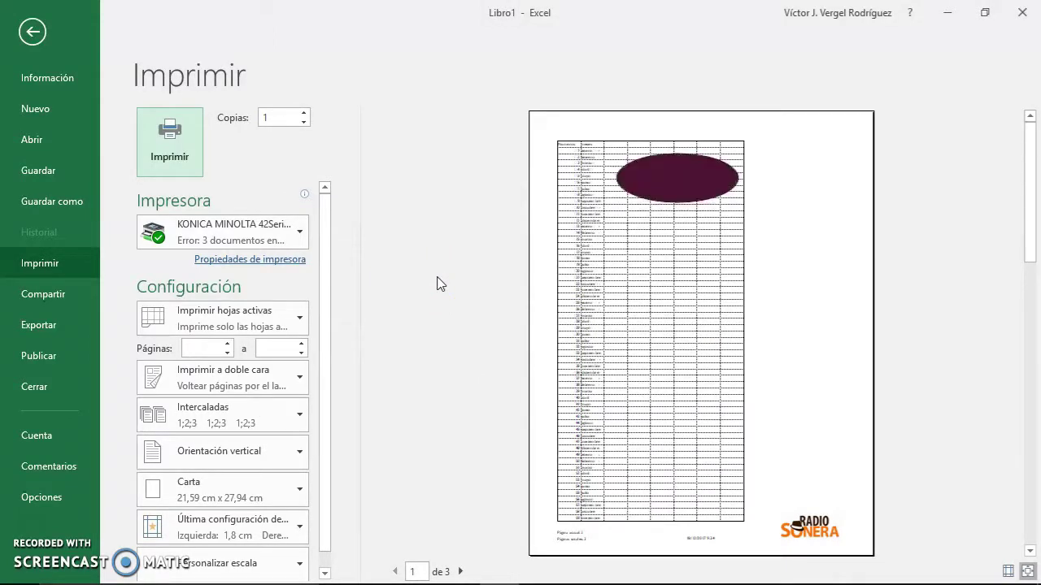
{"action": "left_click", "coordinate": [30, 34]}
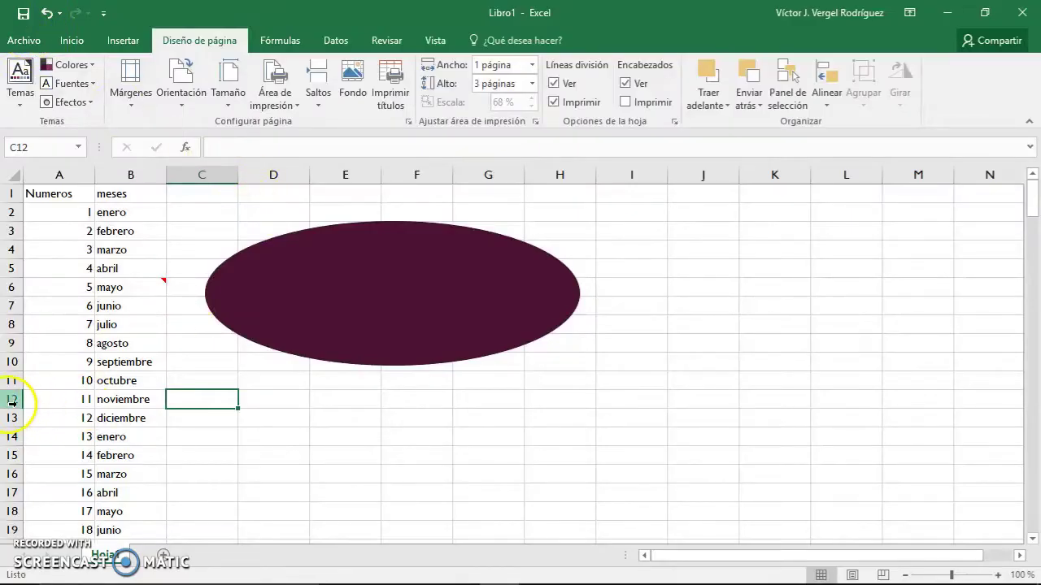
Insert a page break above row 12, noviembre
{"action": "left_click", "coordinate": [13, 399]}
{"action": "left_click", "coordinate": [318, 102]}
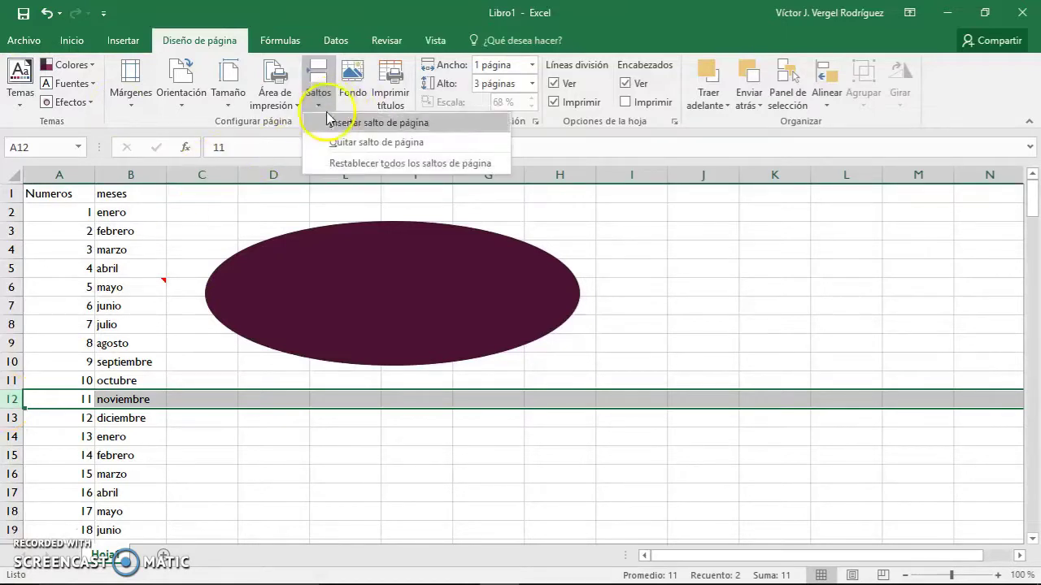
{"action": "left_click", "coordinate": [396, 123]}
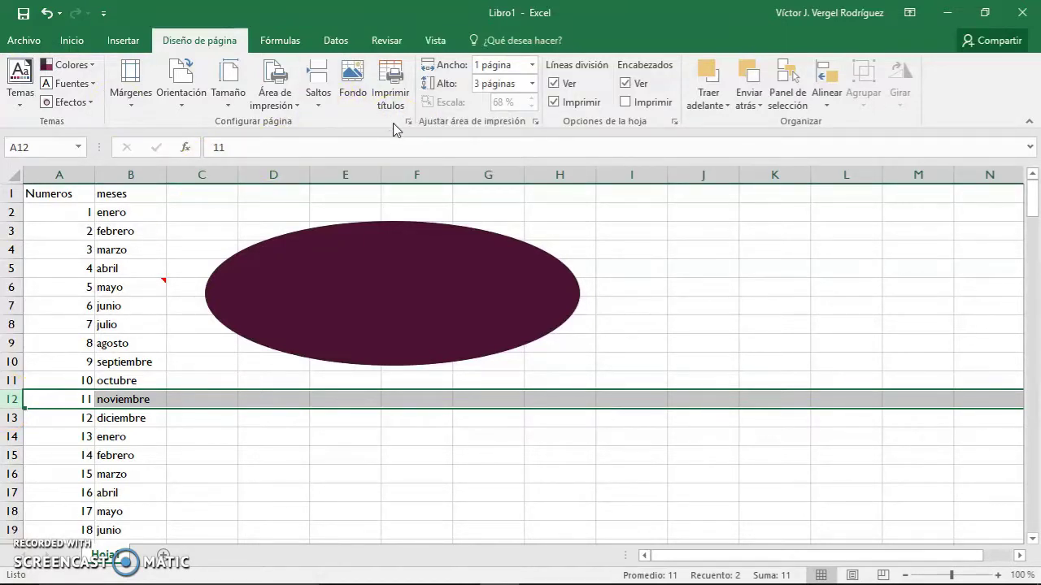
{"action": "left_click", "coordinate": [134, 414]}
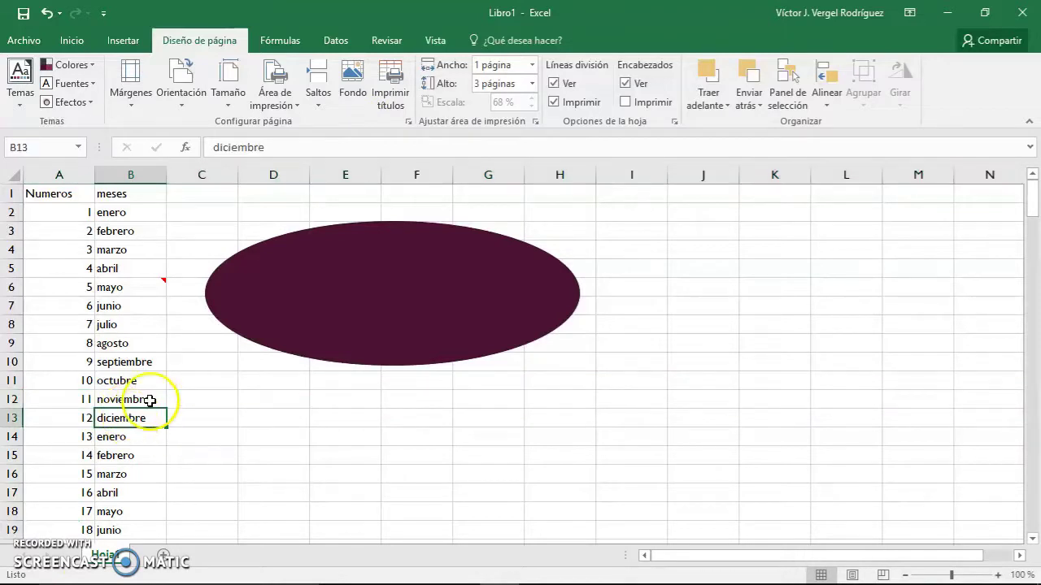
Preview the printout with the new page break, then return to the worksheet
{"action": "left_click", "coordinate": [411, 122]}
{"action": "left_click", "coordinate": [683, 382]}
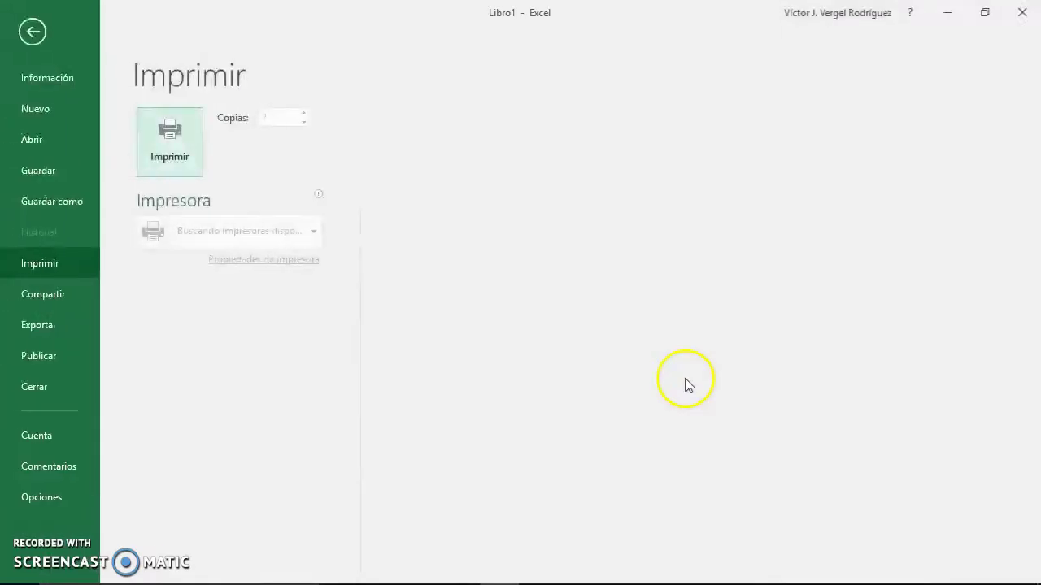
{"action": "scroll", "coordinate": [584, 348], "scroll_direction": "down", "scroll_amount": 2}
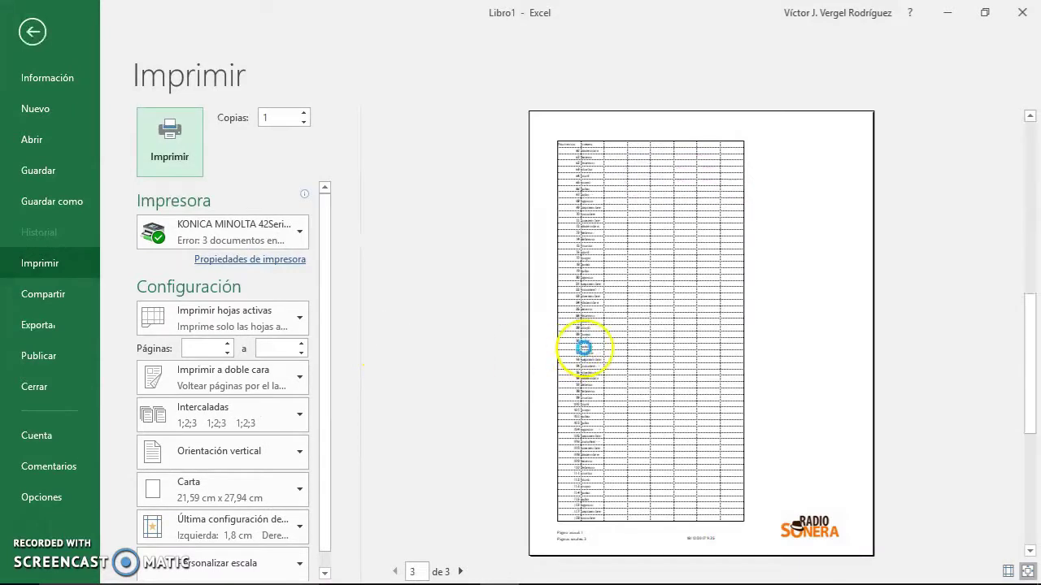
{"action": "scroll", "coordinate": [584, 348], "scroll_direction": "up", "scroll_amount": 1}
{"action": "scroll", "coordinate": [551, 353], "scroll_direction": "up", "scroll_amount": 1}
{"action": "left_click", "coordinate": [34, 36]}
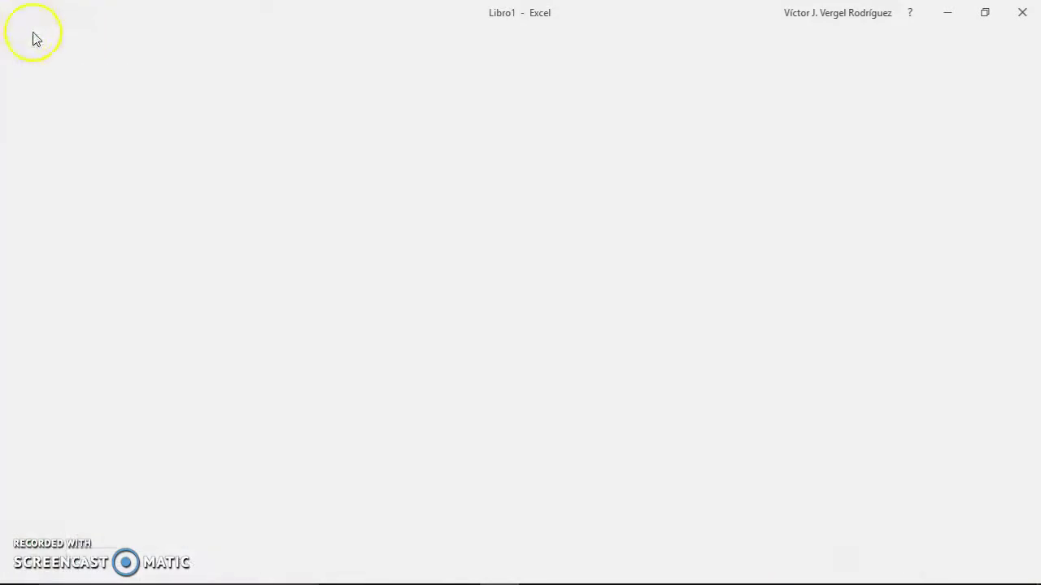
Open cell B13 for editing, cancel without changes, and select row 13
{"action": "double_click", "coordinate": [163, 418]}
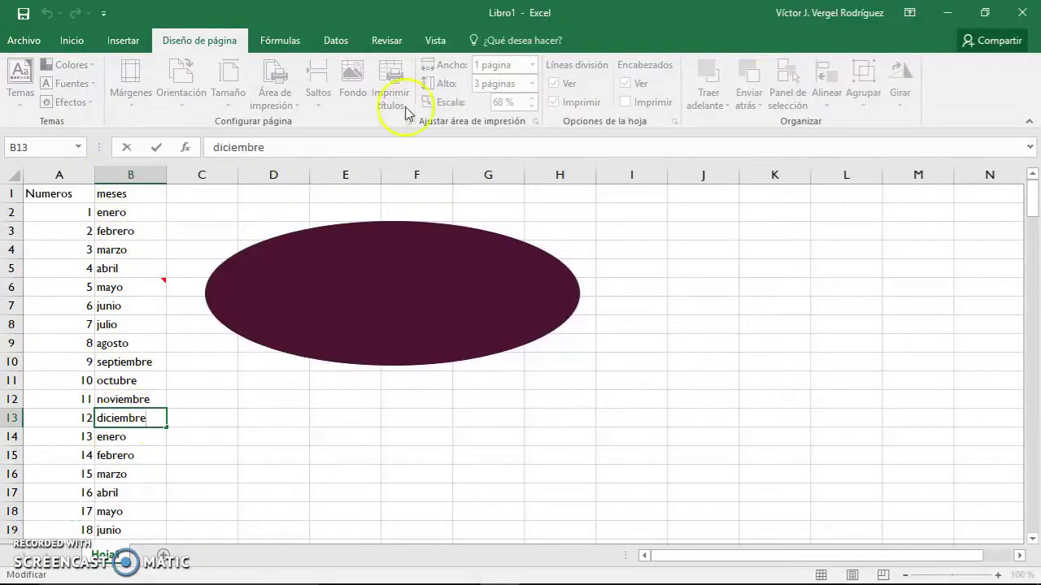
{"action": "key", "text": "Escape"}
{"action": "left_click", "coordinate": [11, 418]}
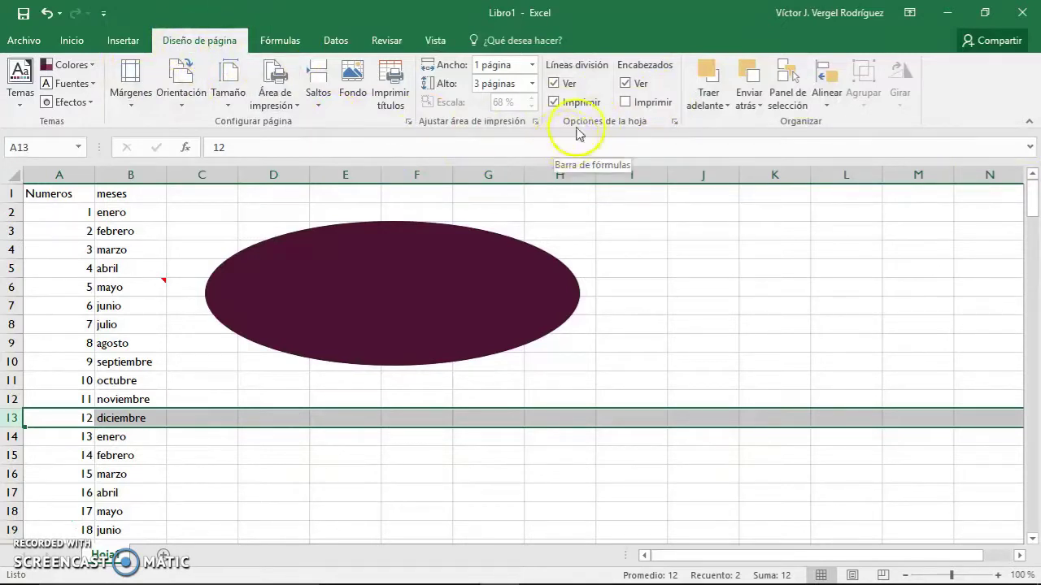
Turn the on-screen gridlines off and on repeatedly, leaving them visible and unprinted
{"action": "left_click", "coordinate": [567, 86]}
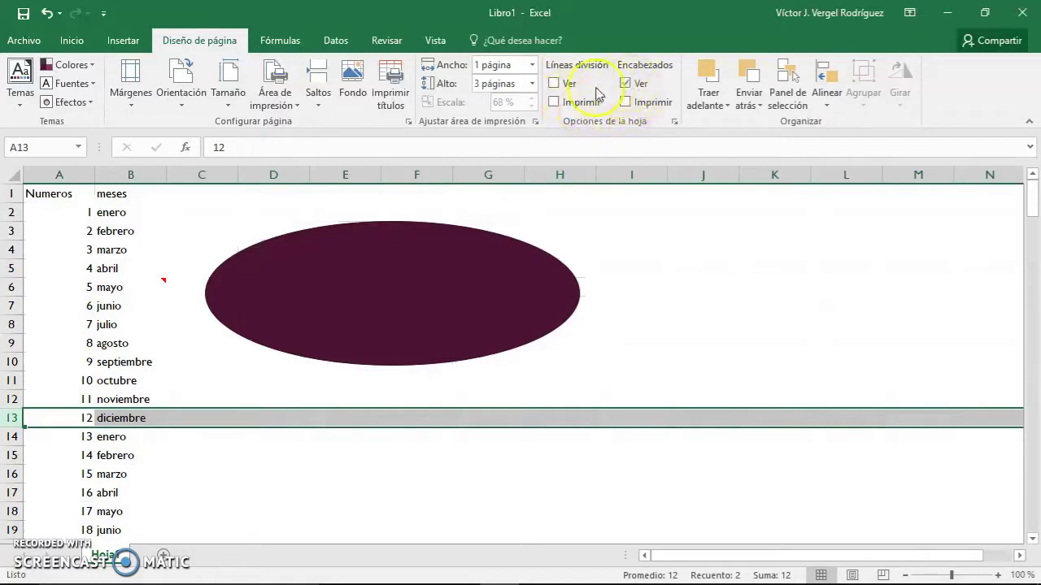
{"action": "left_click", "coordinate": [564, 87]}
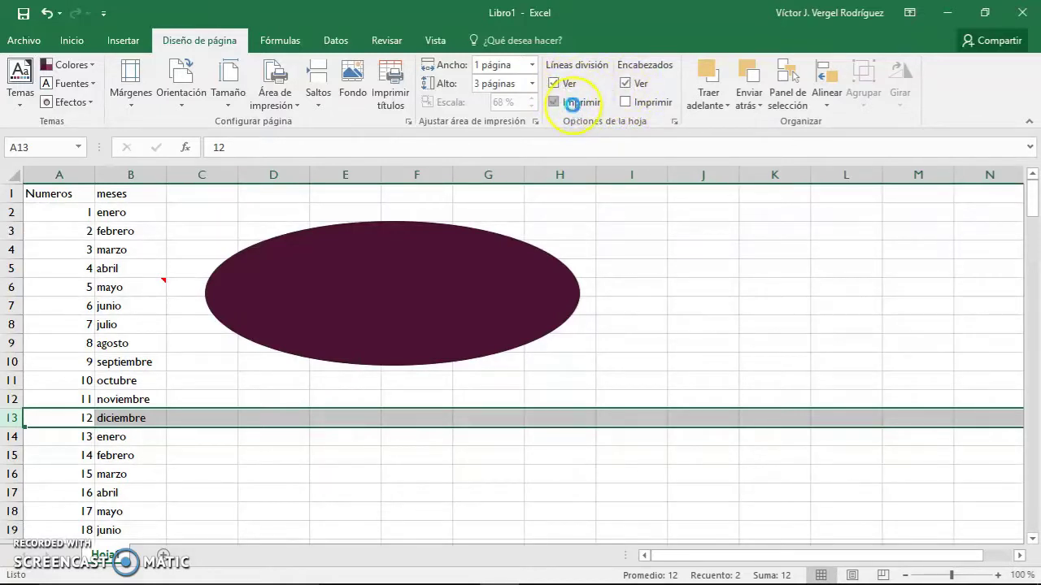
{"action": "left_click", "coordinate": [570, 84]}
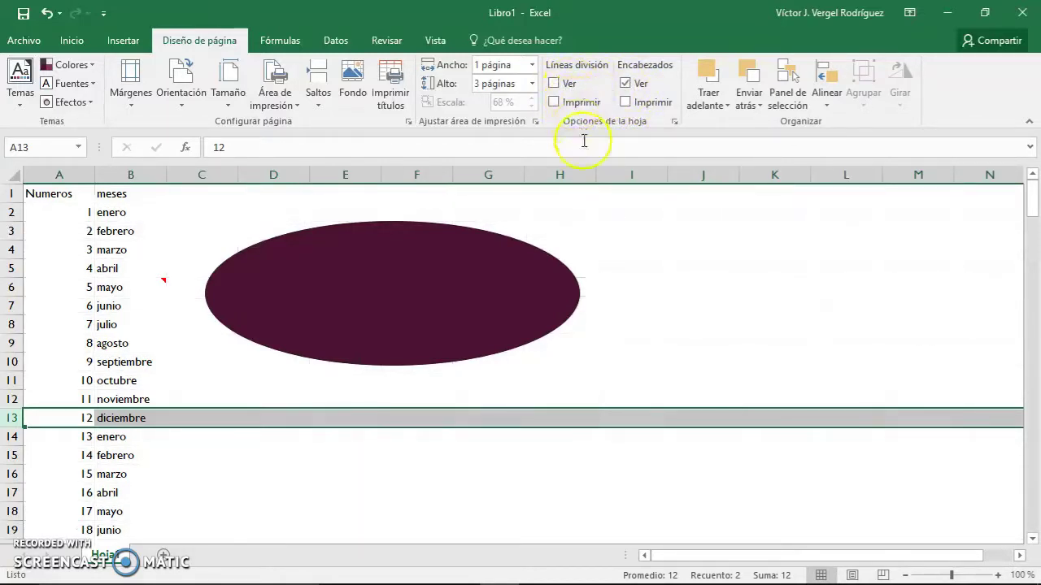
{"action": "left_click", "coordinate": [222, 211]}
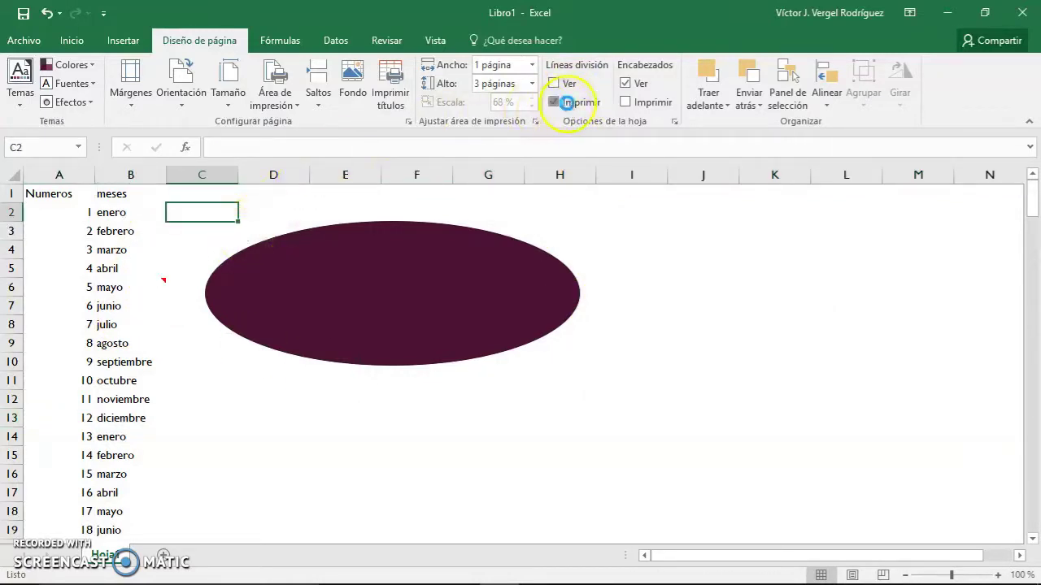
{"action": "left_click", "coordinate": [568, 85]}
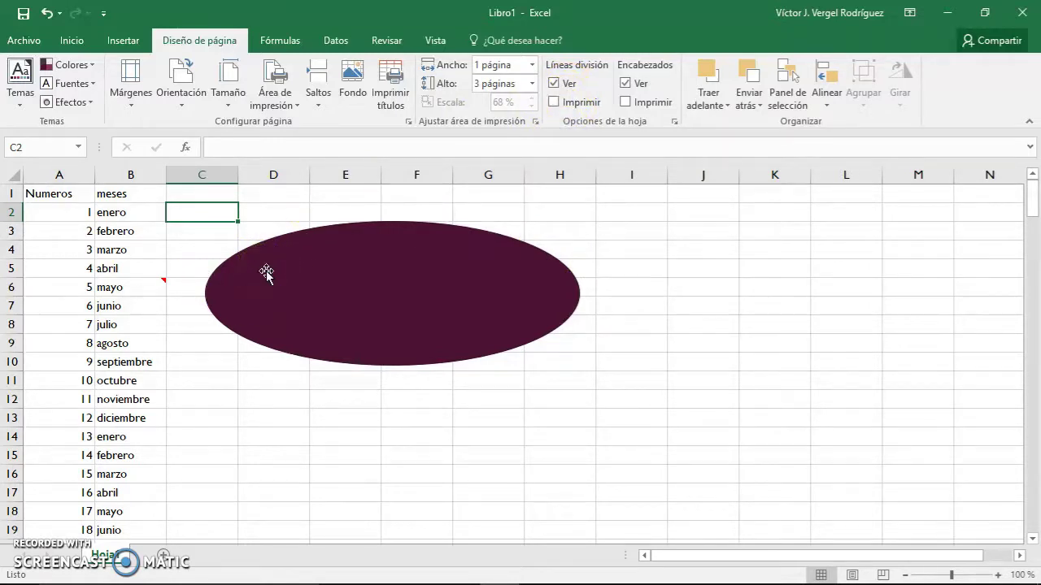
{"action": "left_click", "coordinate": [553, 84]}
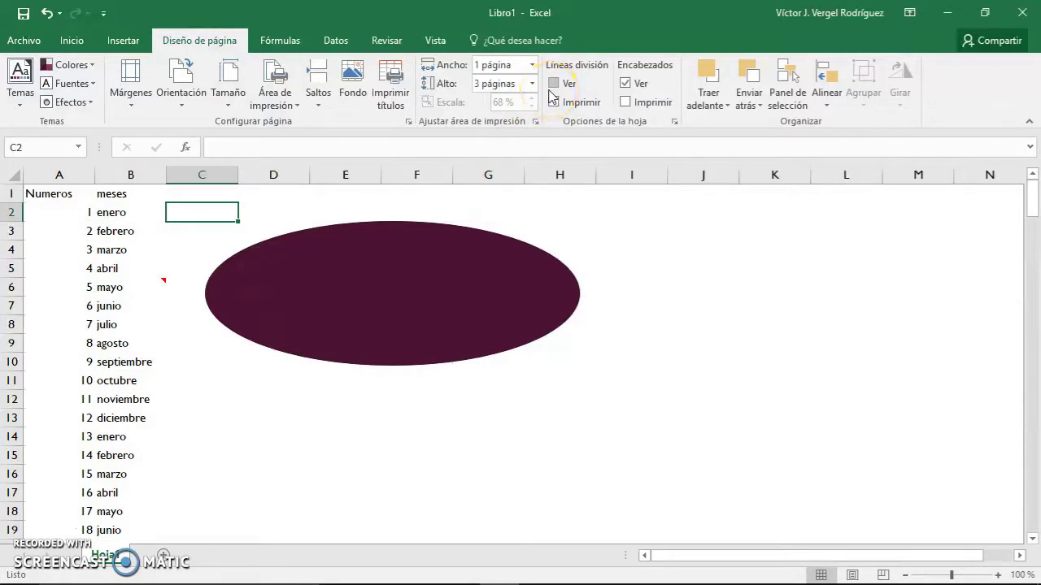
{"action": "left_click", "coordinate": [554, 84]}
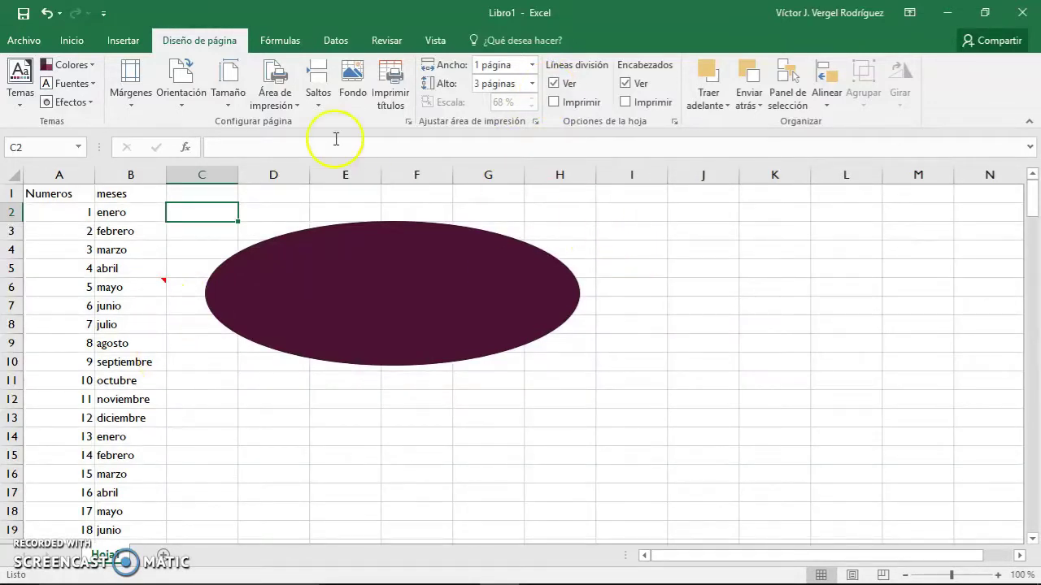
{"action": "left_click", "coordinate": [122, 40]}
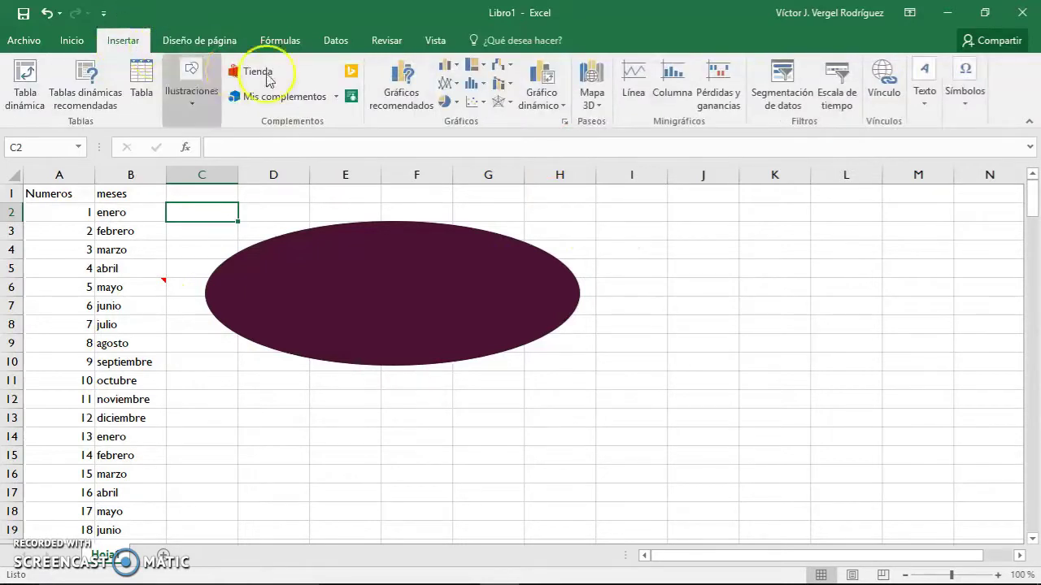
Draw a rounded rectangle from the Shapes gallery over the ellipse's lower right part
{"action": "left_click", "coordinate": [193, 93]}
{"action": "left_click", "coordinate": [276, 176]}
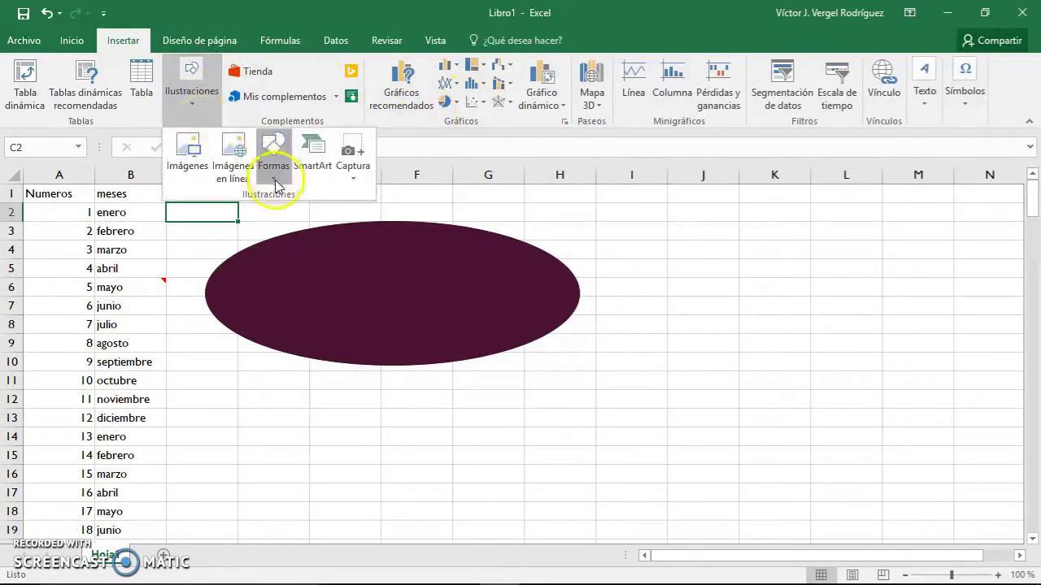
{"action": "left_click", "coordinate": [383, 301]}
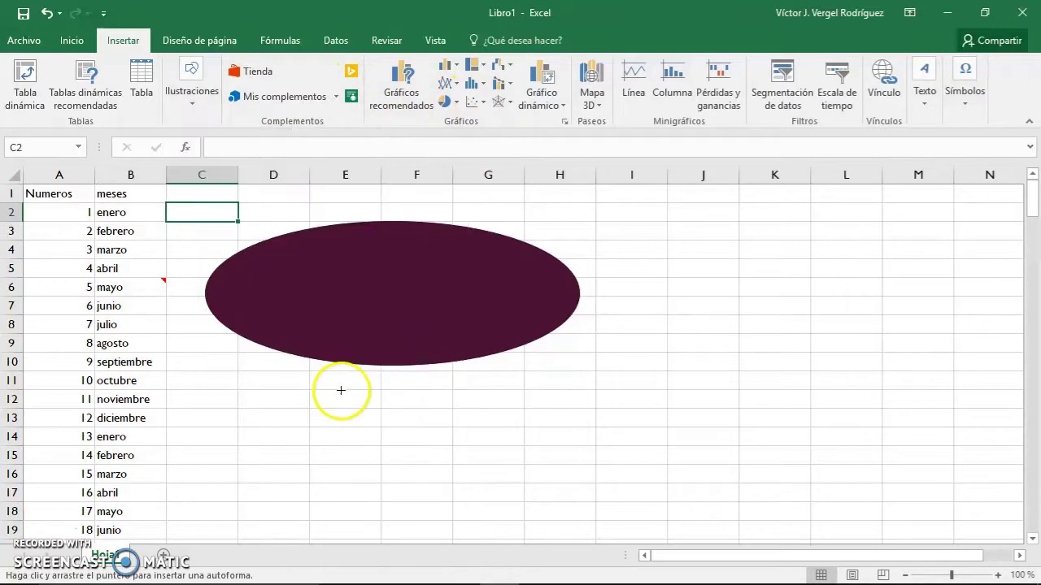
{"action": "left_click_drag", "start_coordinate": [301, 409], "coordinate": [643, 293]}
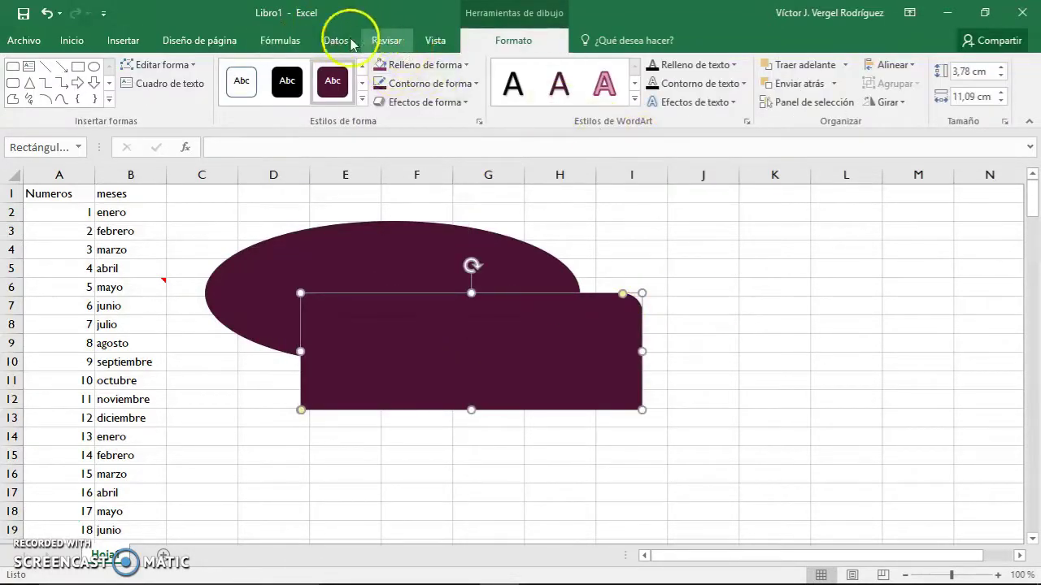
{"action": "left_click", "coordinate": [216, 44]}
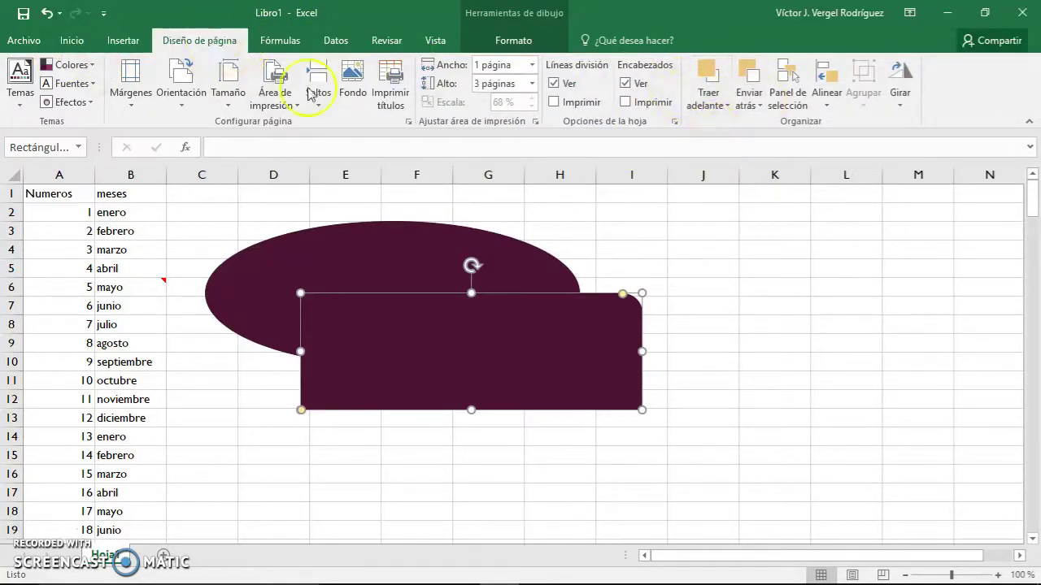
Send the selected rounded rectangle backward behind the ellipse
{"action": "left_click", "coordinate": [724, 107]}
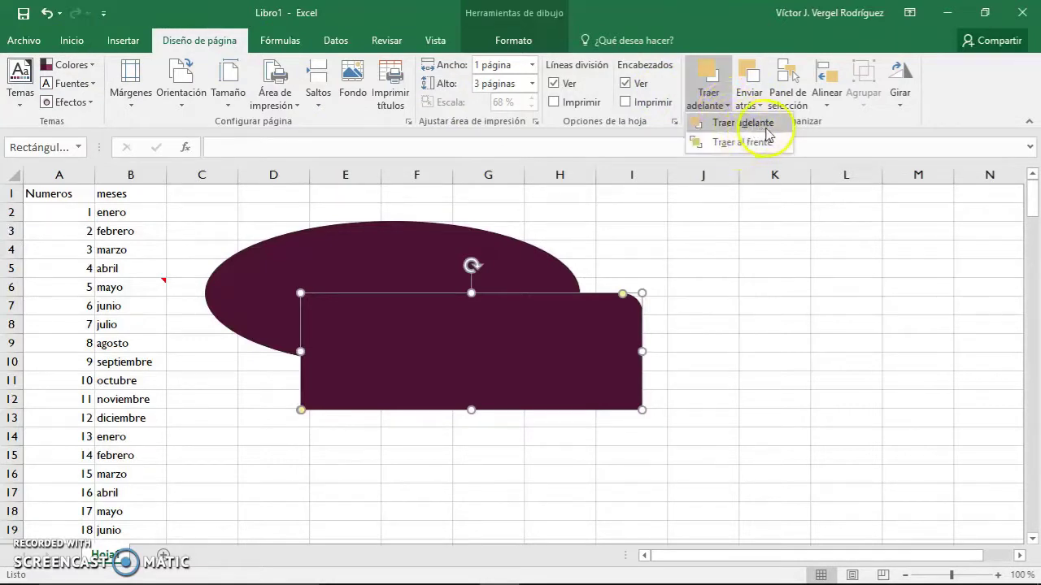
{"action": "left_click", "coordinate": [744, 141]}
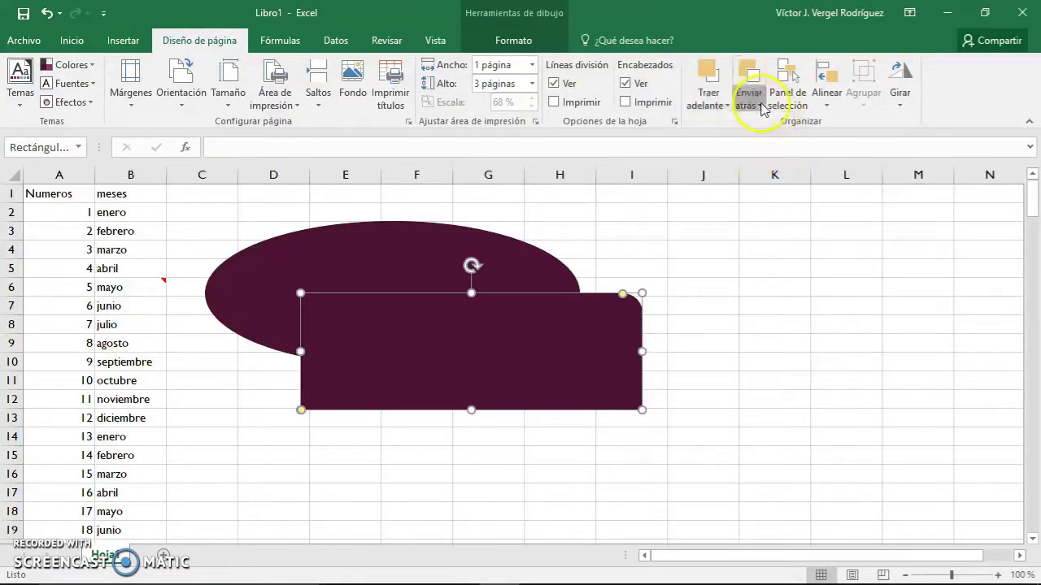
{"action": "left_click", "coordinate": [760, 106]}
{"action": "left_click", "coordinate": [781, 143]}
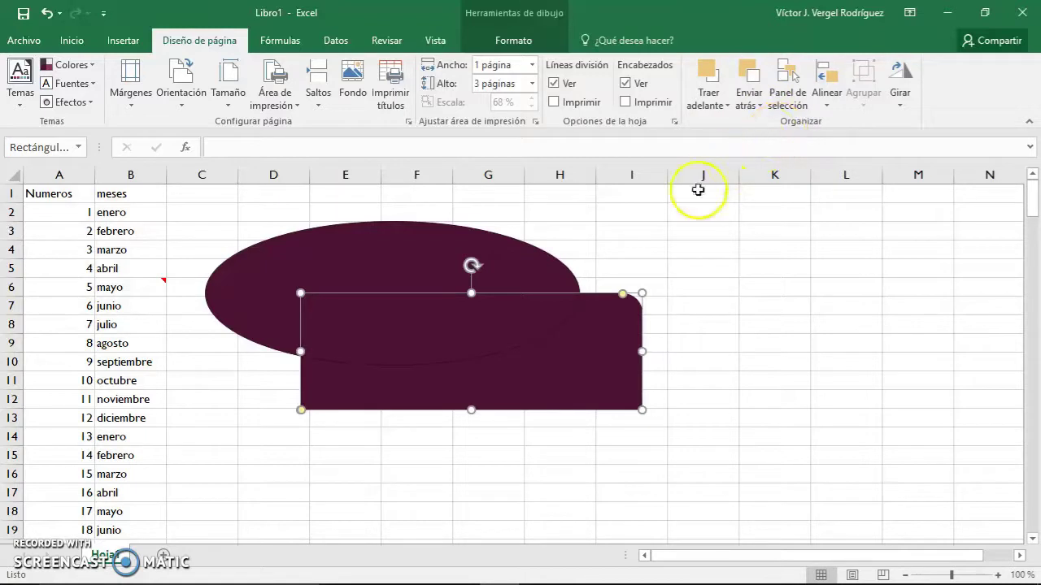
Click between the ellipse and rectangle to confirm the ellipse now sits on top
{"action": "left_click", "coordinate": [498, 229]}
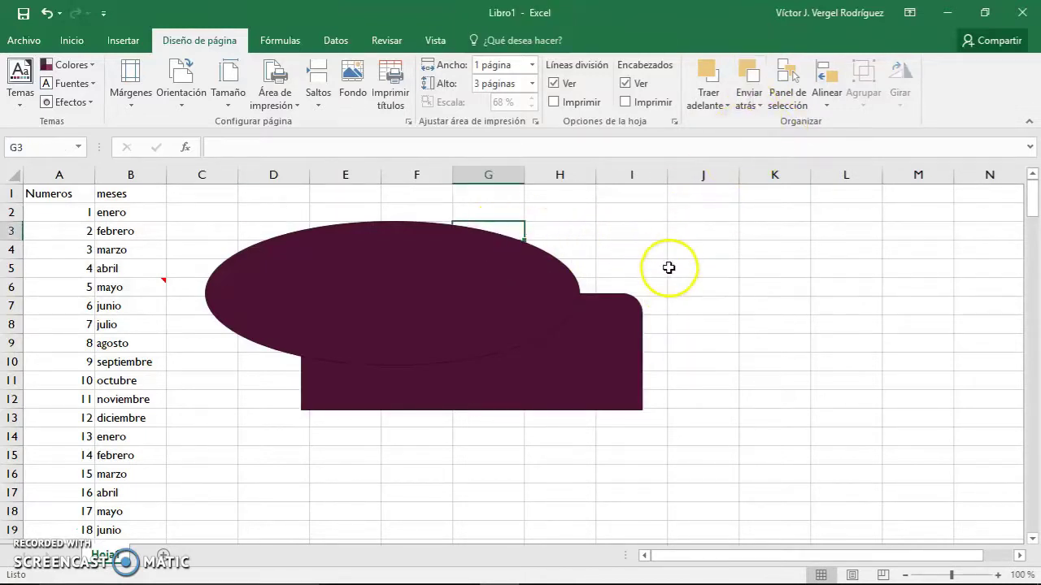
{"action": "left_click", "coordinate": [488, 274]}
{"action": "left_click", "coordinate": [604, 348]}
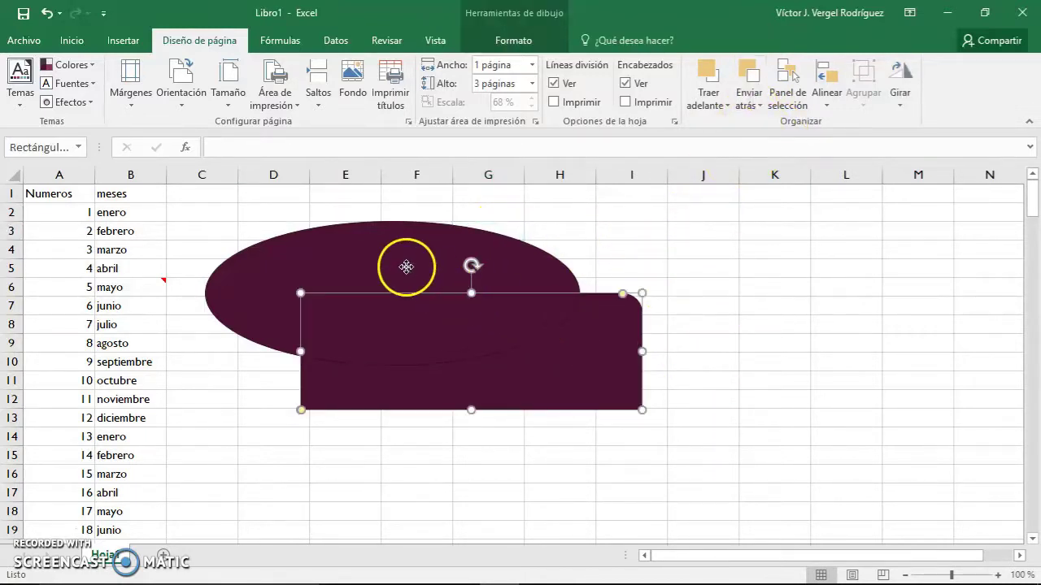
{"action": "left_click", "coordinate": [407, 267]}
{"action": "left_click", "coordinate": [599, 371]}
{"action": "left_click", "coordinate": [379, 244]}
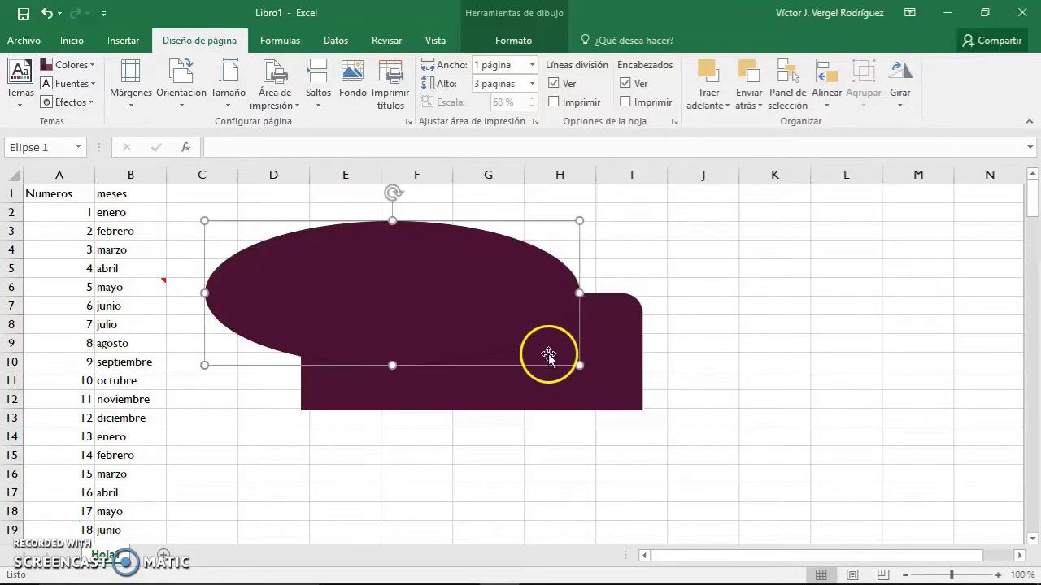
{"action": "left_click", "coordinate": [623, 341]}
{"action": "left_click", "coordinate": [759, 295]}
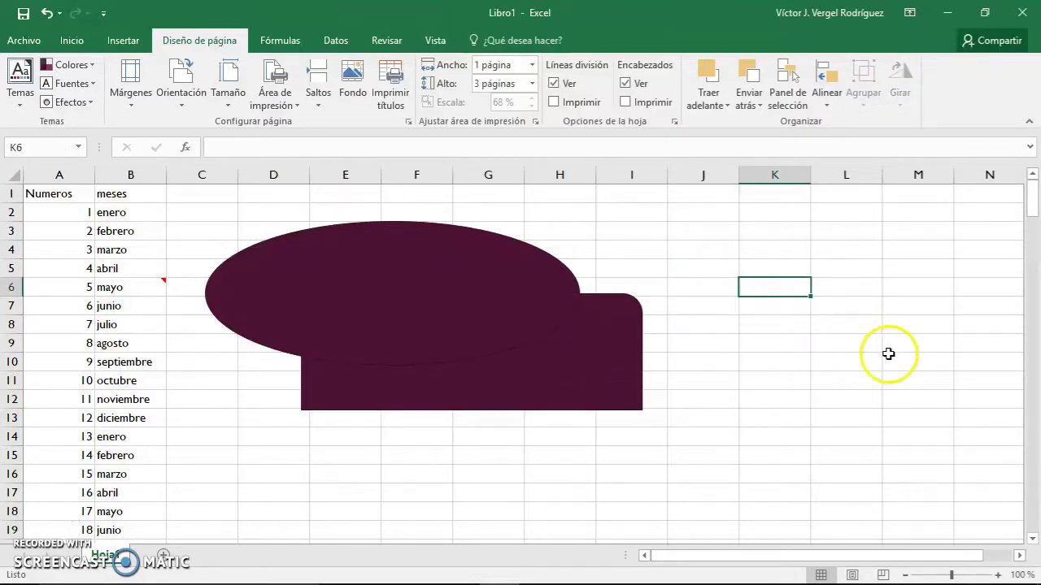
{"action": "left_click", "coordinate": [470, 302]}
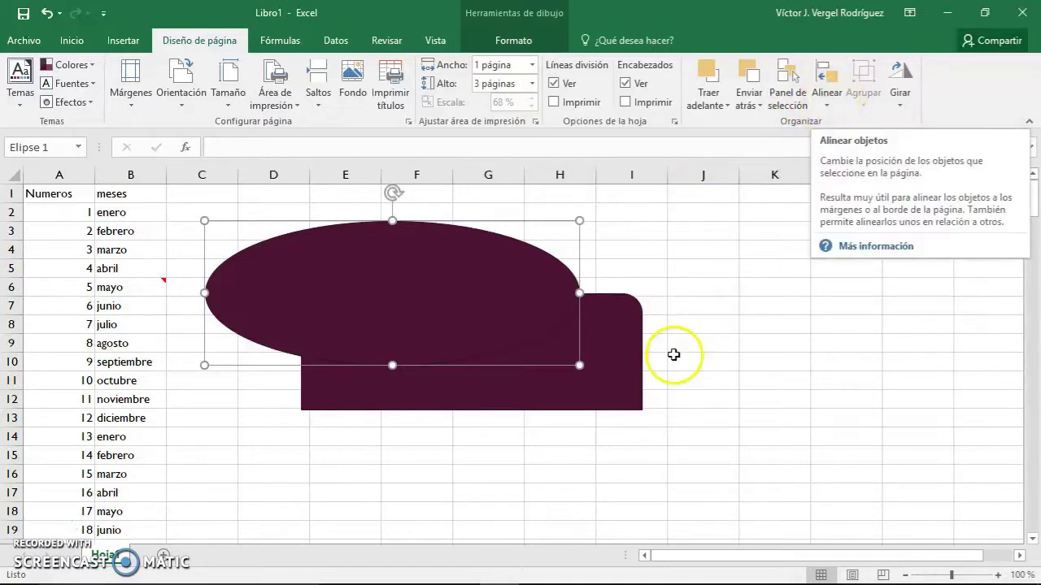
Move the rectangle to columns I–M and top-align it with the ellipse at row 2
{"action": "left_click_drag", "start_coordinate": [646, 369], "coordinate": [957, 338]}
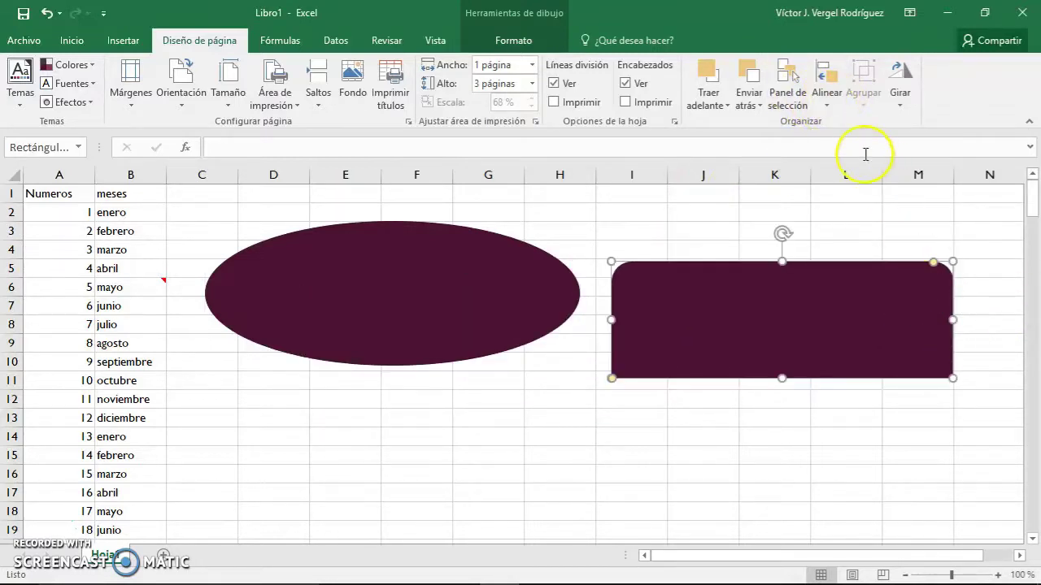
{"action": "left_click", "coordinate": [522, 281], "text": "shift"}
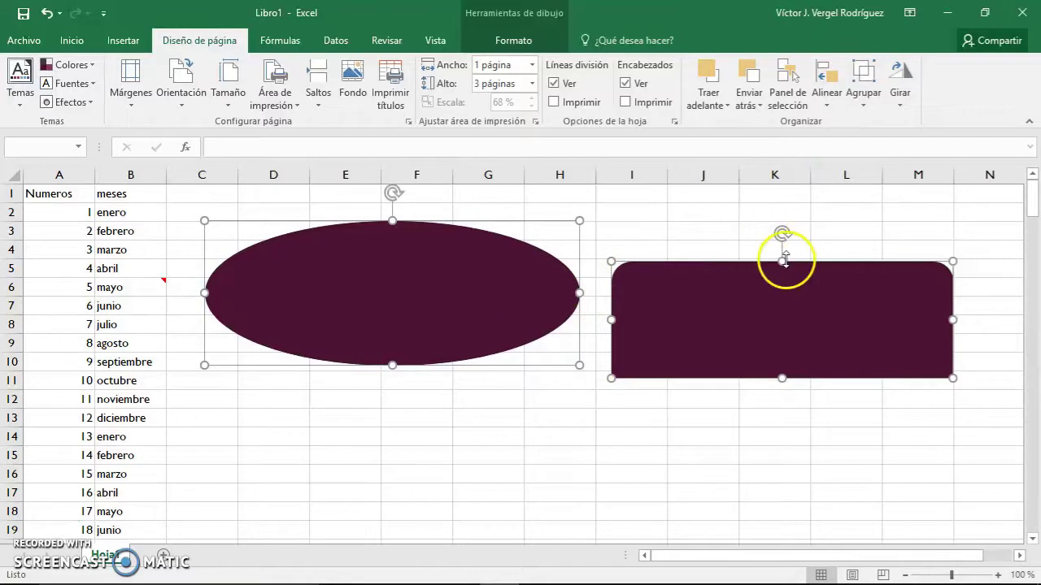
{"action": "left_click", "coordinate": [826, 110]}
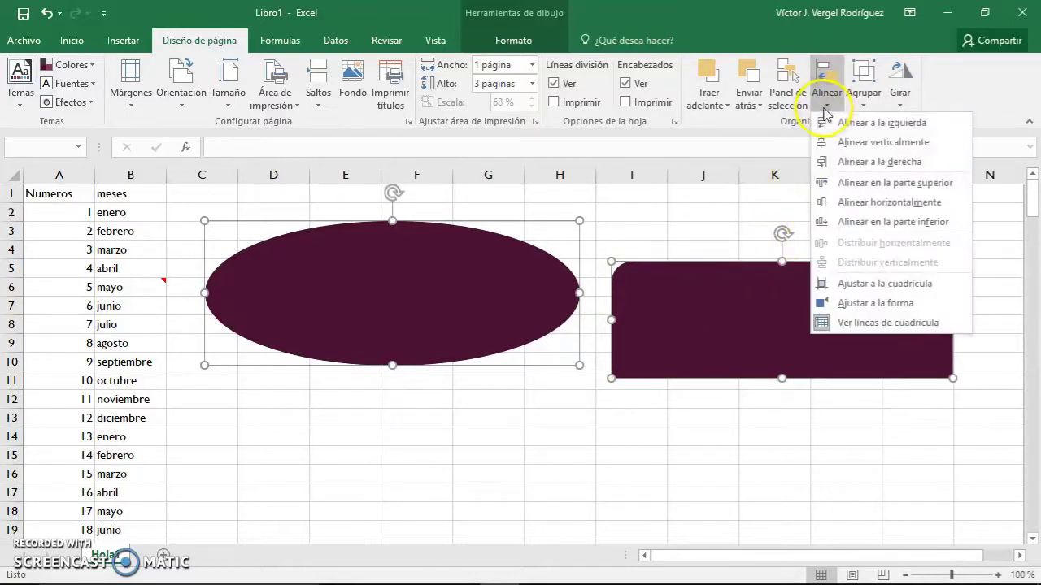
{"action": "left_click", "coordinate": [890, 184]}
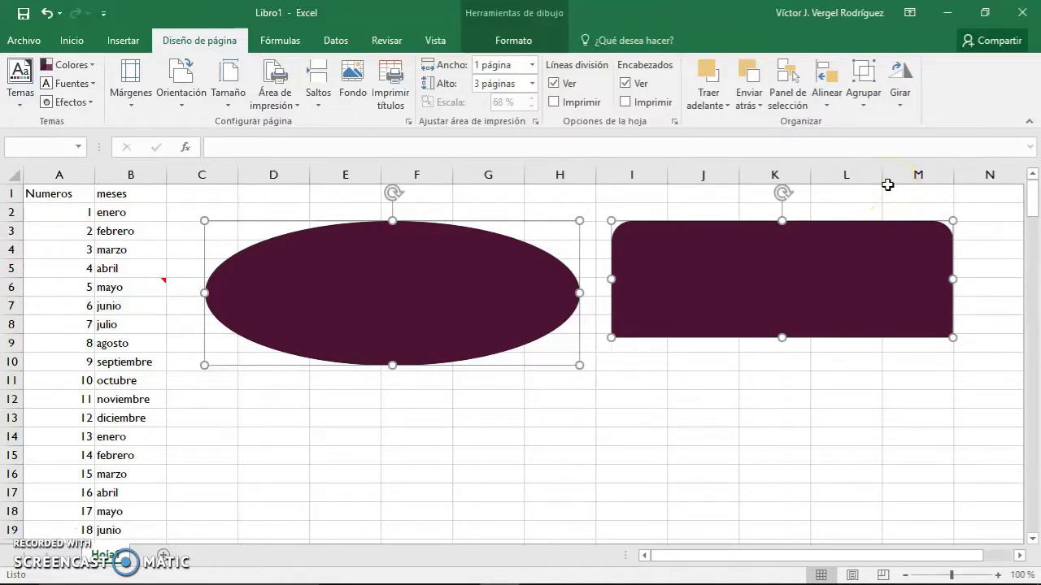
Group the ellipse and rounded rectangle into one object, Grupo 3
{"action": "left_click", "coordinate": [862, 99]}
{"action": "left_click", "coordinate": [883, 137]}
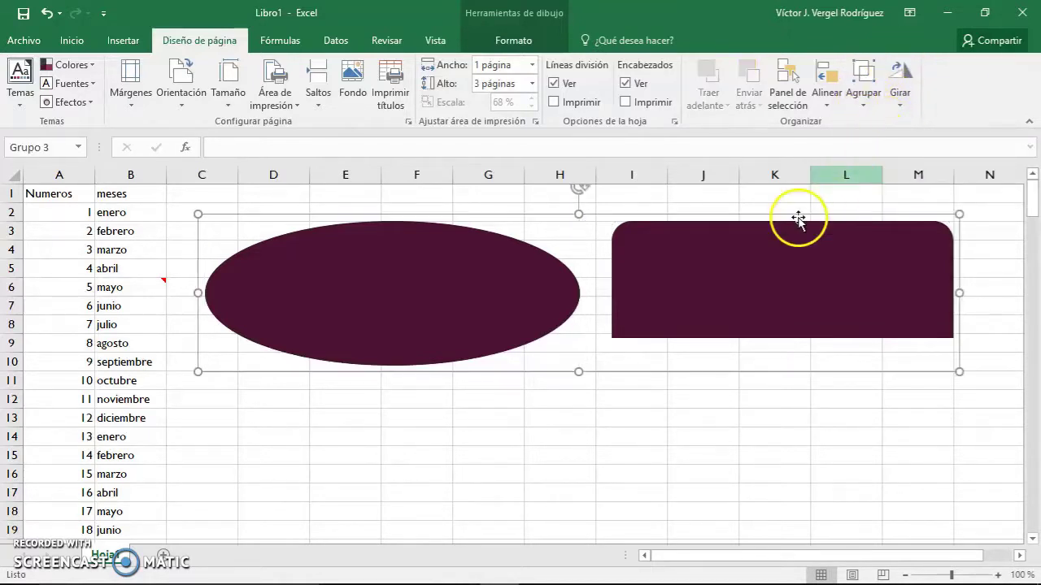
{"action": "left_click", "coordinate": [899, 95]}
{"action": "key", "text": "Escape"}
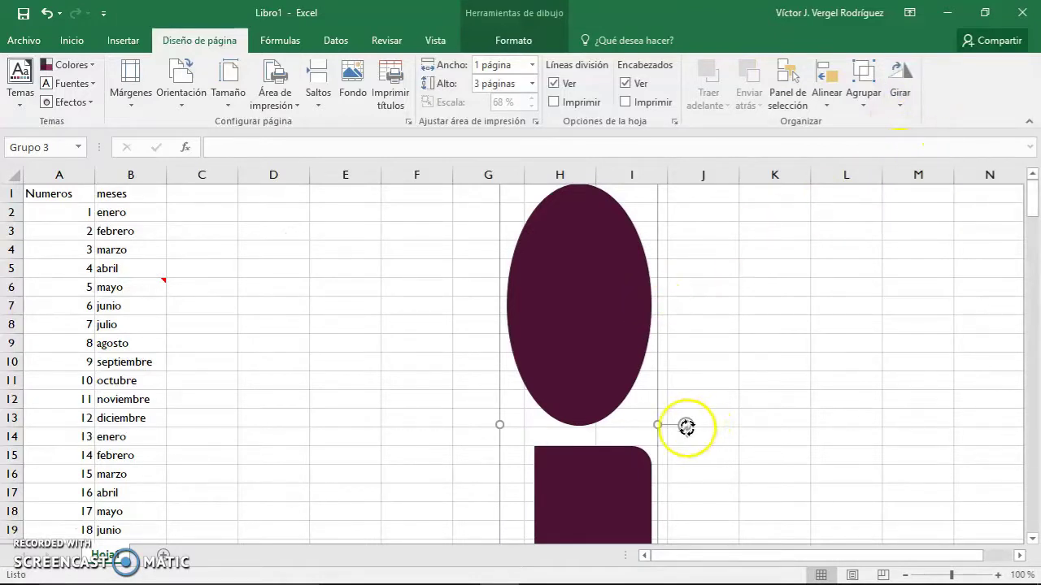
Rotate, shrink and move the group left to columns C–G with a slight tilt
{"action": "mouse_move", "coordinate": [686, 426]}
{"action": "left_mouse_down"}
{"action": "mouse_move", "coordinate": [659, 357]}
{"action": "mouse_move", "coordinate": [531, 348]}
{"action": "mouse_move", "coordinate": [433, 417]}
{"action": "left_mouse_up"}
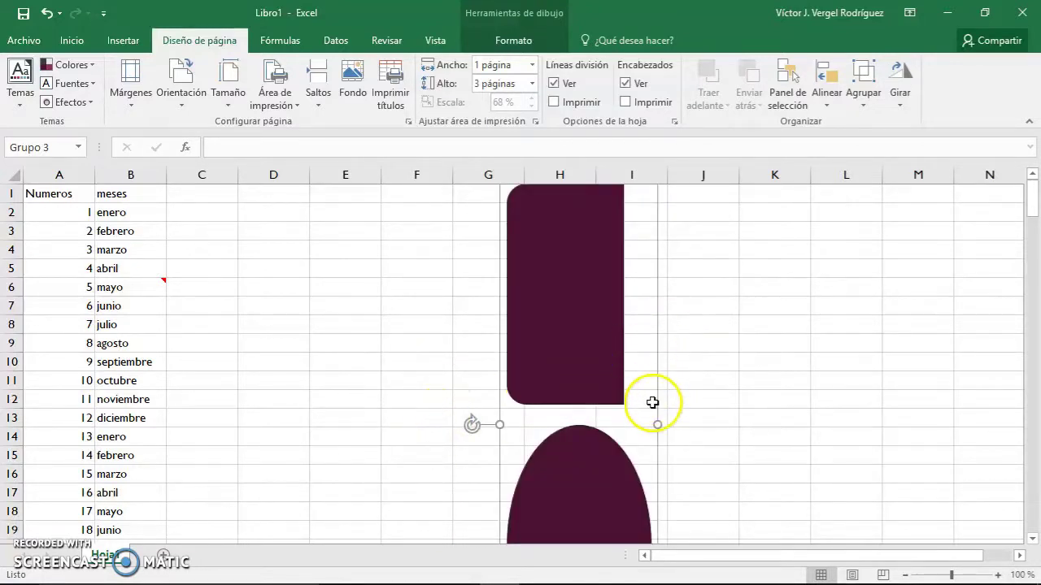
{"action": "scroll", "coordinate": [732, 373], "scroll_direction": "down", "scroll_amount": 7}
{"action": "mouse_move", "coordinate": [659, 279]}
{"action": "left_mouse_down"}
{"action": "mouse_move", "coordinate": [585, 130]}
{"action": "mouse_move", "coordinate": [609, 198]}
{"action": "left_mouse_up"}
{"action": "scroll", "coordinate": [686, 287], "scroll_direction": "up", "scroll_amount": 5}
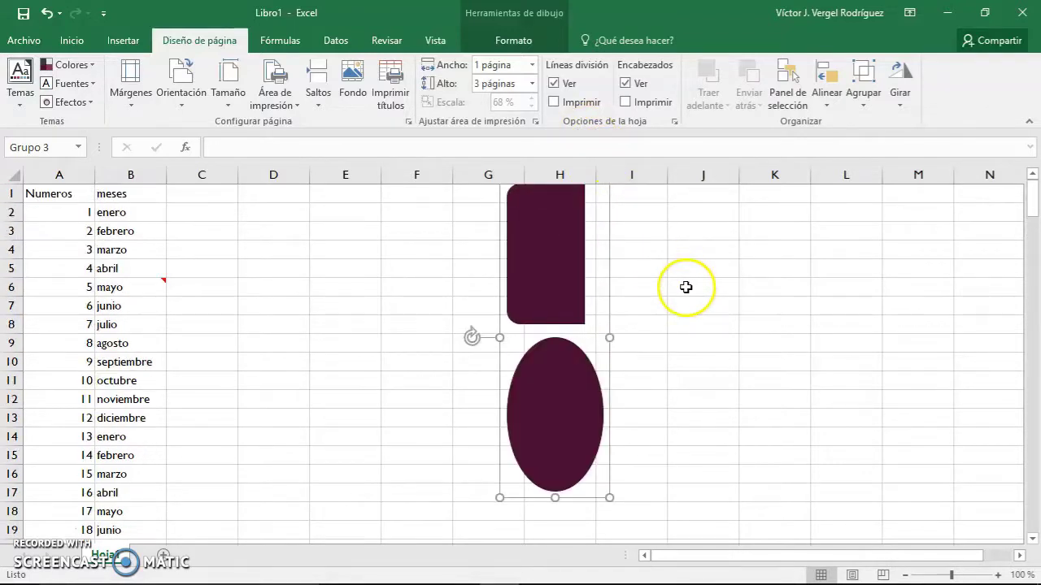
{"action": "left_click_drag", "start_coordinate": [553, 302], "coordinate": [357, 302]}
{"action": "mouse_move", "coordinate": [276, 337]}
{"action": "left_mouse_down"}
{"action": "mouse_move", "coordinate": [356, 285]}
{"action": "mouse_move", "coordinate": [357, 260]}
{"action": "left_mouse_up"}
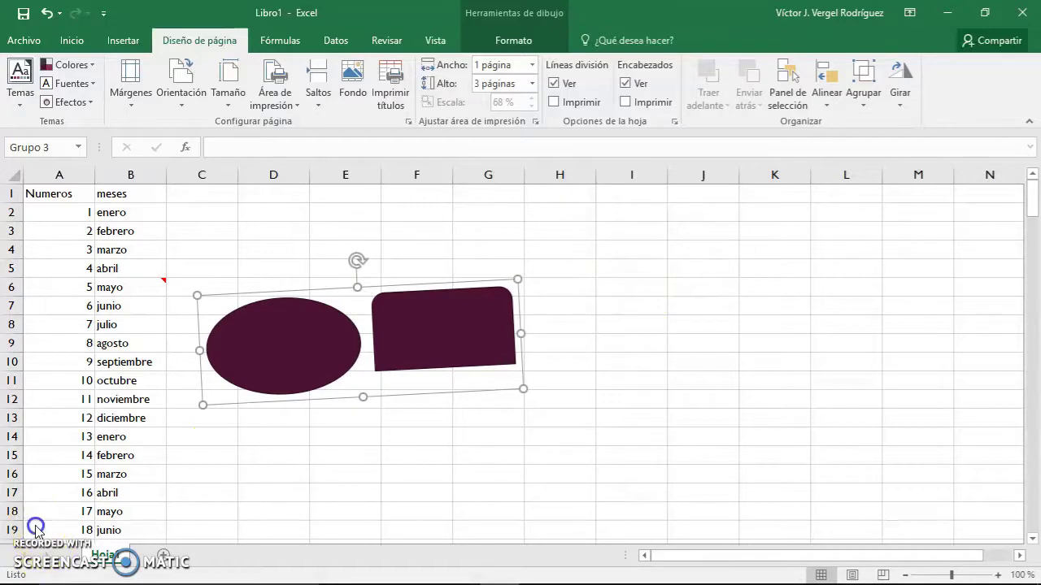